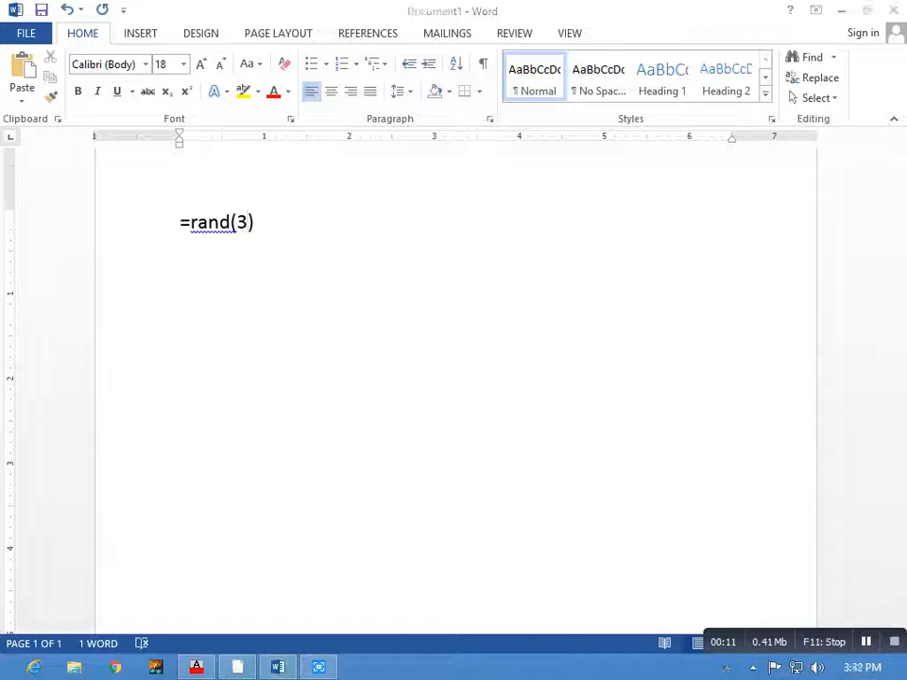
Step: Generate three paragraphs of sample text from the =rand(3) formula
click(249, 222)
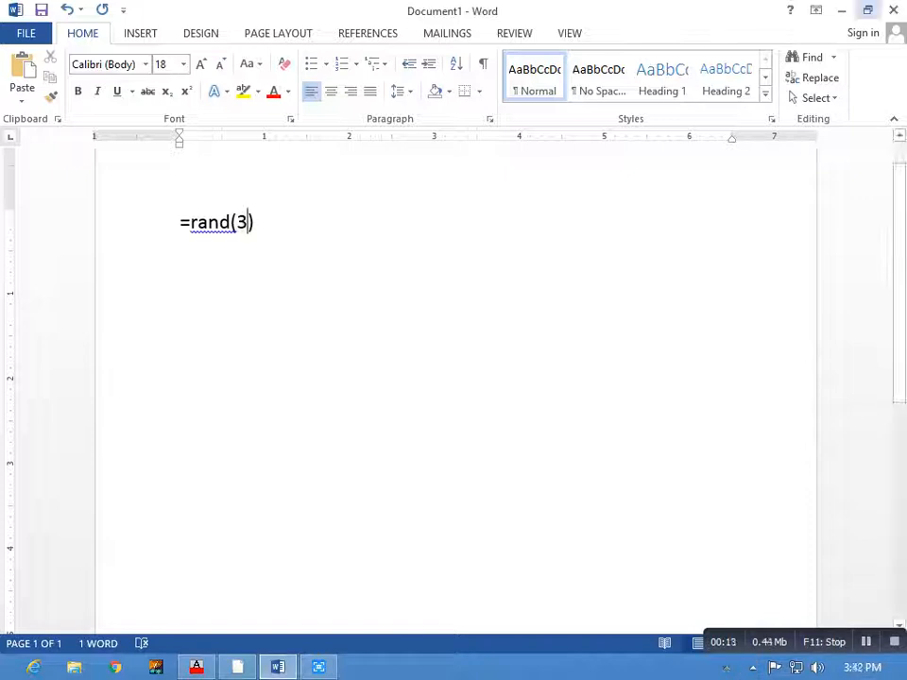
key(End)
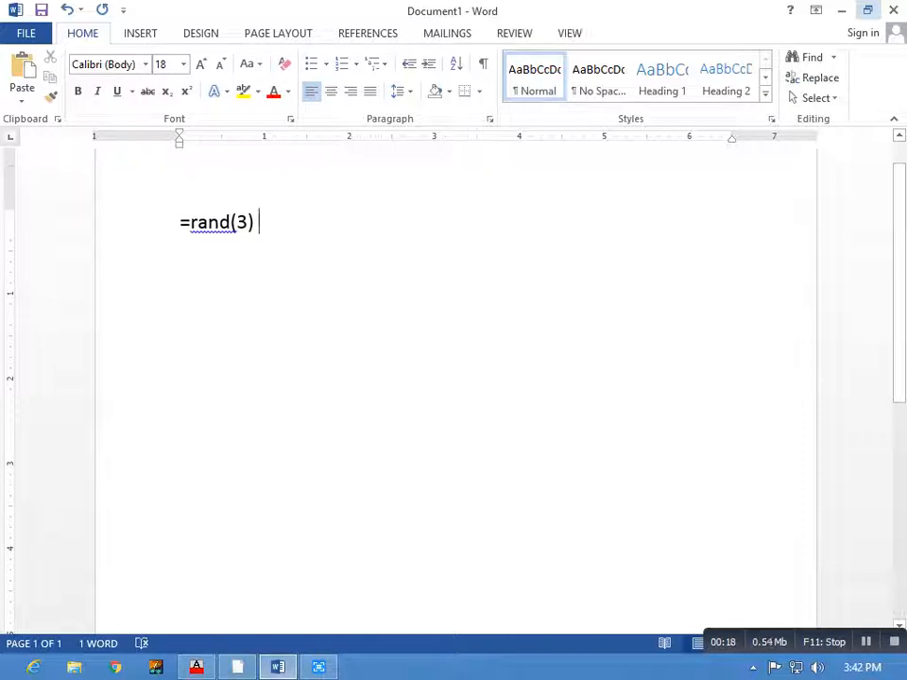
key(Return)
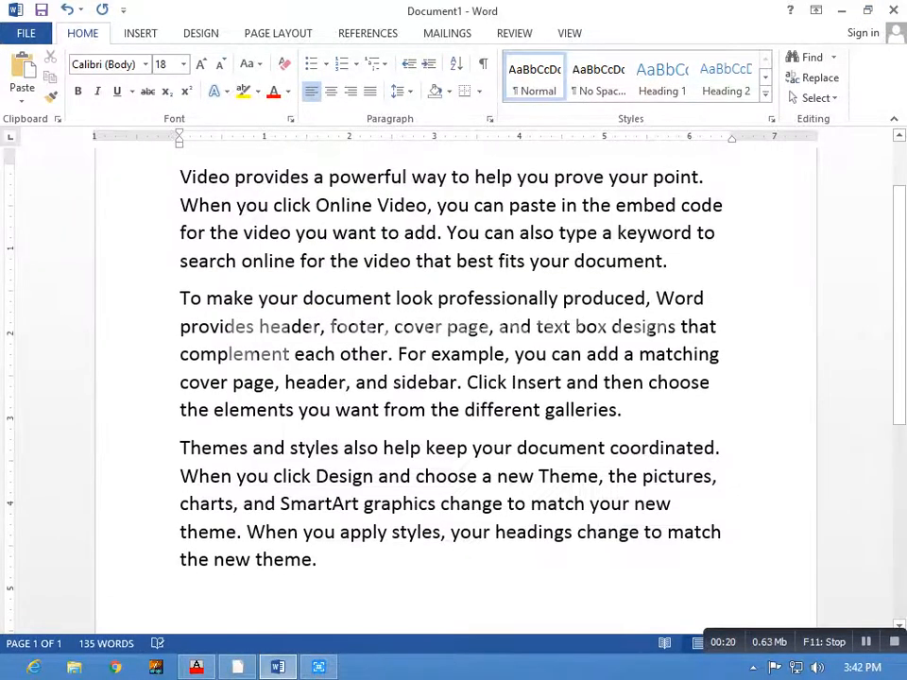
Step: Examine the three generated sample paragraphs one by one
scroll(455, 388, down, 4)
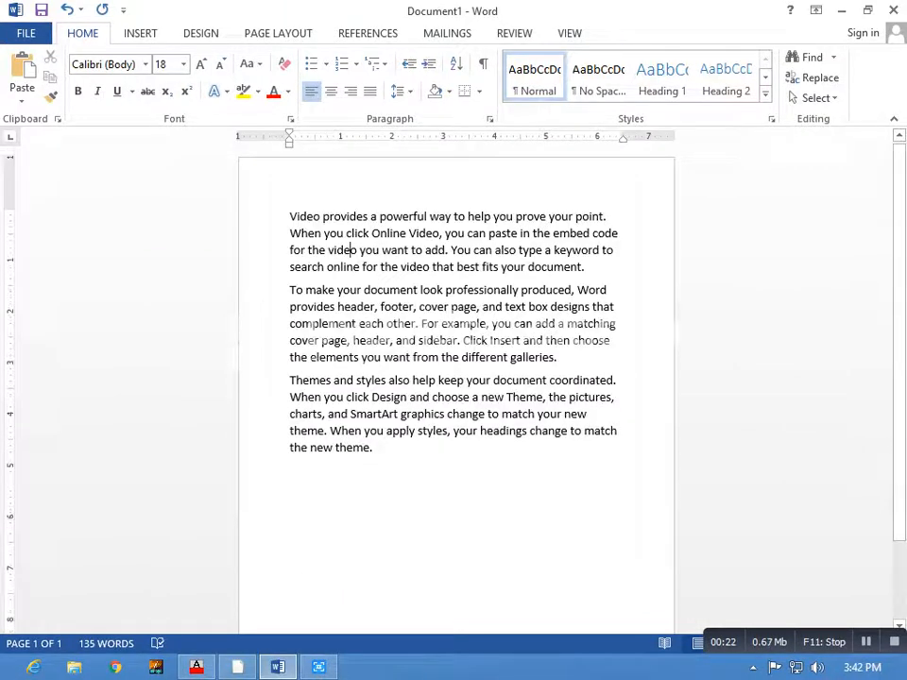
drag(586, 267, 290, 216)
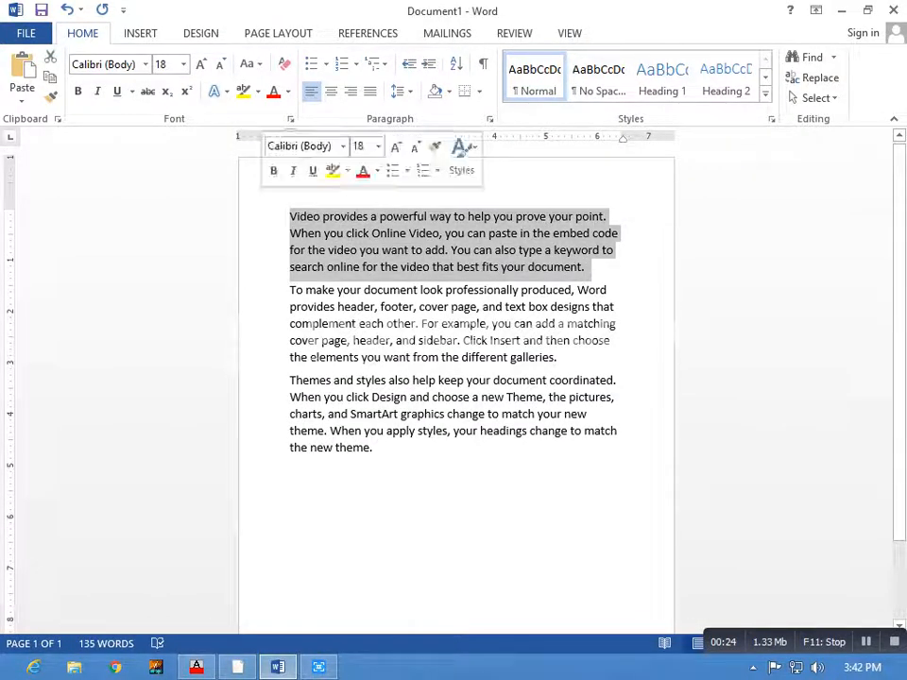
drag(557, 357, 290, 290)
drag(378, 448, 290, 380)
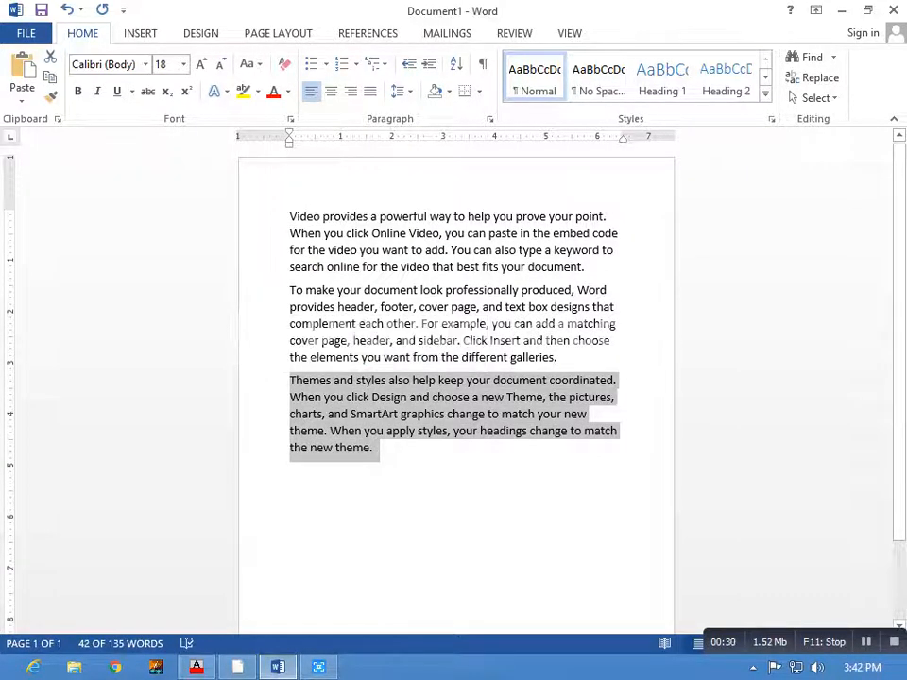
click(399, 470)
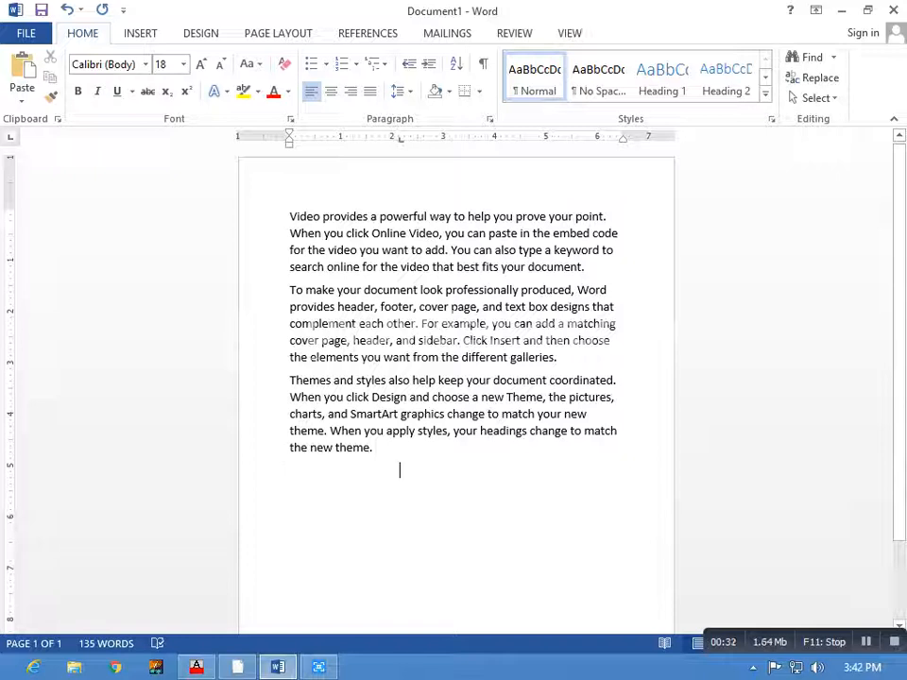
drag(589, 268, 290, 217)
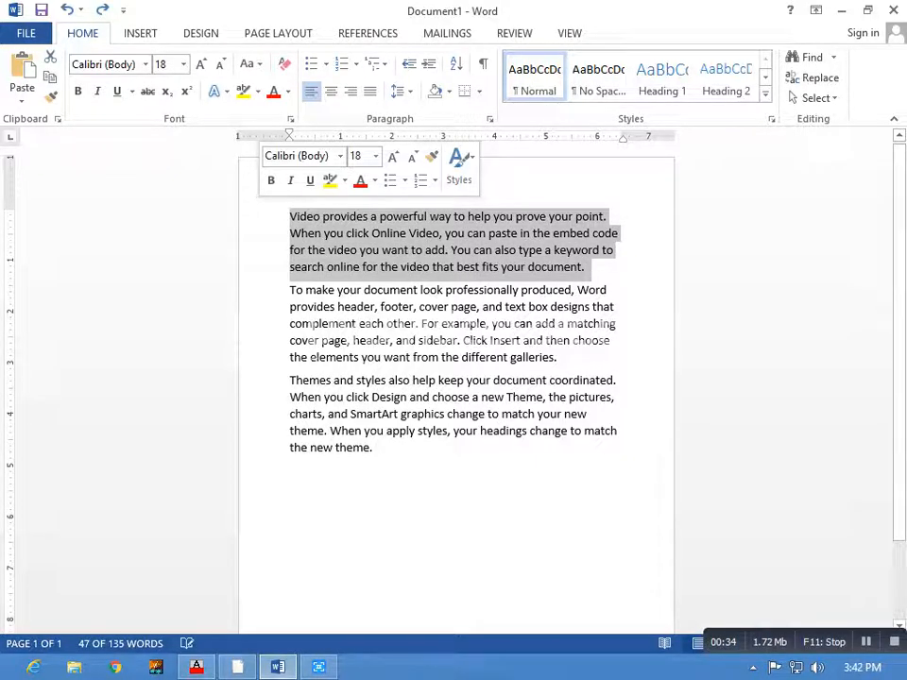
click(487, 340)
Step: Delete all the sample text, and undo back to the =rand(3) formula
drag(387, 470, 264, 204)
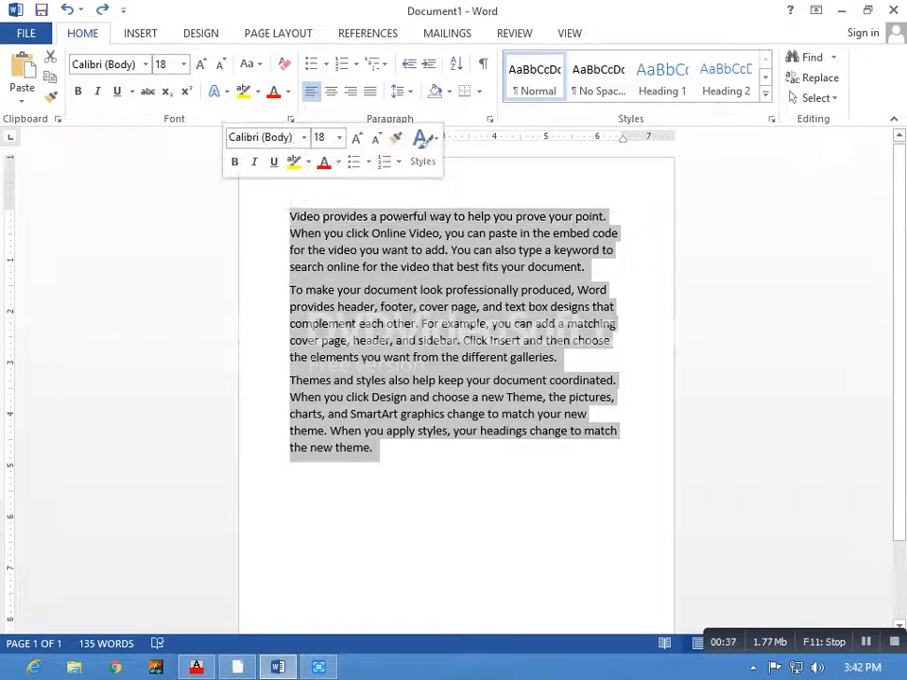
key(Delete)
key(ctrl+z)
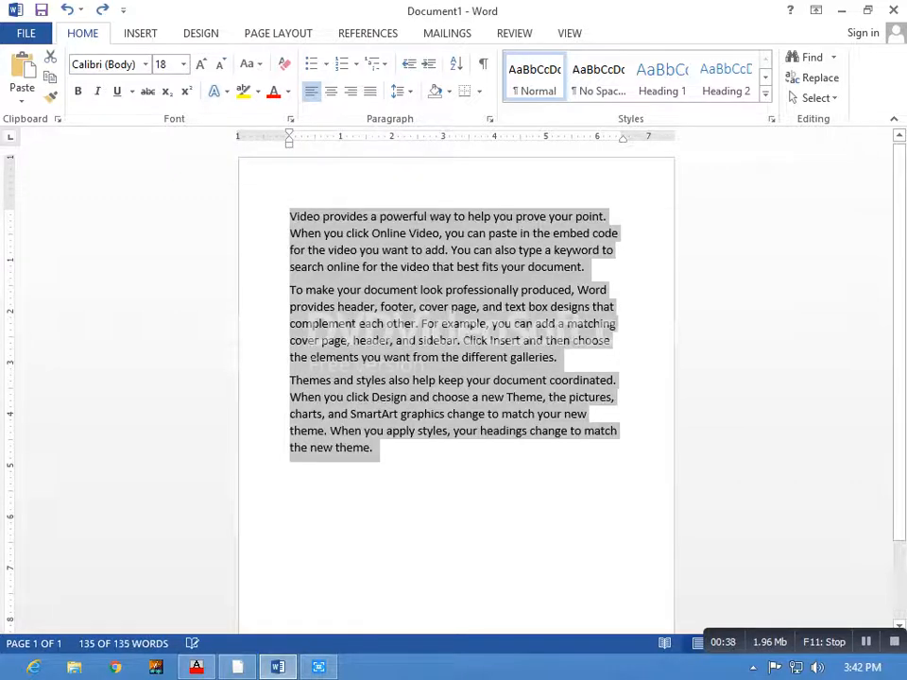
key(ctrl+z)
scroll(457, 393, up, 2)
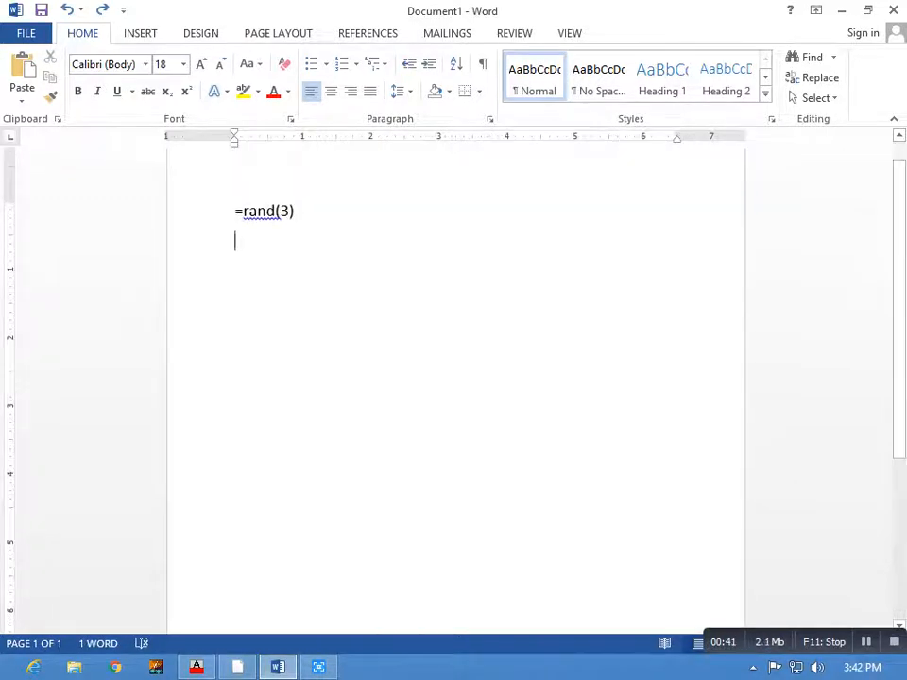
Step: Change the formula to =rand(5) and generate five paragraphs of sample text
double_click(285, 212)
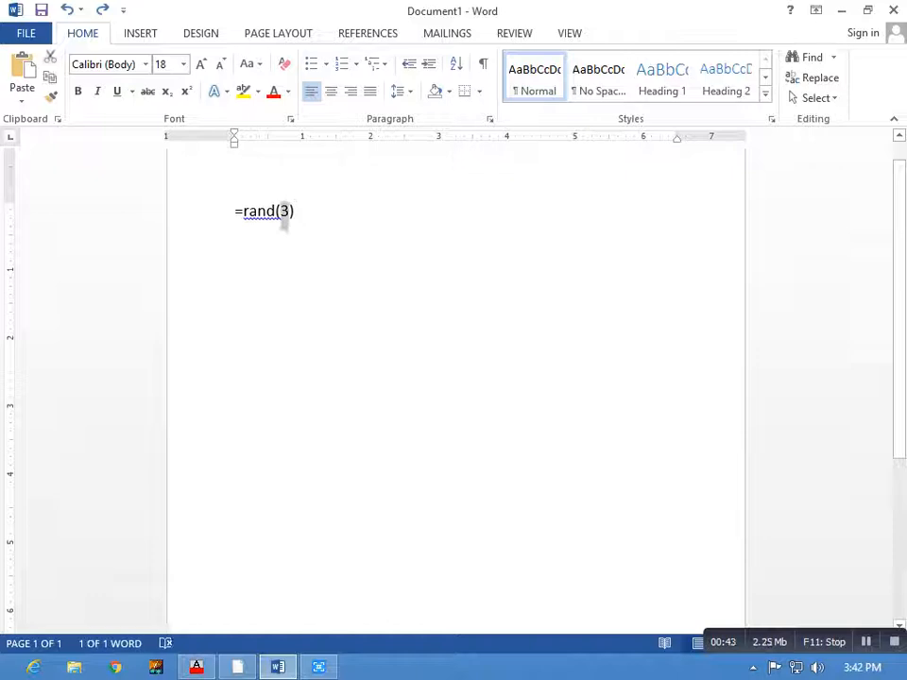
key(Delete)
text(5)
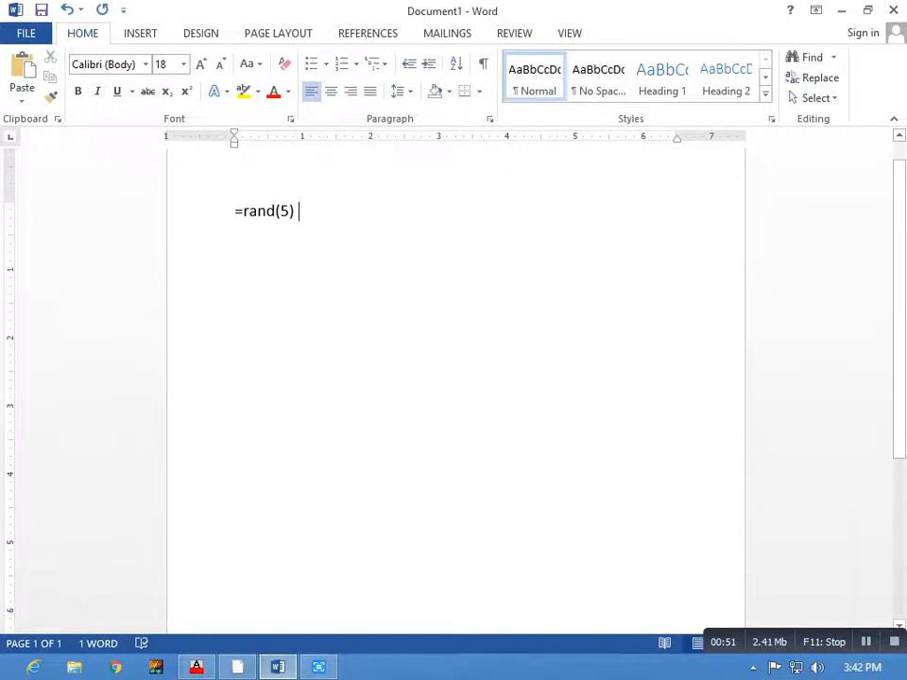
key(Return)
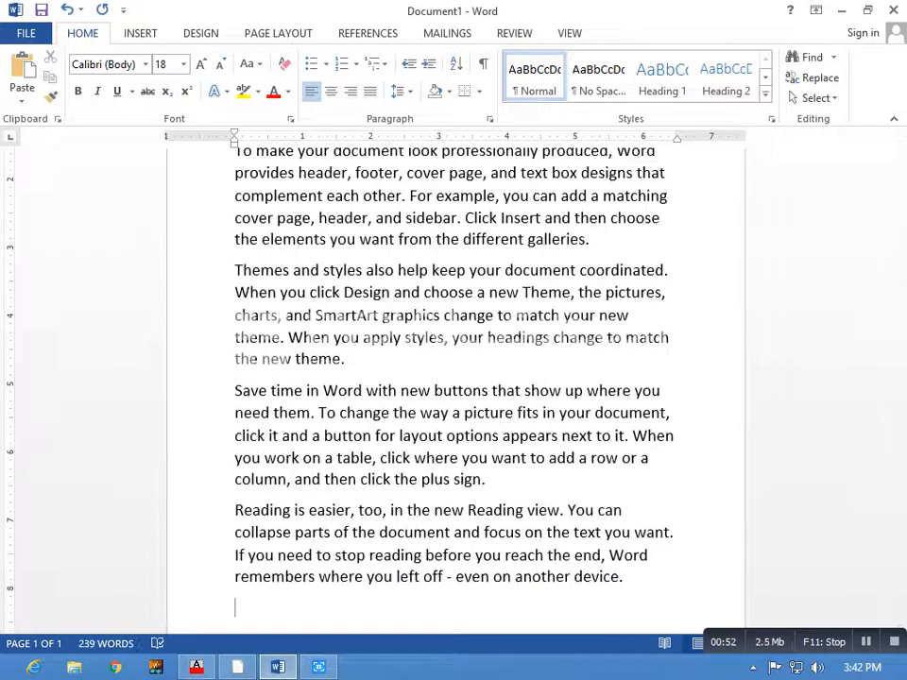
Step: Examine each of the five generated paragraphs from the first to the last
double_click(344, 360)
scroll(453, 392, up, 3)
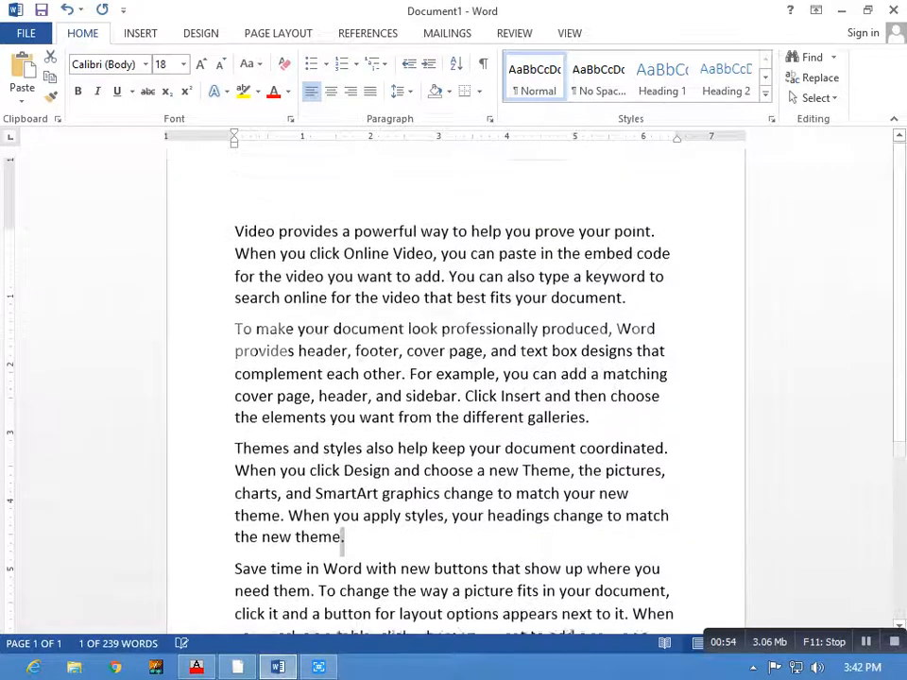
drag(626, 306, 234, 239)
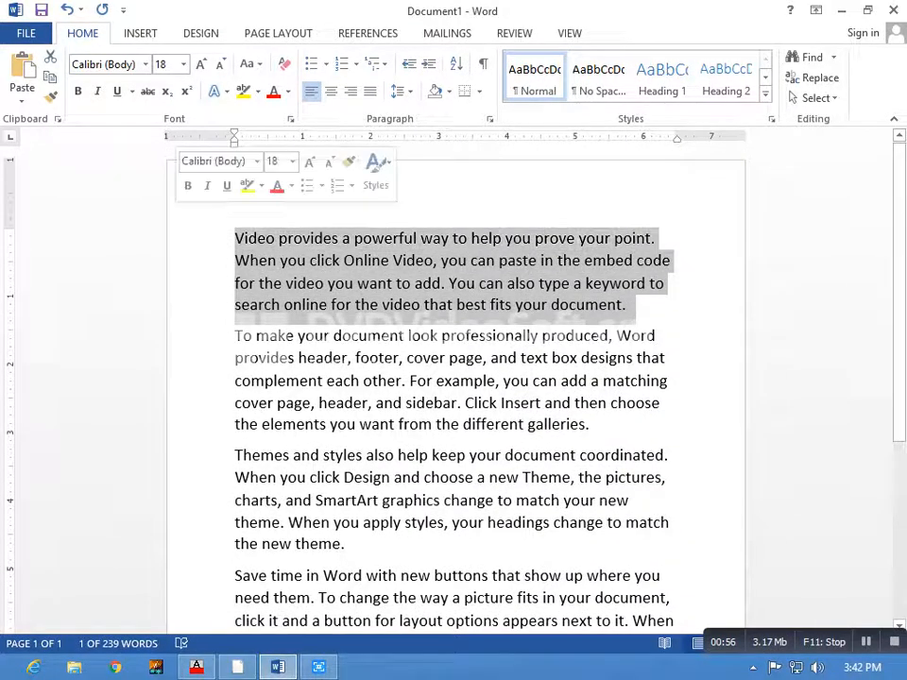
drag(590, 425, 235, 306)
scroll(453, 378, down, 1)
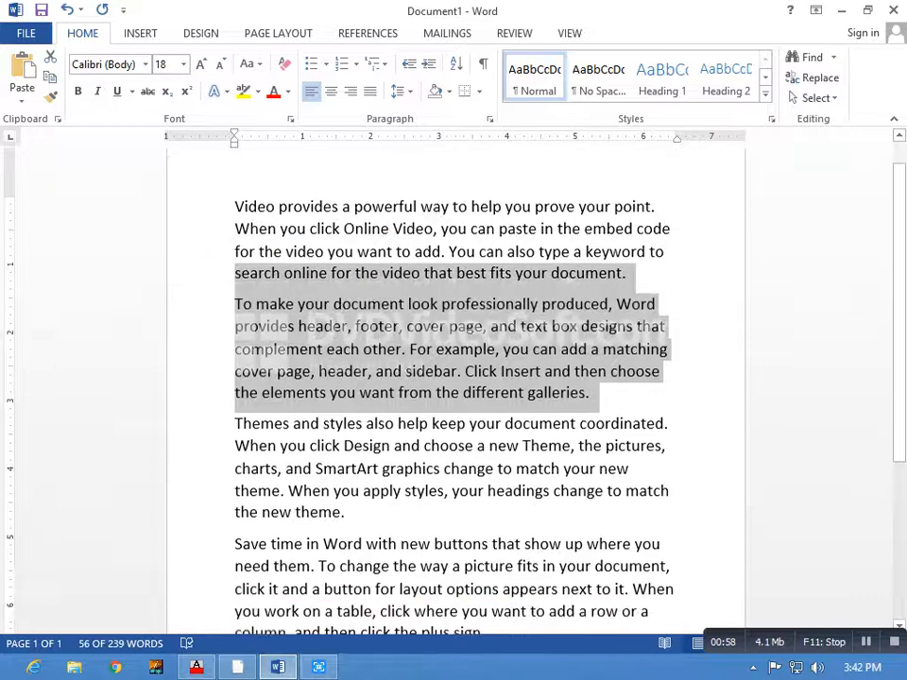
click(345, 512)
scroll(453, 377, down, 2)
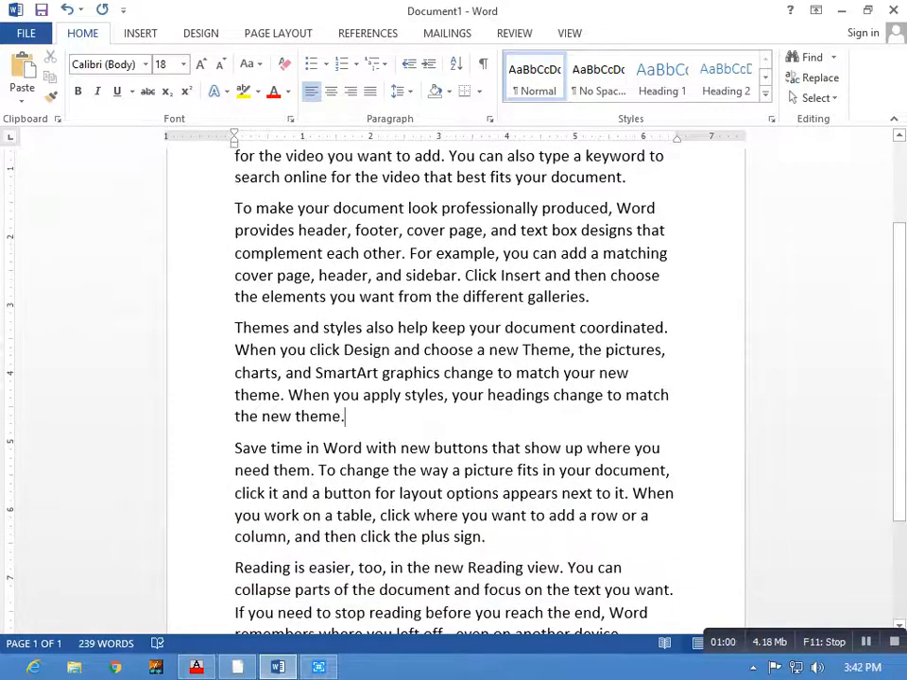
drag(485, 537, 302, 514)
scroll(453, 378, down, 1)
drag(623, 574, 236, 507)
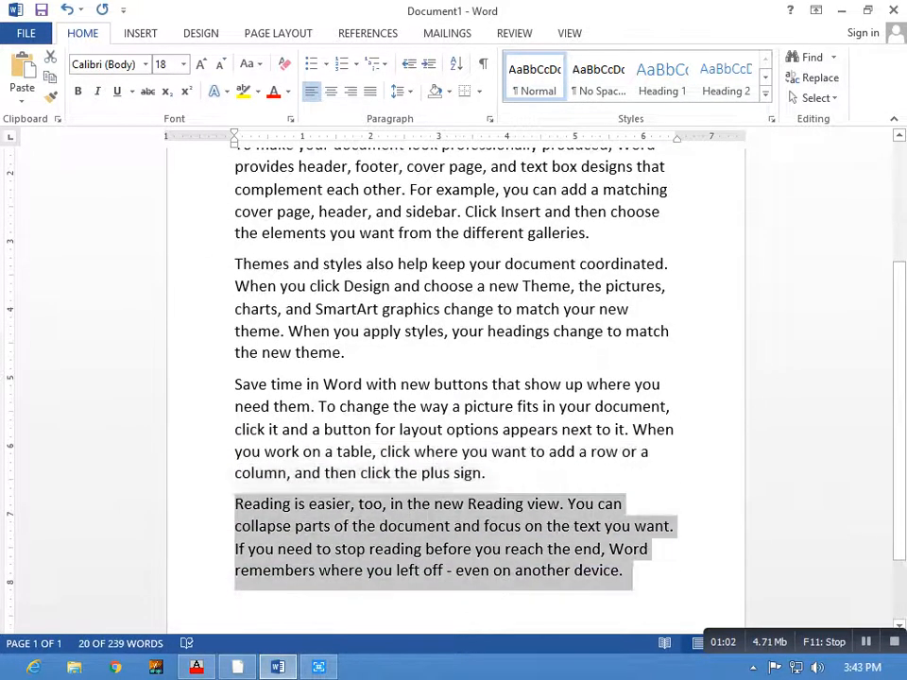
Step: Undo the five-paragraph text and generate fifty paragraphs with =rand(50) instead
scroll(454, 378, up, 3)
key(ctrl+z)
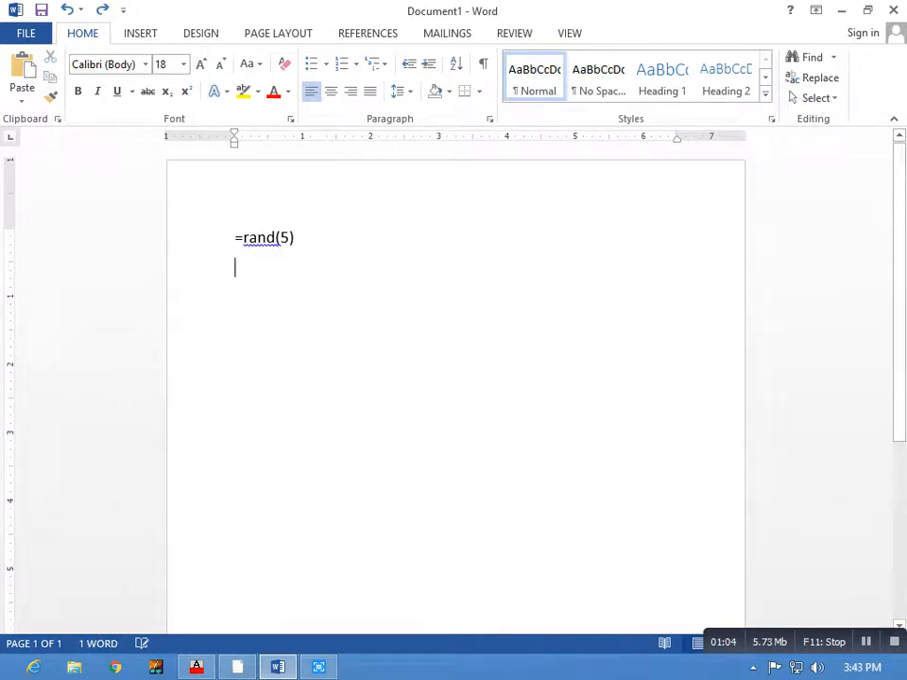
key(BackSpace)
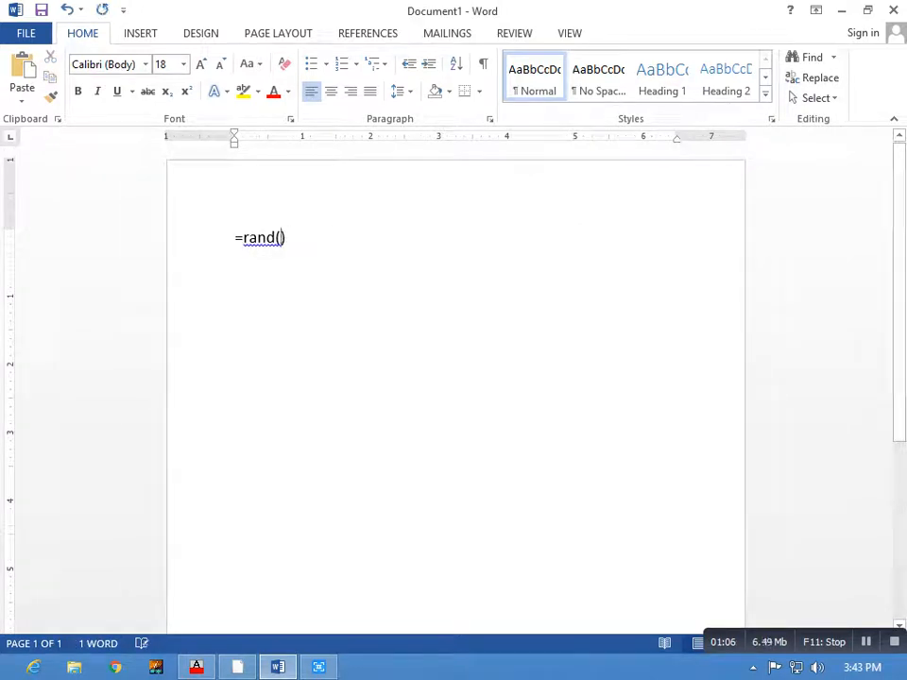
text(50)
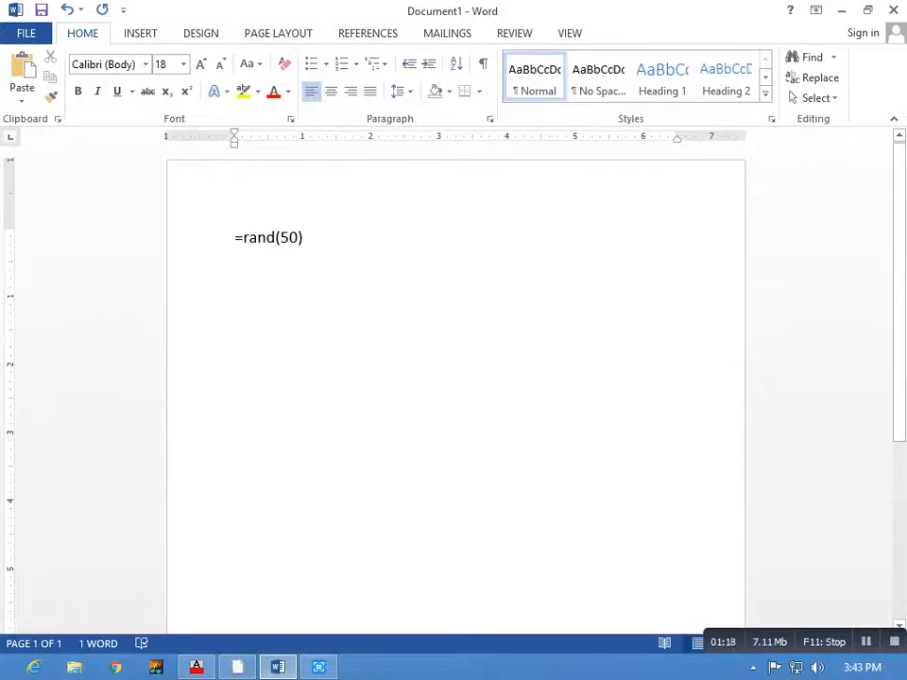
key(Return)
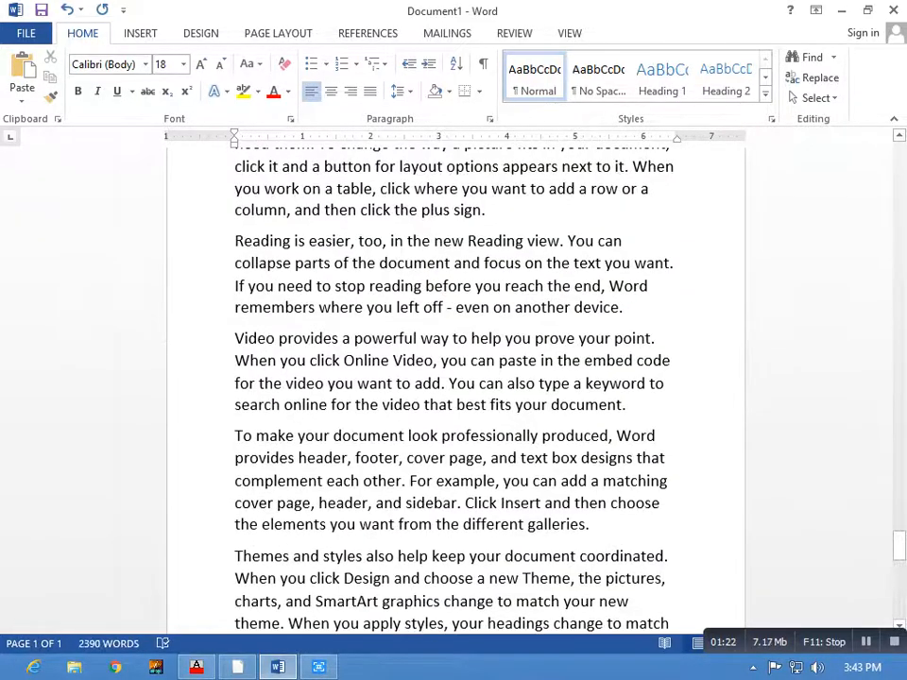
Step: Look through the pages of the fifty-paragraph sample text, starting and finishing at the beginning of the document
drag(899, 545, 900, 149)
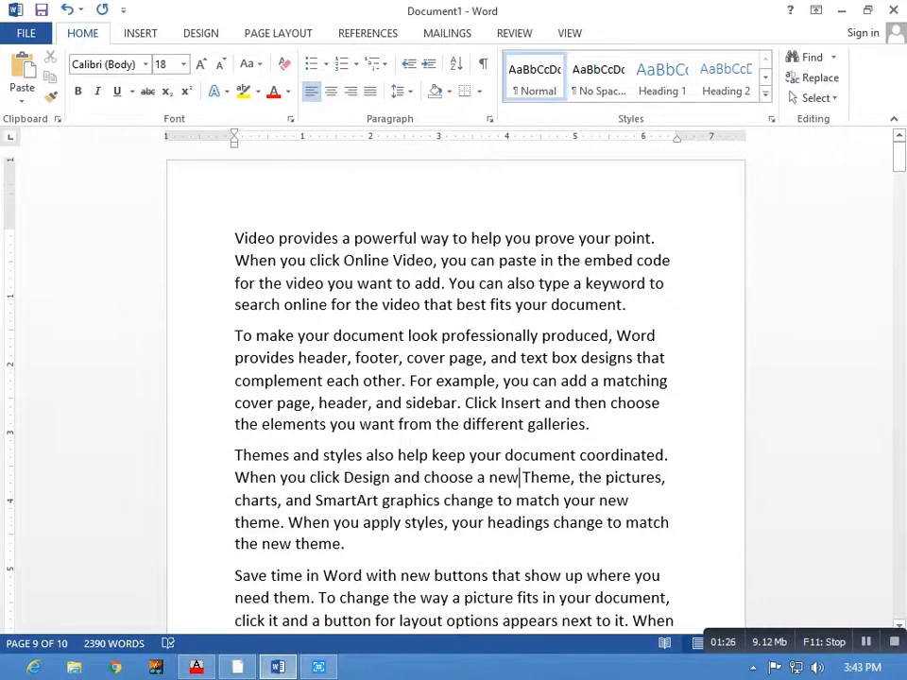
scroll(453, 378, down, 2)
click(480, 557)
scroll(479, 556, down, 3)
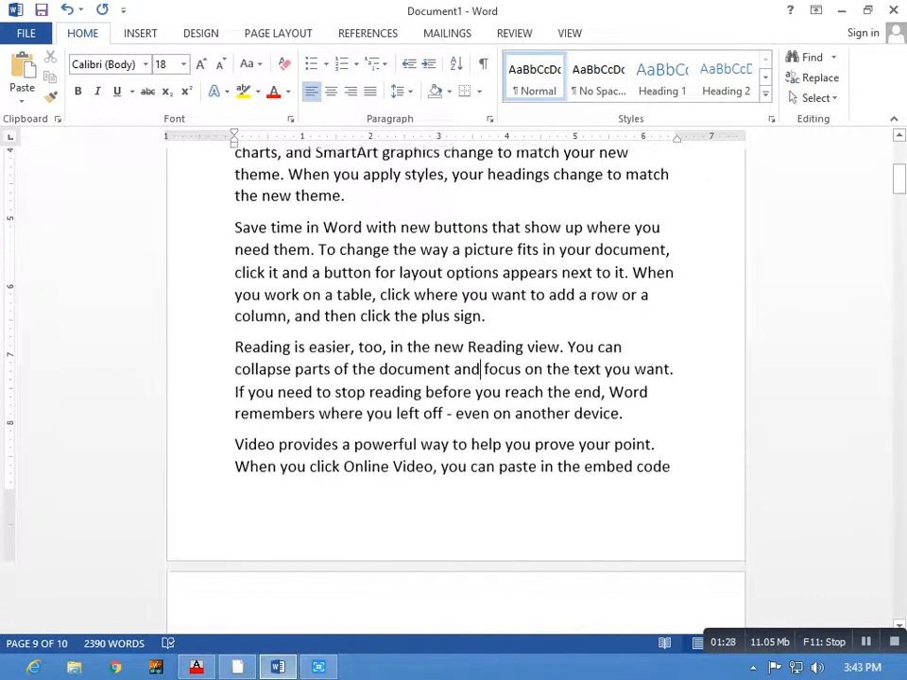
scroll(482, 368, down, 4)
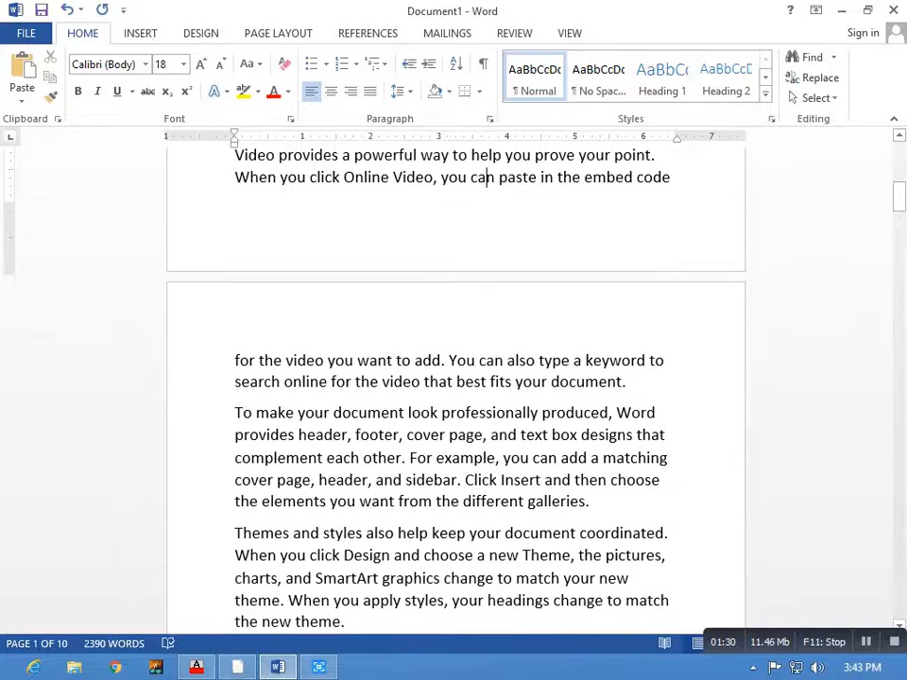
scroll(488, 177, down, 3)
drag(899, 202, 899, 156)
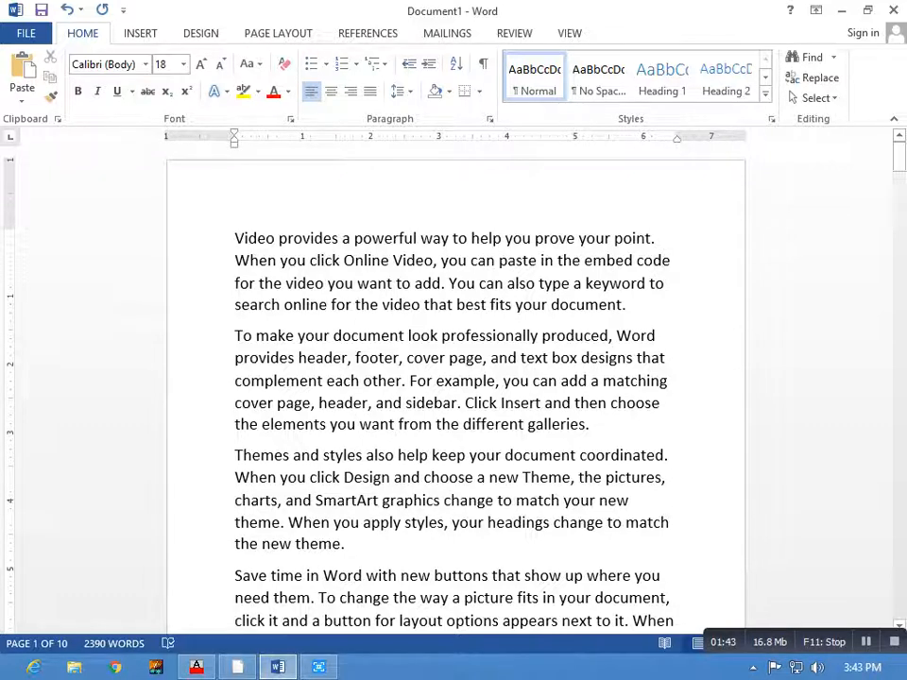
Step: Undo the fifty-paragraph text and try clearing the number in the rand formula
key(ctrl+z)
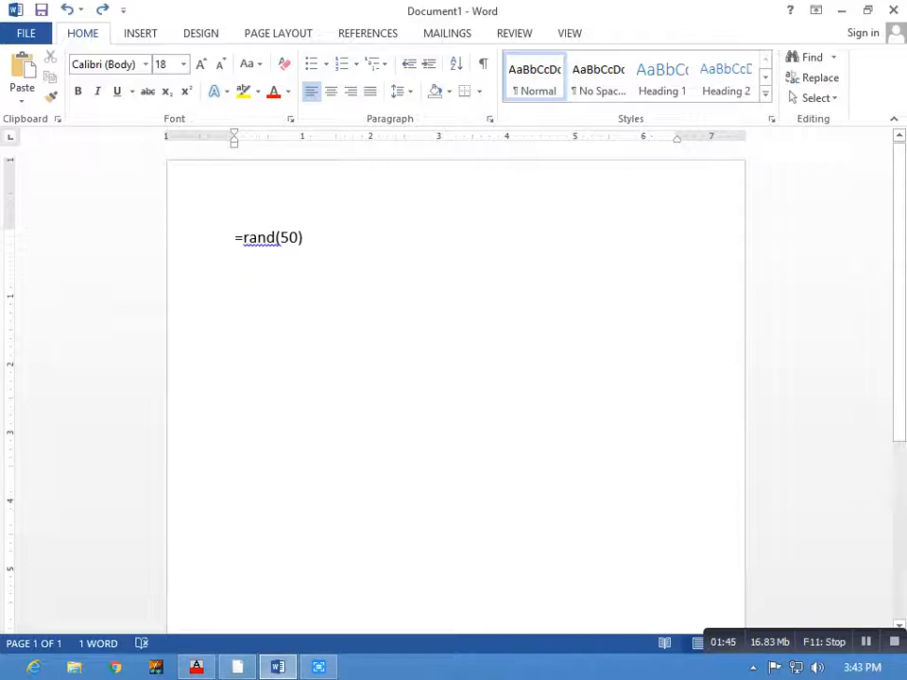
key(BackSpace)
key(BackSpace)
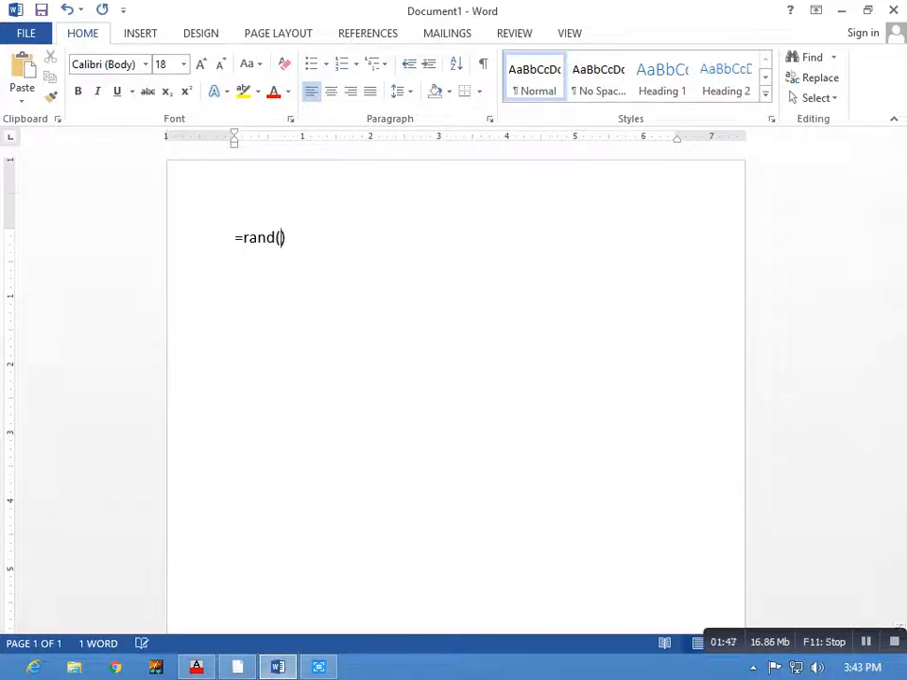
text(3)
key(Return)
key(ctrl+z)
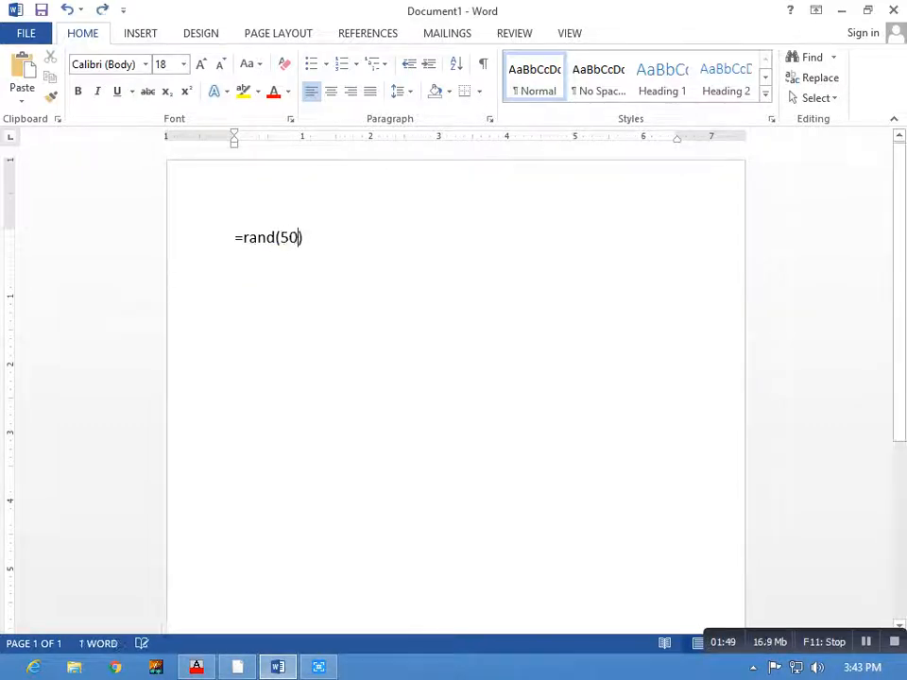
Step: Generate the sample text again from the =rand(50) formula and select the first paragraph
key(Return)
scroll(455, 378, up, 2)
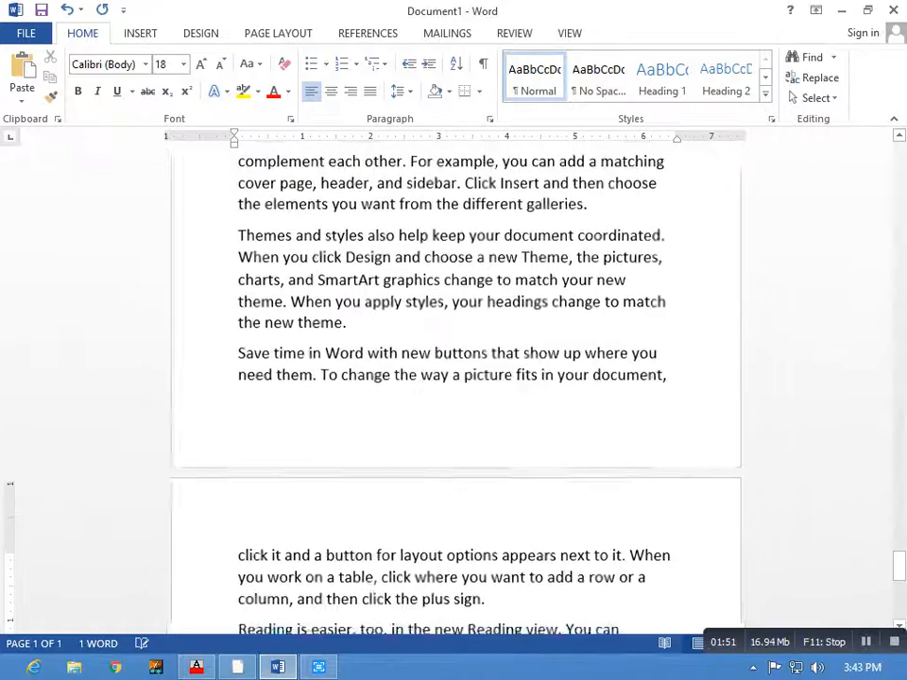
scroll(455, 378, down, 7)
scroll(456, 378, up, 10)
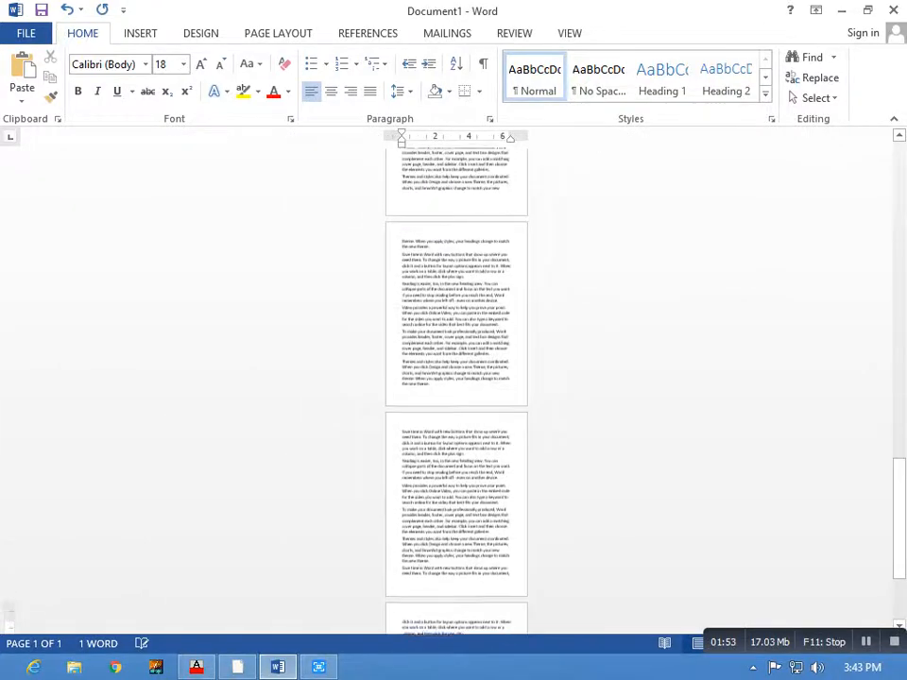
scroll(455, 378, up, 8)
scroll(455, 377, up, 8)
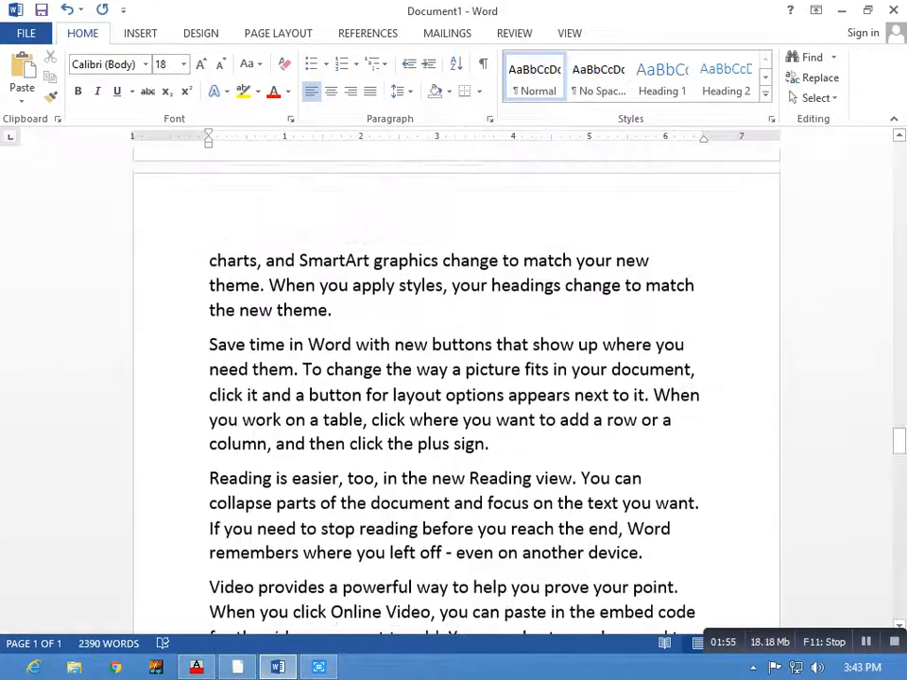
scroll(455, 378, up, 15)
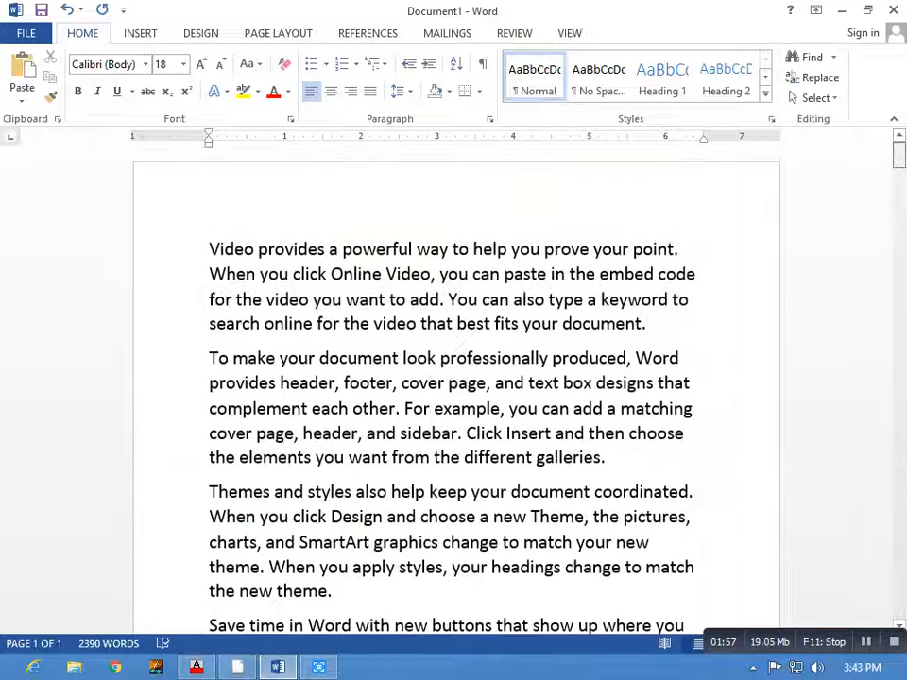
drag(210, 250, 603, 326)
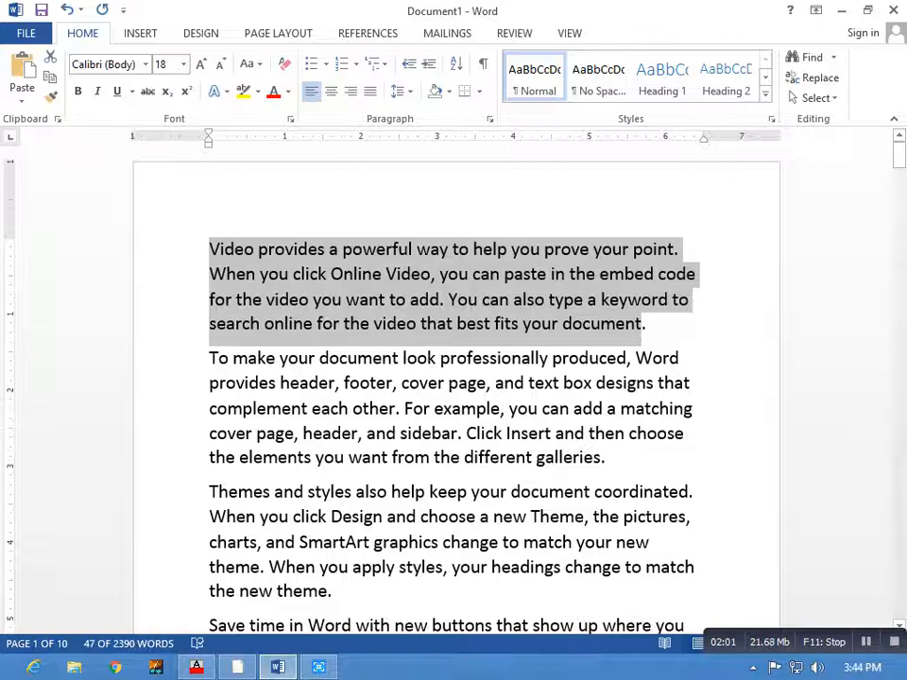
Step: Create a new blank document and generate the default sample paragraphs with =rand()
click(345, 323)
key(ctrl+n)
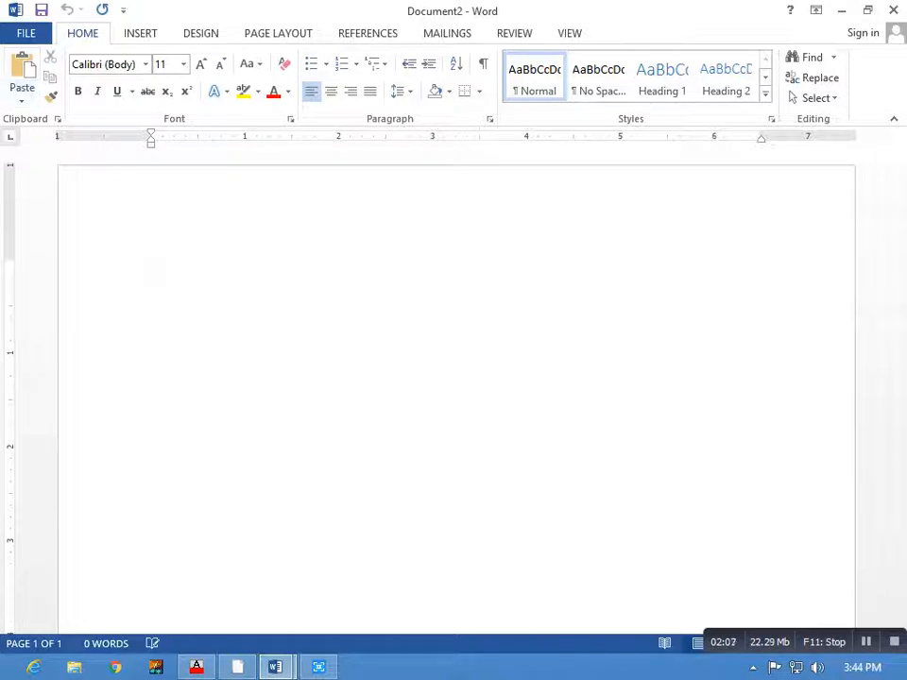
text(=rand)
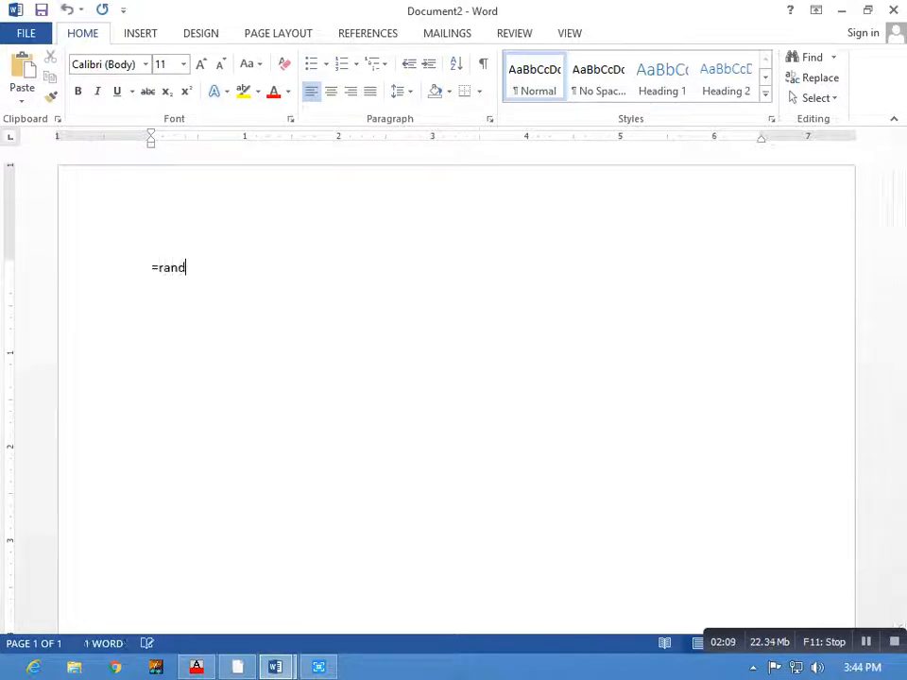
text(())
key(Return)
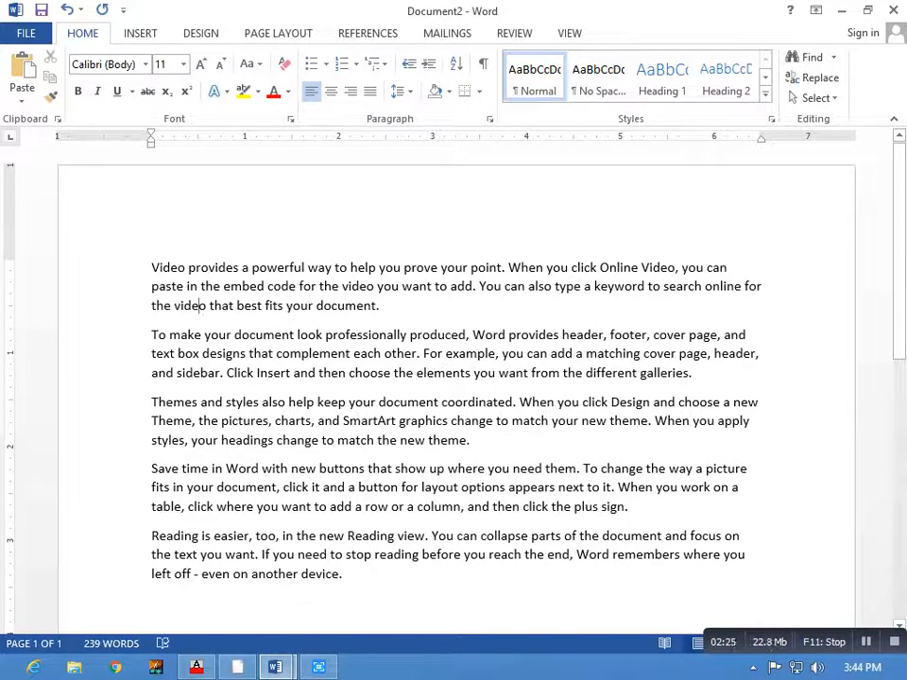
Step: Delete all the text in the new document and generate the sample paragraphs again with =rand()
key(ctrl+a)
key(Delete)
scroll(456, 392, up, 2)
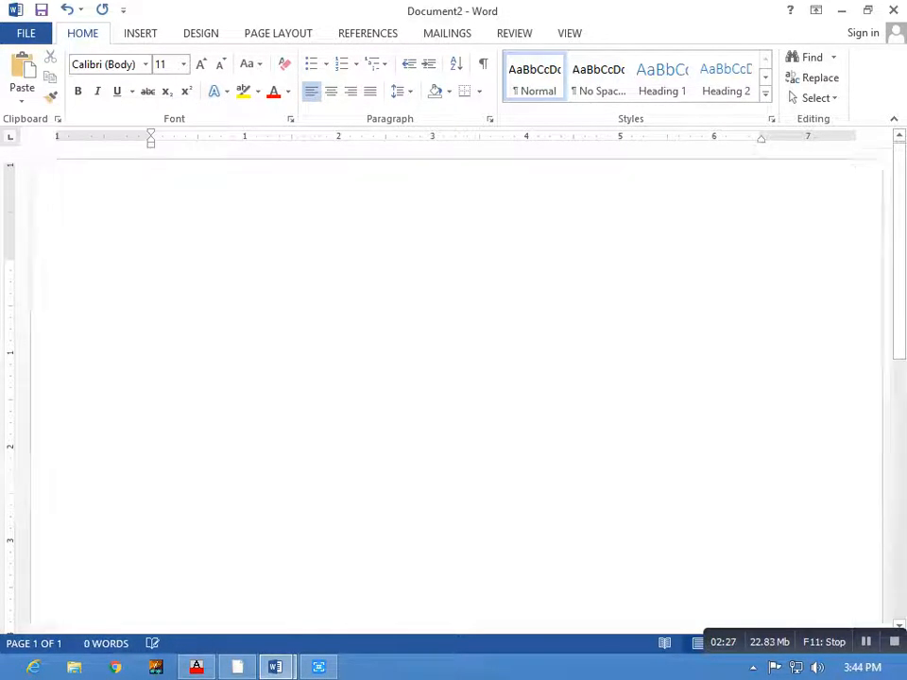
text(=ran)
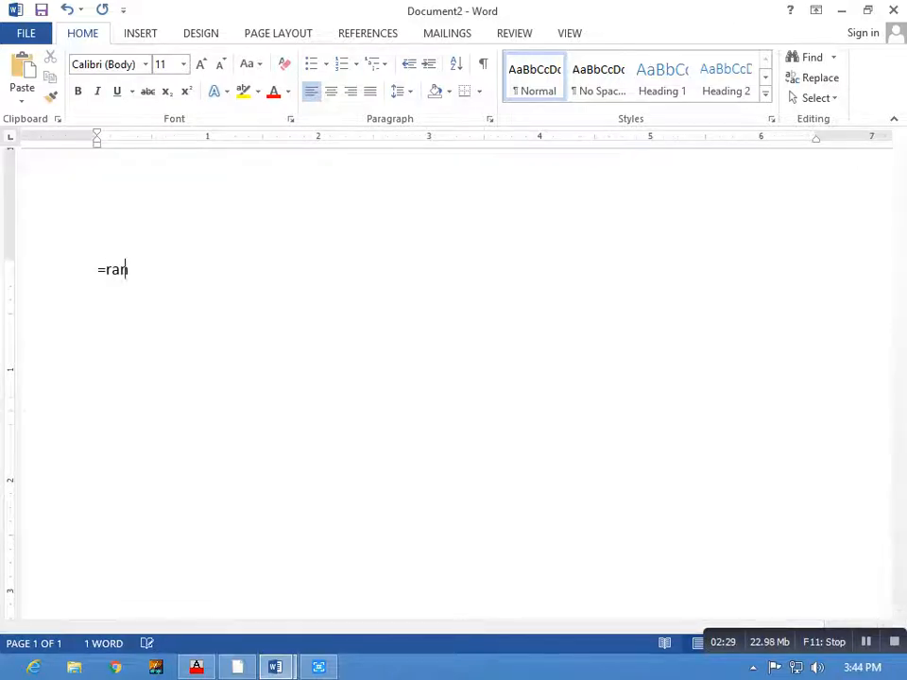
text(d())
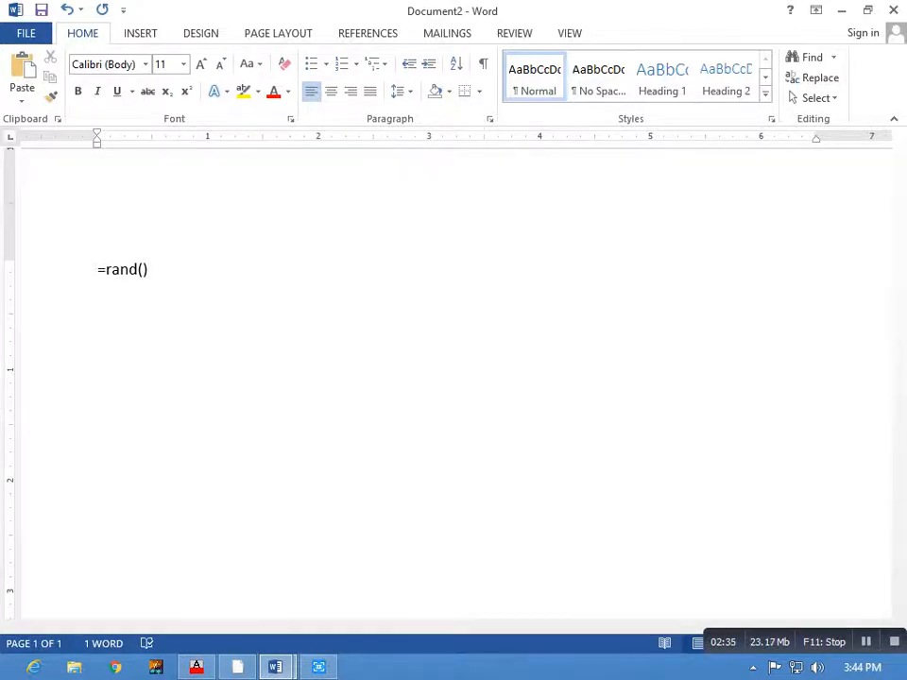
key(Return)
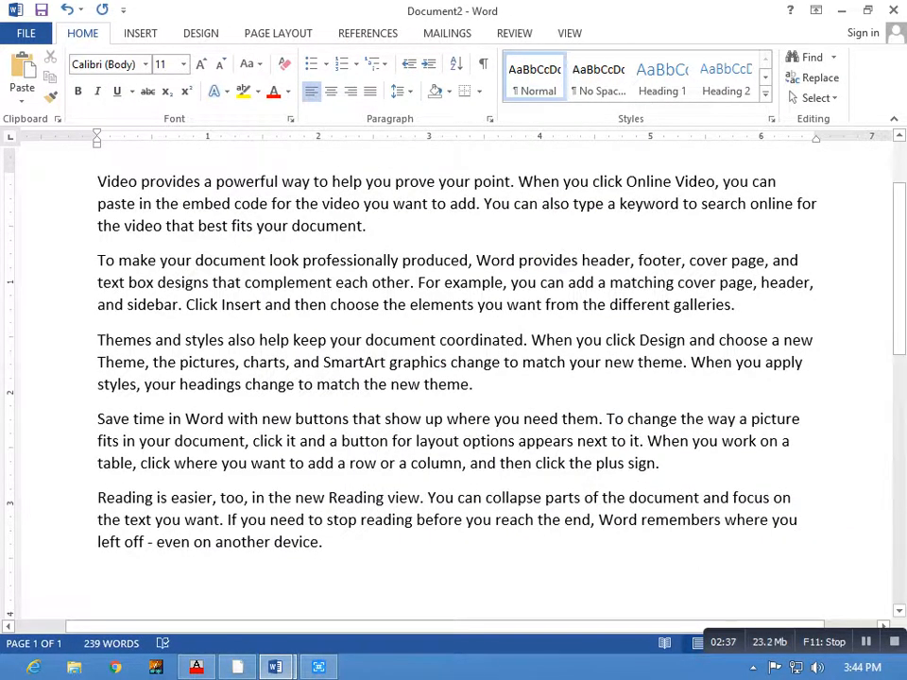
scroll(454, 378, down, 1)
scroll(453, 378, up, 2)
scroll(453, 378, up, 2)
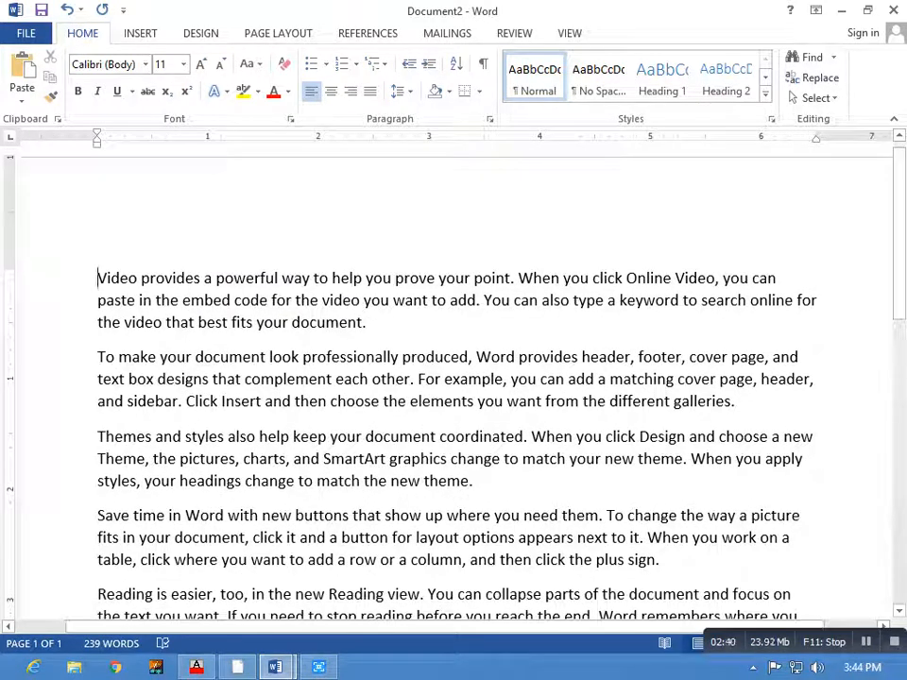
Step: Cut "Video provides a powerful way to help you prove your point" from the first paragraph and paste it at the end of the document
key(ctrl+shift+Right)
key(ctrl+shift+Right)
key(ctrl+shift+Right)
key(ctrl+shift+Right)
key(ctrl+shift+Right)
key(ctrl+shift+Right)
key(ctrl+shift+Right)
key(ctrl+shift+Right)
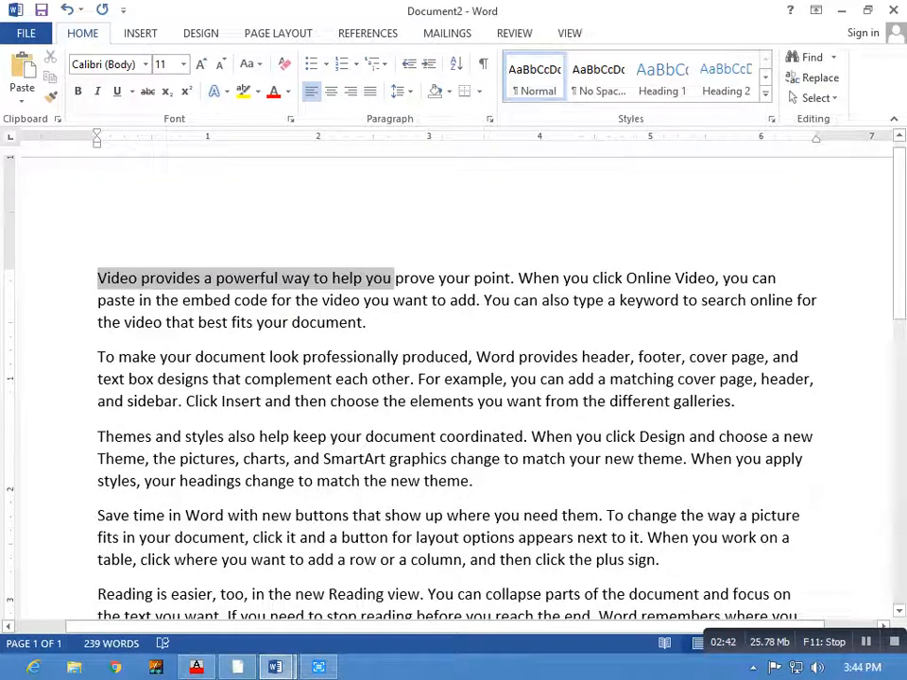
key(ctrl+shift+Right)
key(ctrl+shift+Right)
key(ctrl+shift+Right)
key(ctrl+c)
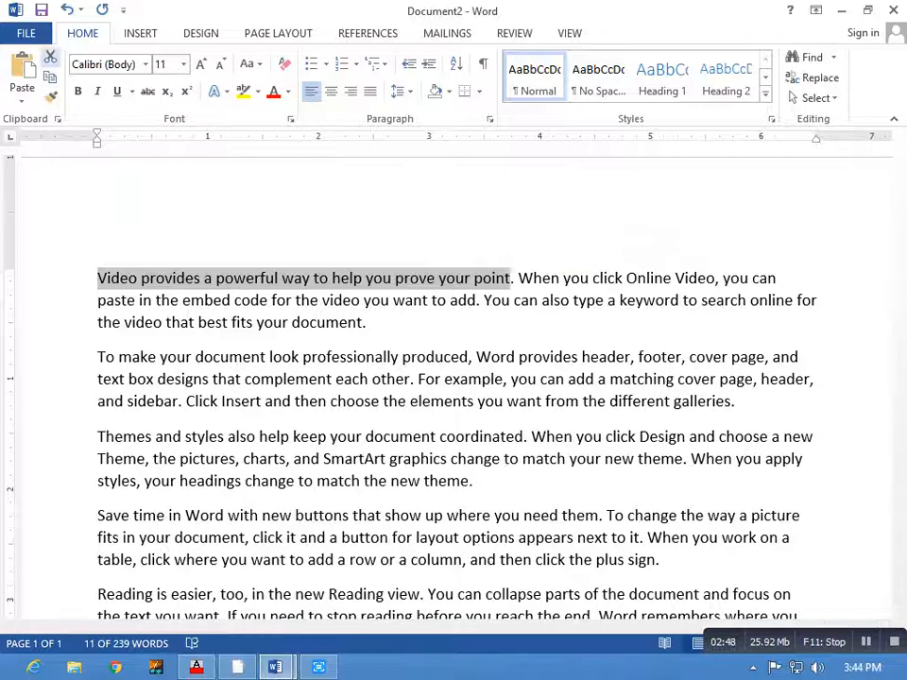
click(50, 57)
key(ctrl+End)
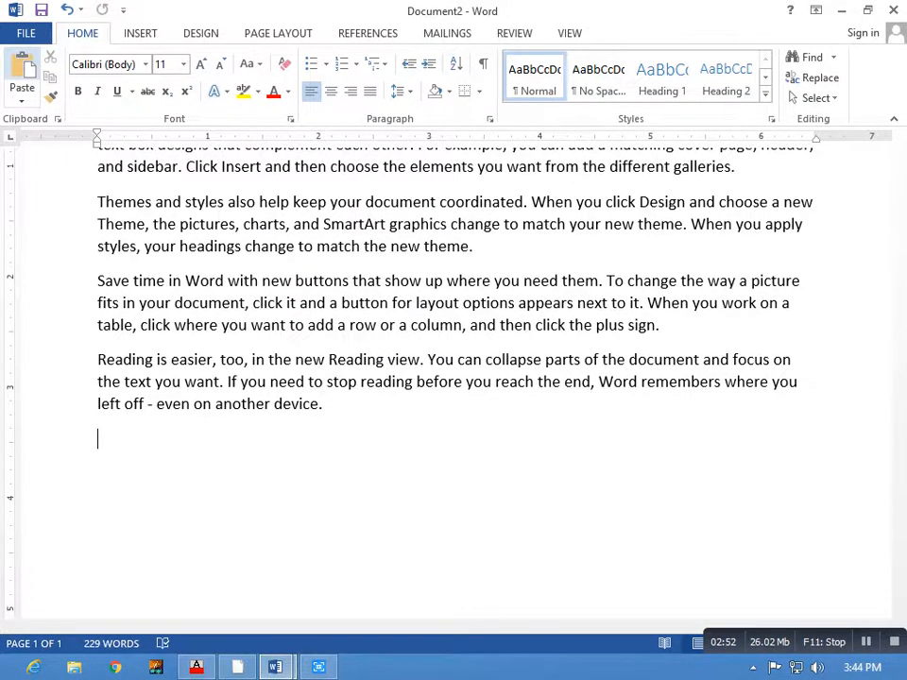
click(22, 73)
scroll(453, 377, up, 5)
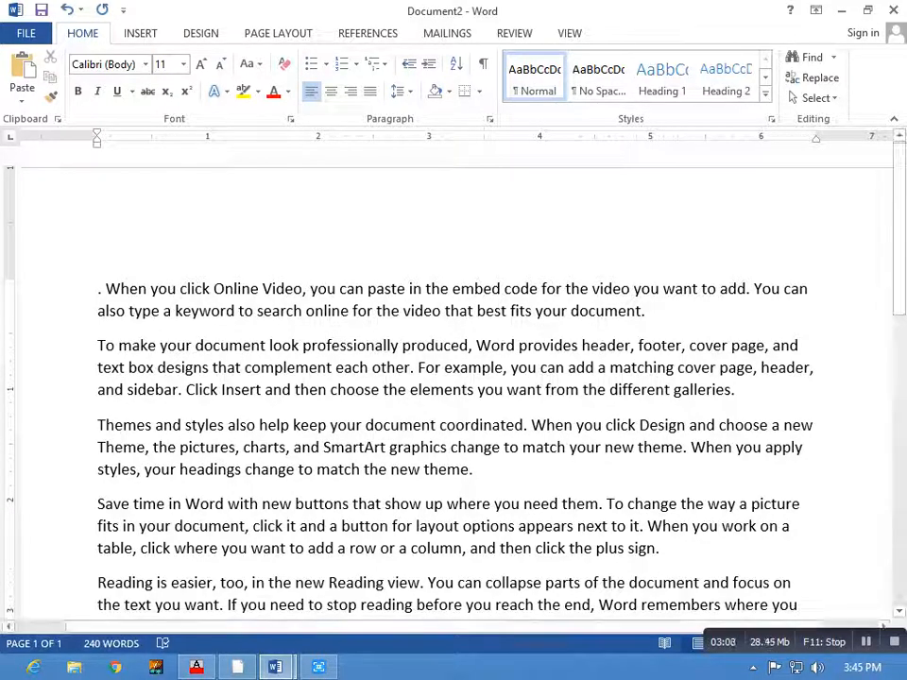
Step: Cut the word "When" from the first paragraph and paste it after the moved sentence at the end of the document
double_click(126, 289)
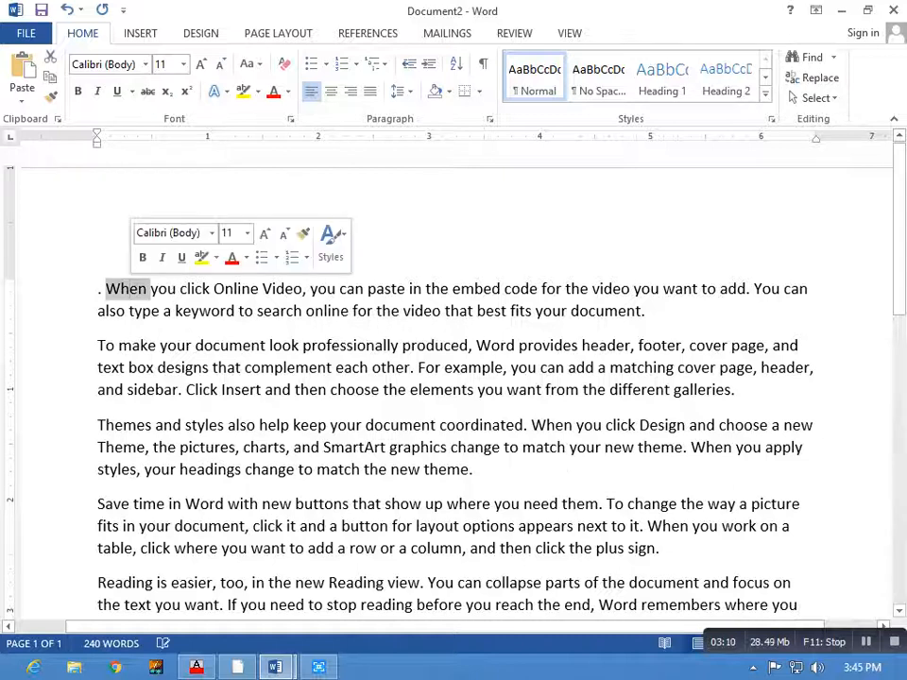
drag(119, 289, 147, 289)
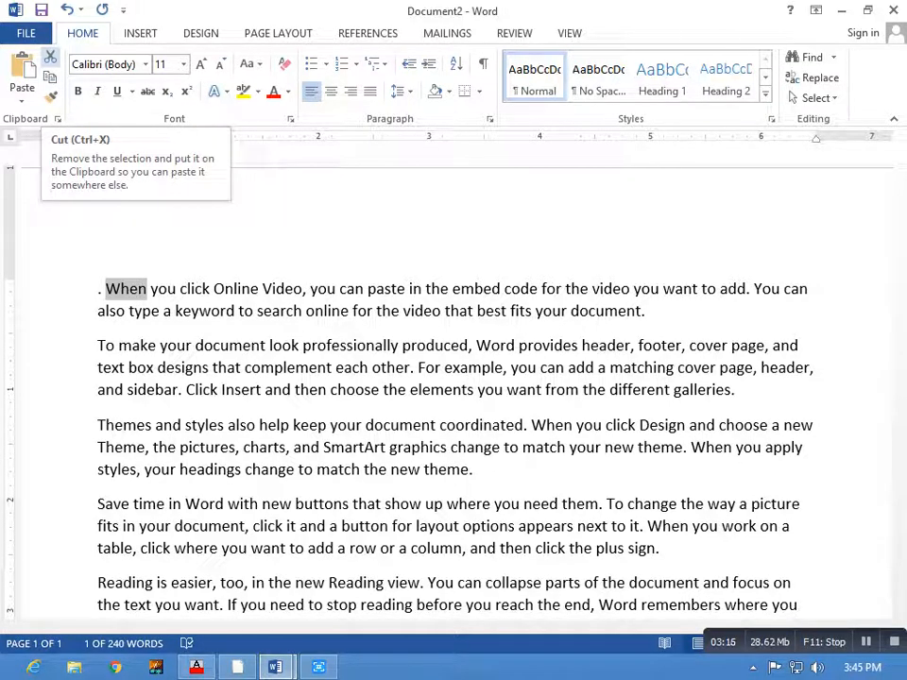
click(50, 57)
key(ctrl+End)
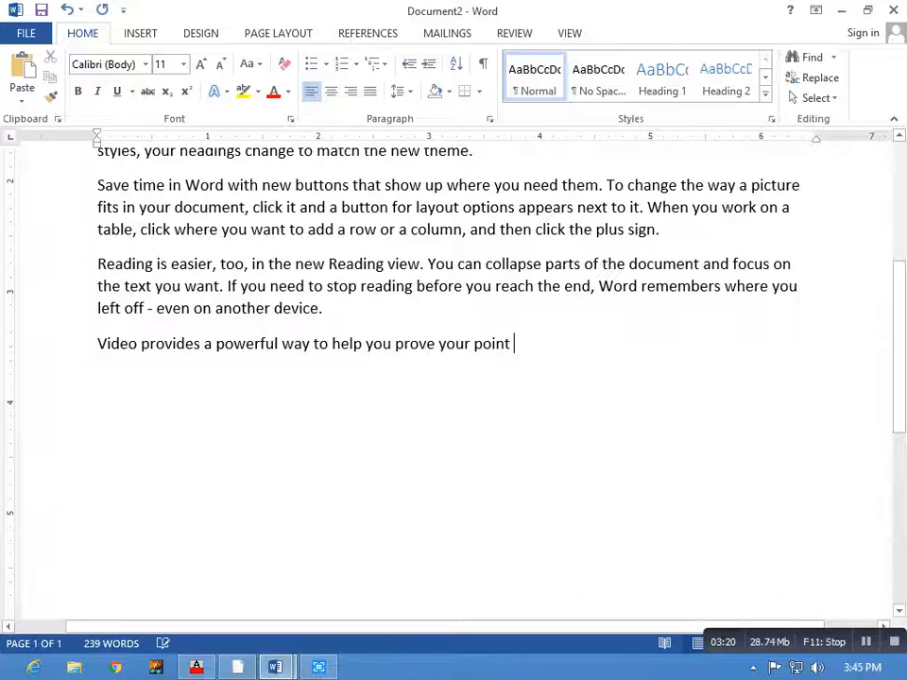
click(322, 308)
key(ctrl+v)
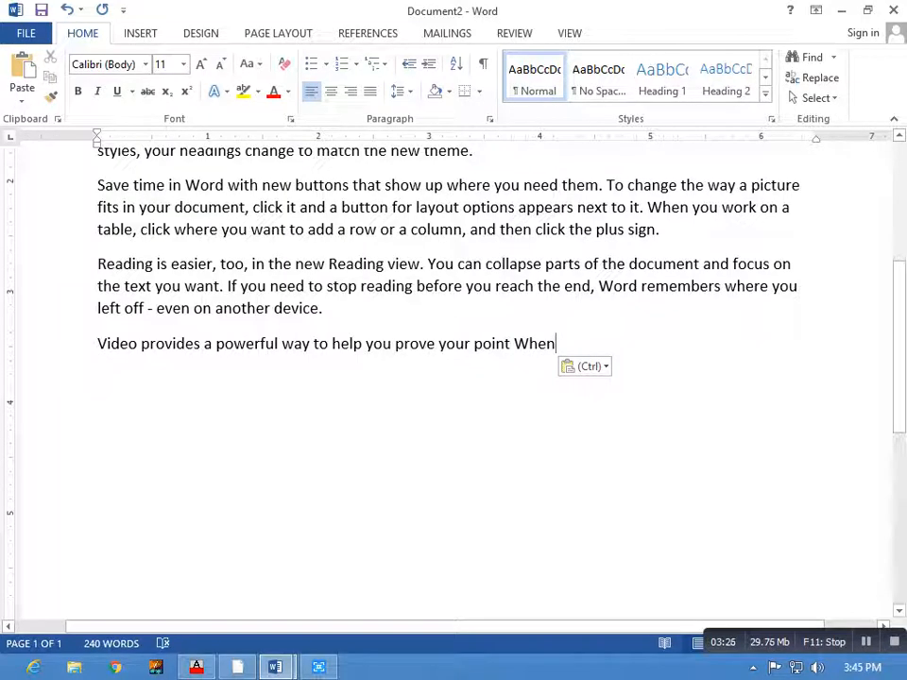
key(Escape)
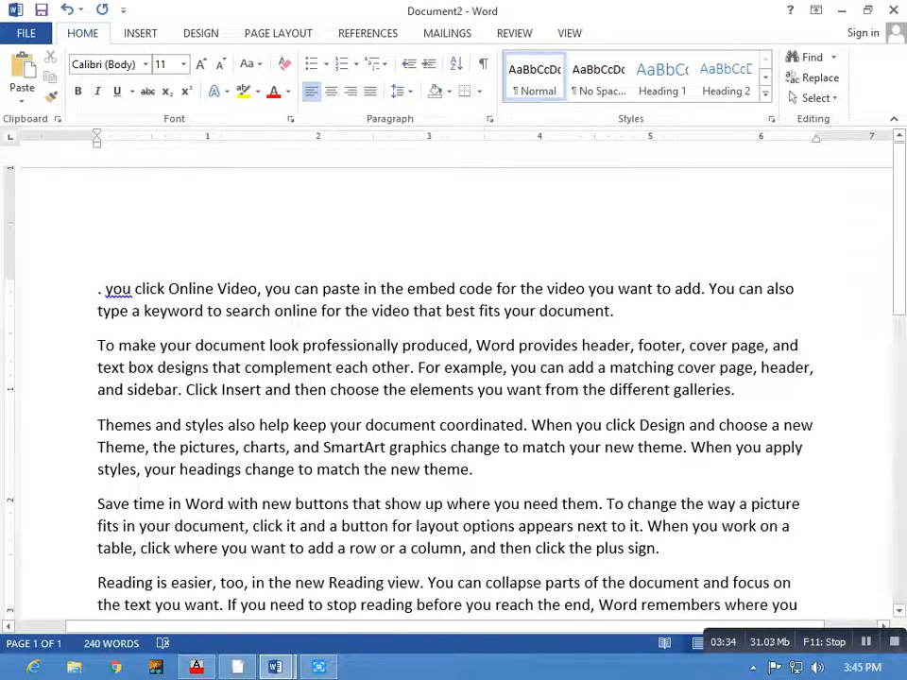
Step: Undo the moves of the word "When" and the opening sentence, and clear the selection
key(ctrl+z)
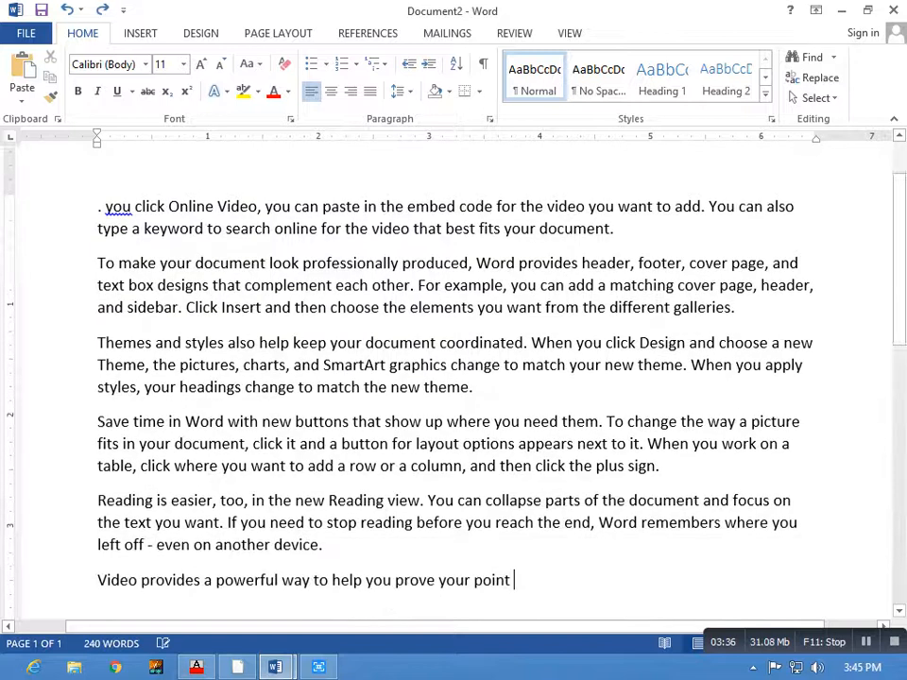
key(ctrl+y)
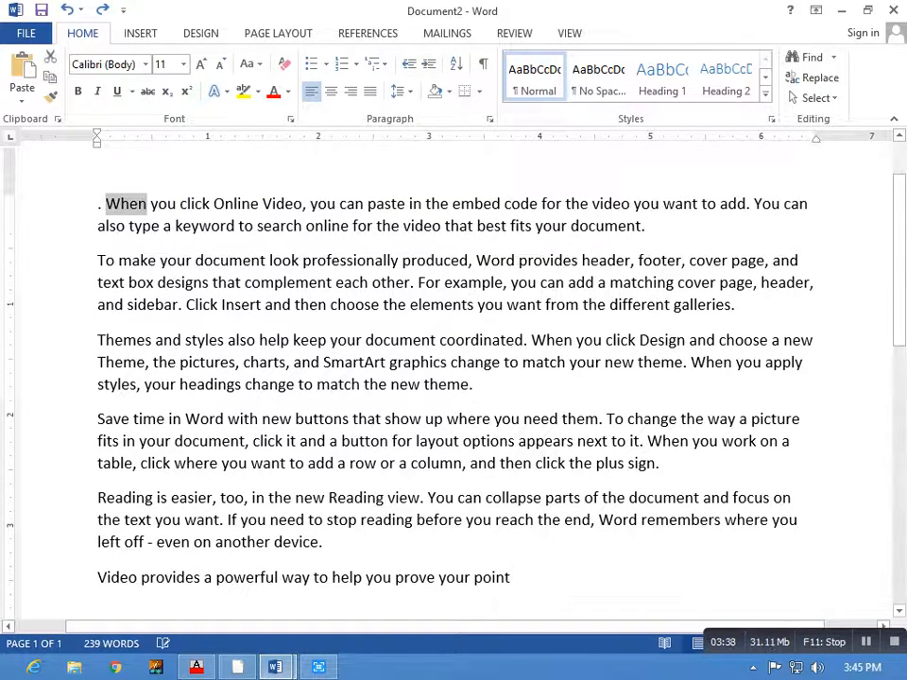
key(ctrl+z)
key(ctrl+z)
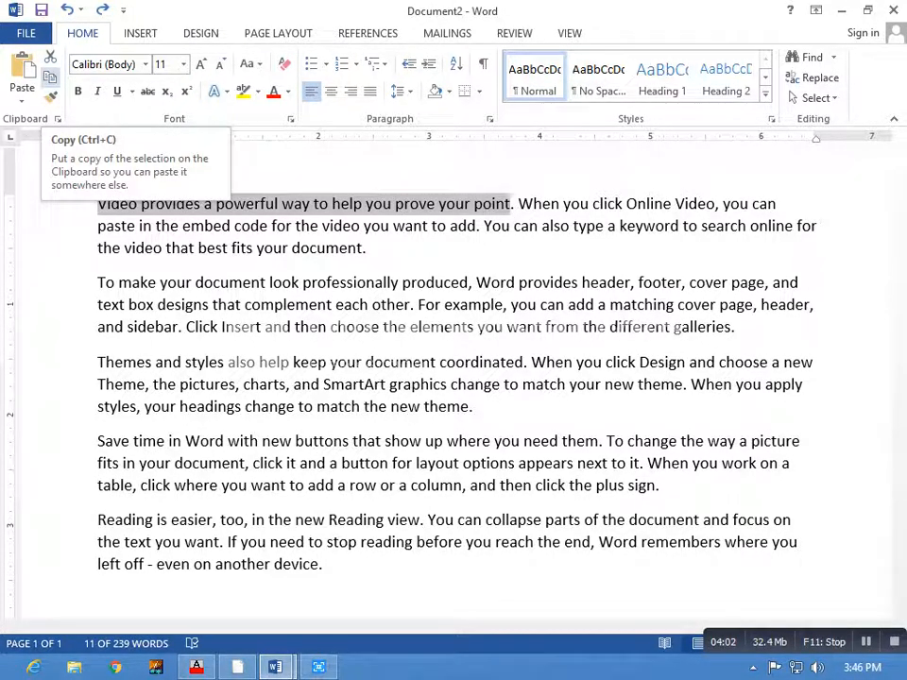
click(278, 362)
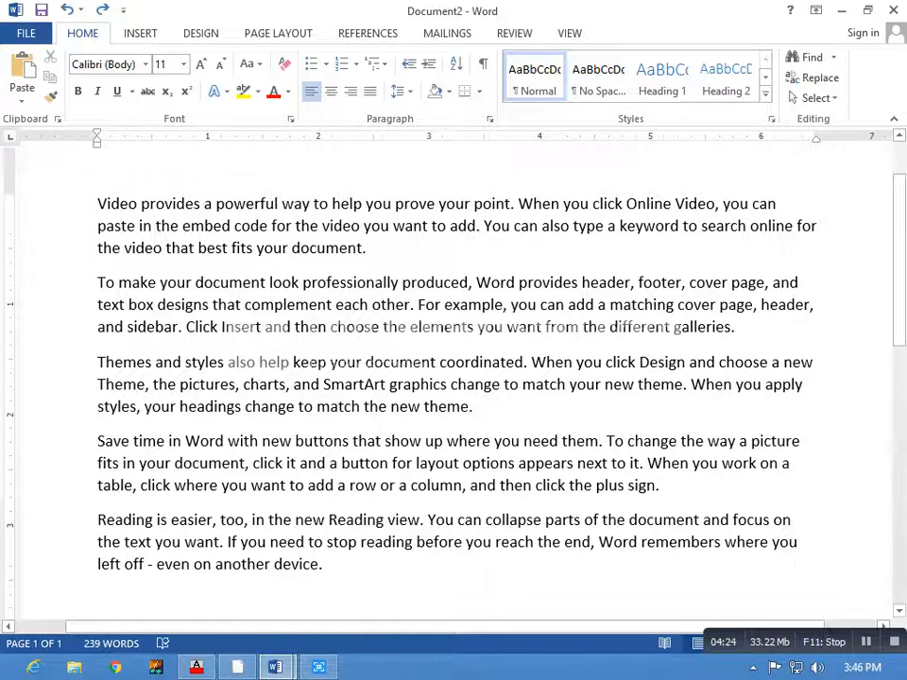
Step: Select the first line of the opening paragraph, and after clearing that, select only the words "Video provides a powerful" and deselect them
drag(97, 204, 775, 204)
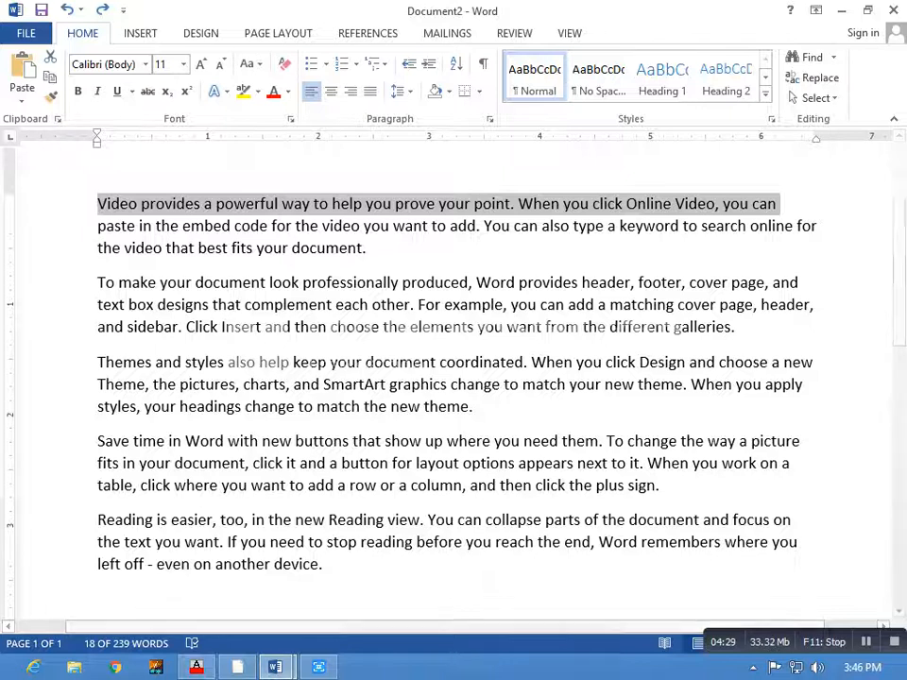
click(191, 248)
drag(98, 203, 279, 203)
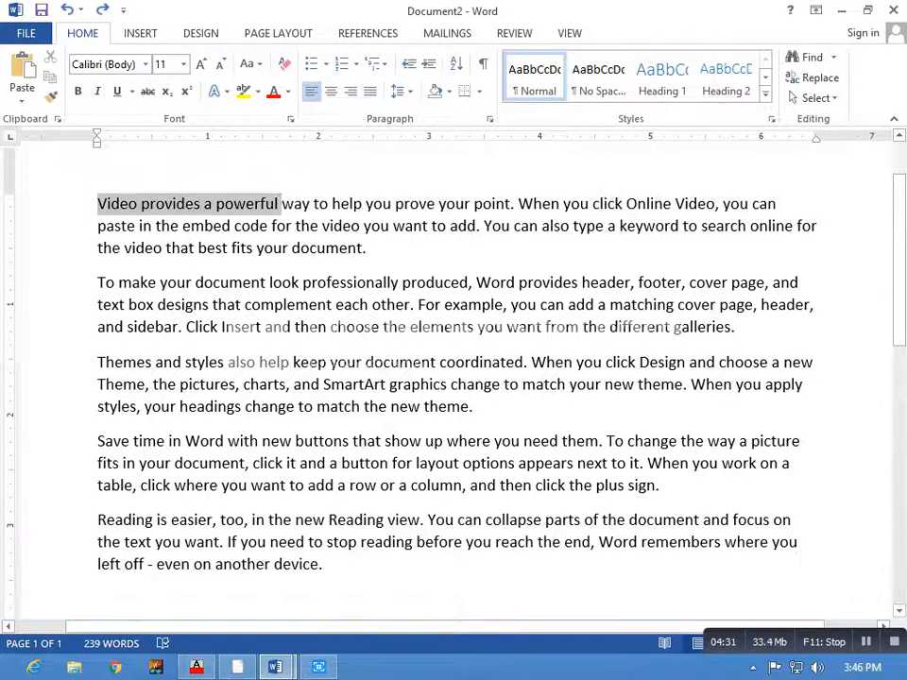
click(218, 247)
Step: Select the single word "powerful" in the first line twice, clearing the selection each time
double_click(246, 203)
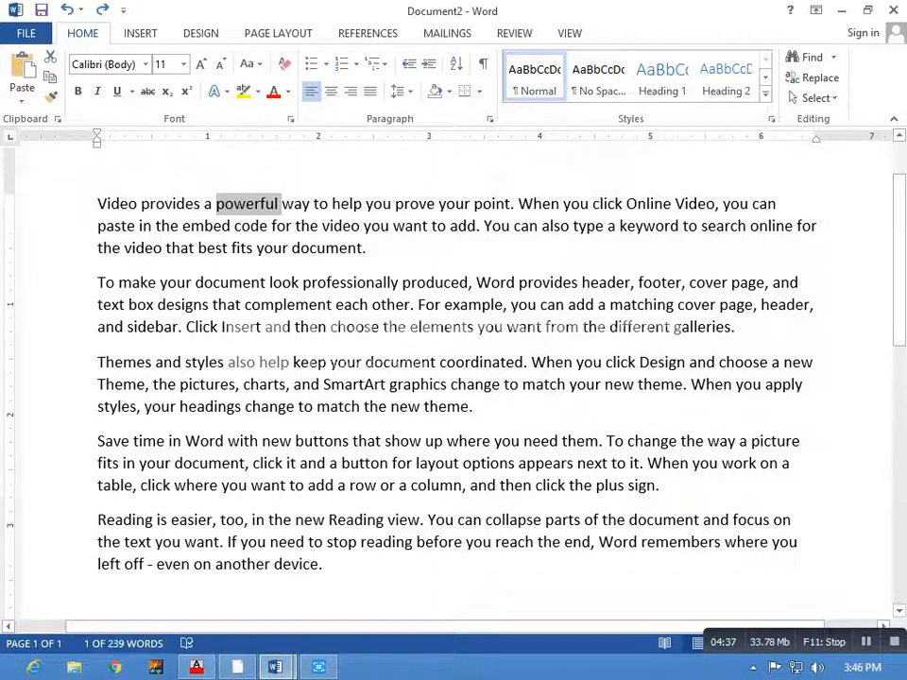
click(310, 247)
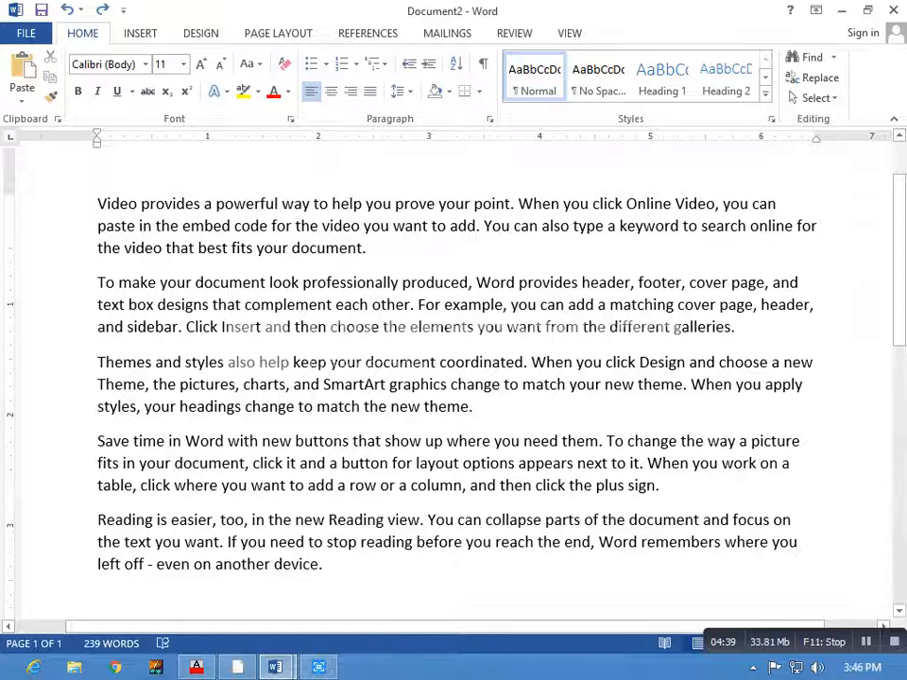
double_click(259, 203)
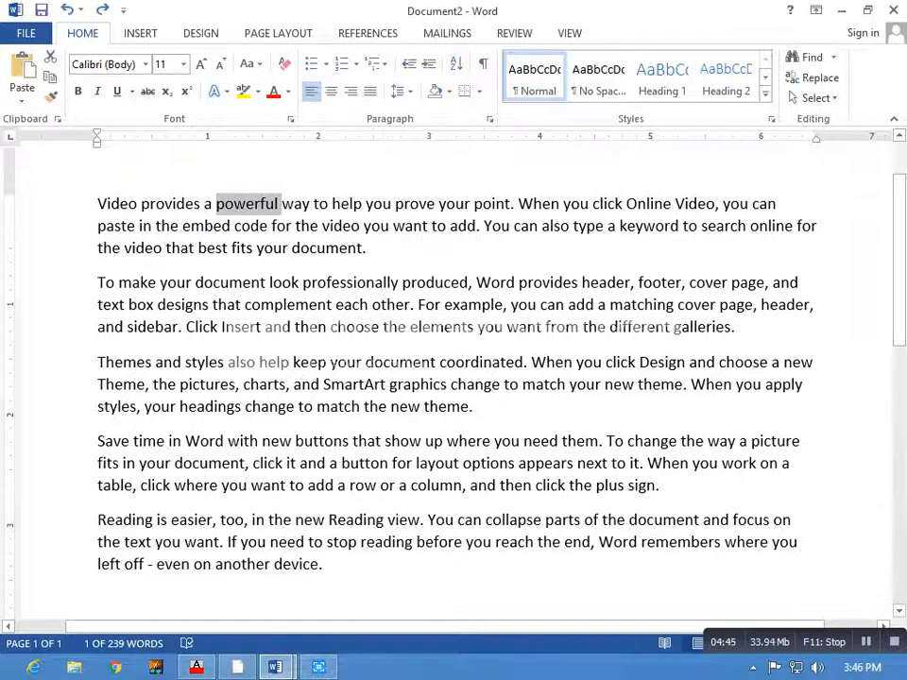
click(269, 226)
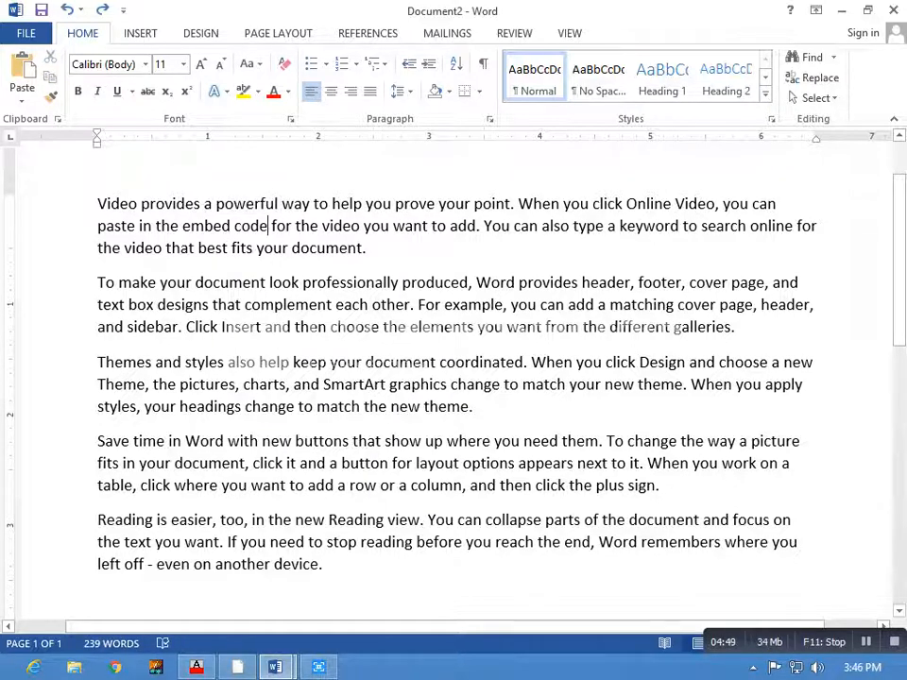
Step: Extend a selection word by word from the start of the document across the whole first line, and clear it
key(ctrl+Home)
key(ctrl+shift+Right)
key(ctrl+shift+Right)
key(ctrl+shift+Right)
key(ctrl+shift+Right)
key(ctrl+shift+Right)
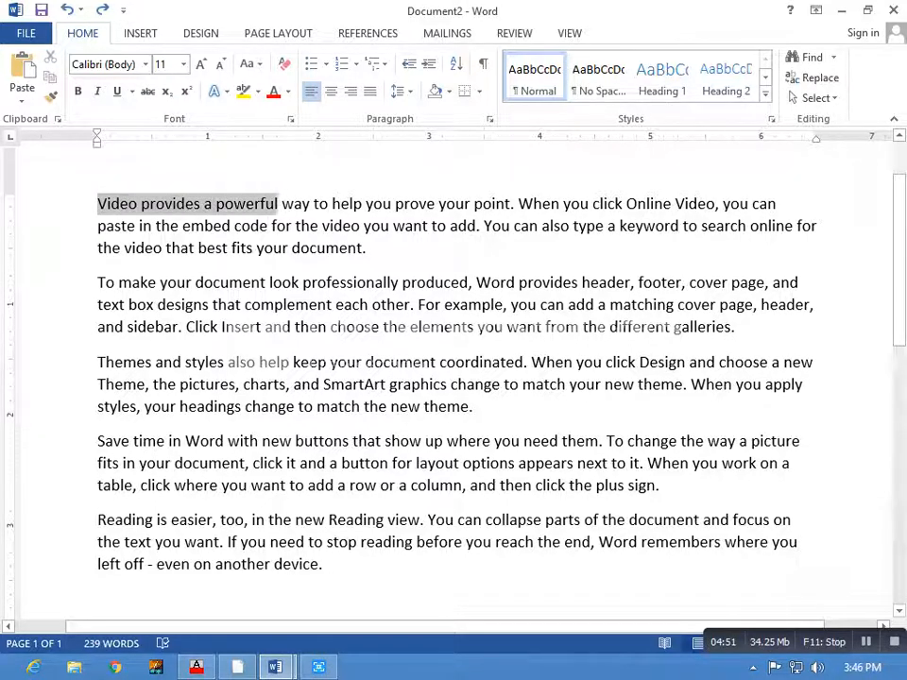
key(ctrl+shift+Right)
key(ctrl+shift+Right)
key(ctrl+shift+Right)
key(ctrl+shift+Right)
key(ctrl+shift+Right)
key(ctrl+shift+Right)
key(ctrl+shift+Right)
key(ctrl+shift+Right)
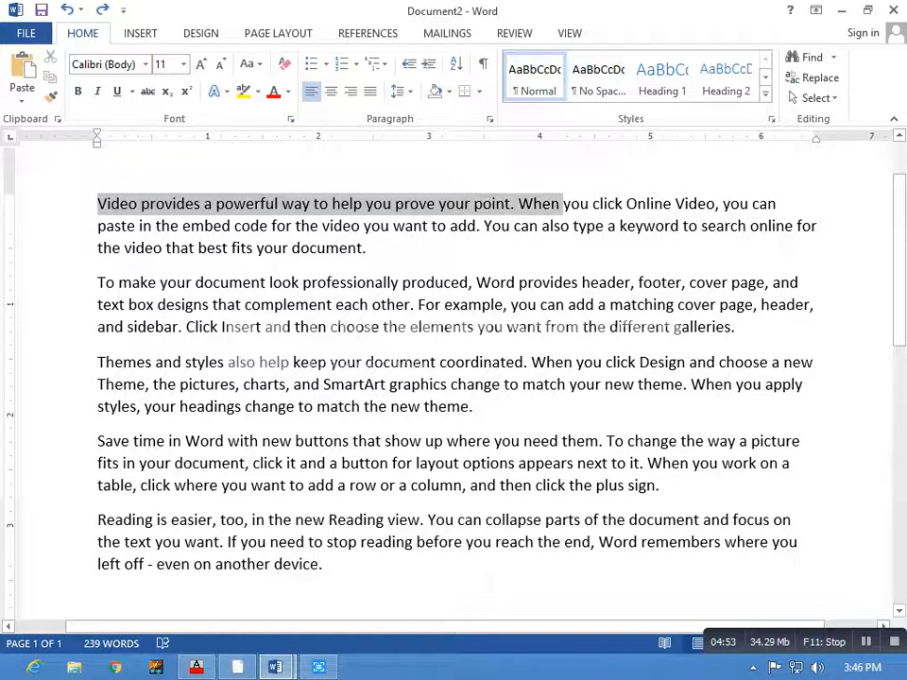
key(ctrl+shift+Right)
key(ctrl+shift+Right)
key(ctrl+shift+Right)
key(ctrl+shift+Right)
key(ctrl+shift+Right)
key(ctrl+shift+Right)
key(ctrl+shift+Right)
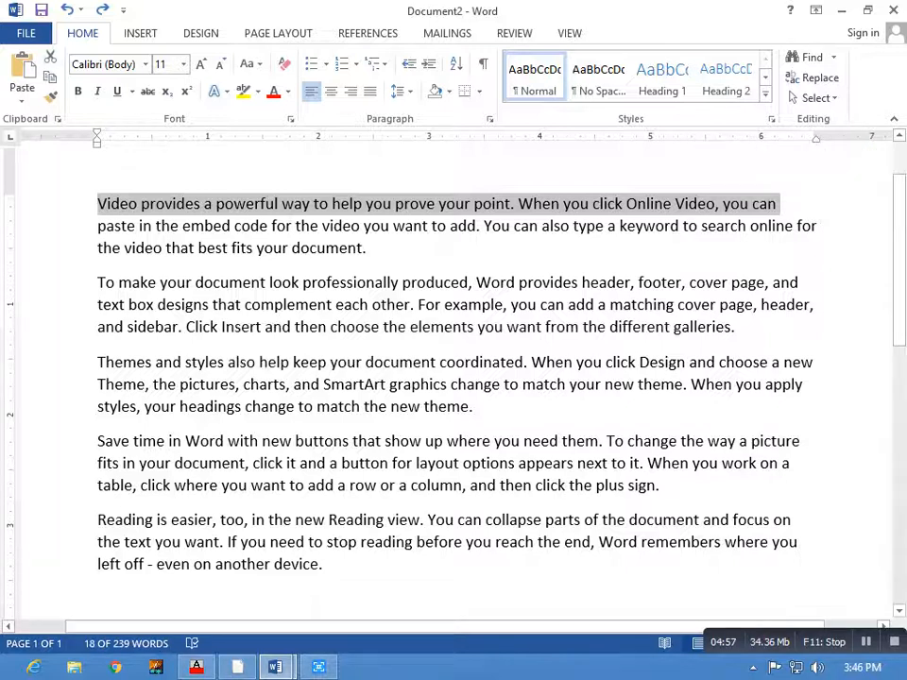
click(298, 327)
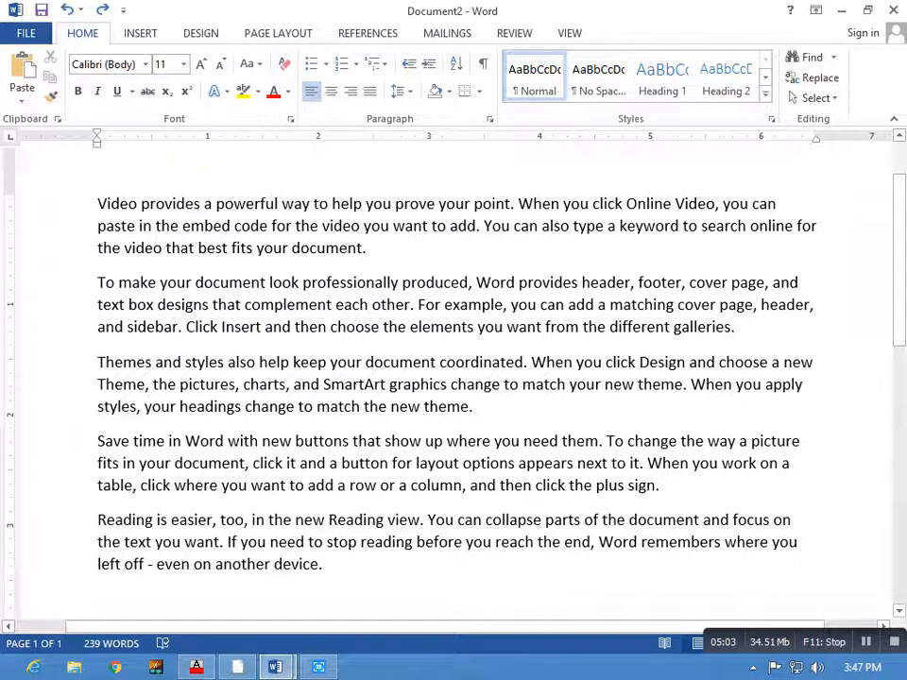
Step: Select the non-adjacent words "provides", "prove", "Online" and "want" together in the first paragraph
click(155, 204)
key(F8)
key(F8)
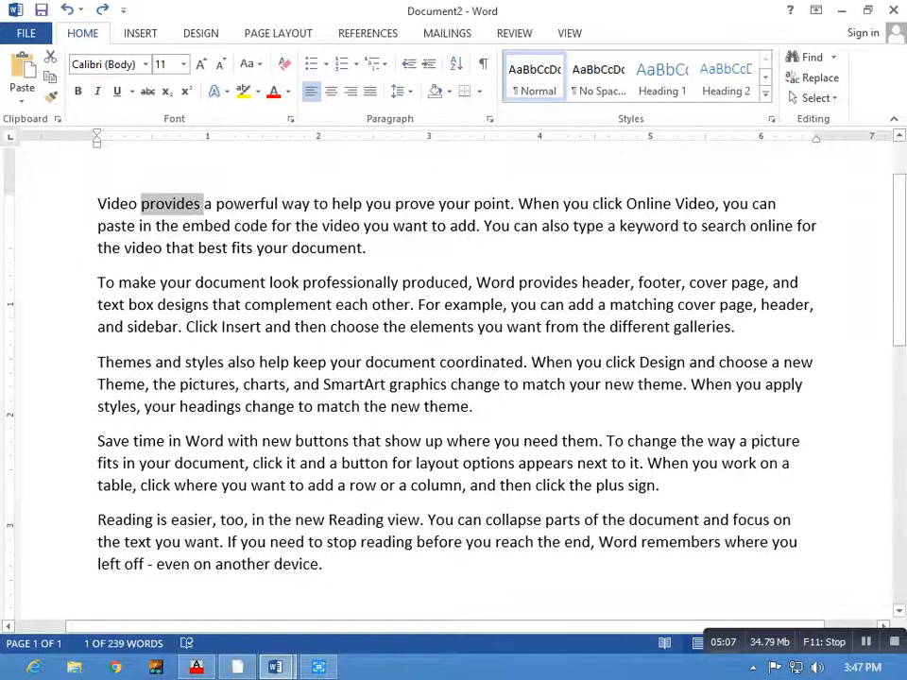
ctrl+double_click(415, 204)
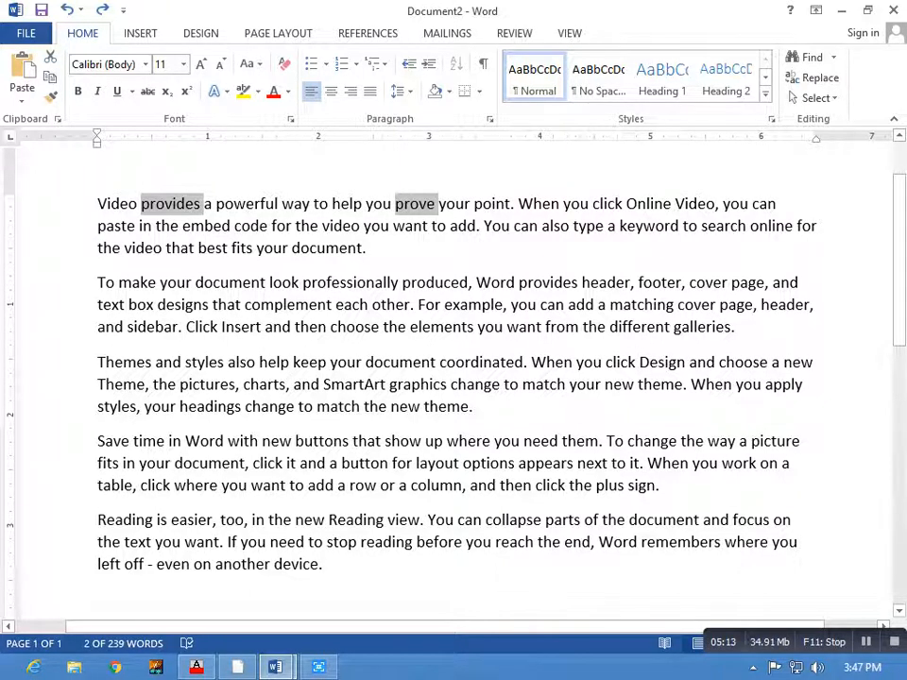
ctrl+double_click(648, 204)
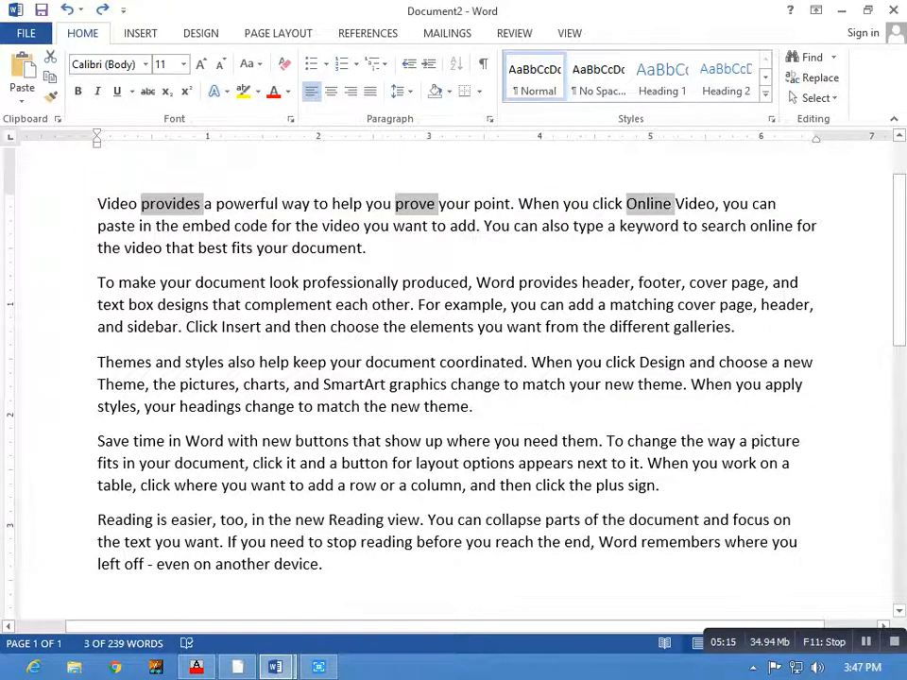
ctrl+double_click(411, 225)
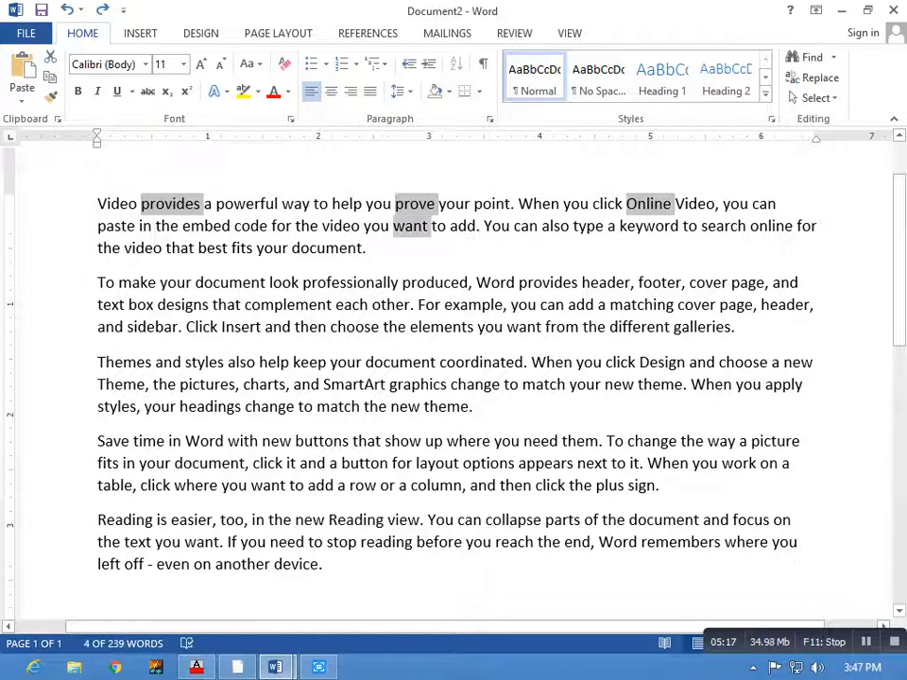
Step: Add the words "code", "paste" and "document" in the first paragraph to the existing multi-word selection
ctrl+double_click(250, 226)
ctrl+double_click(116, 226)
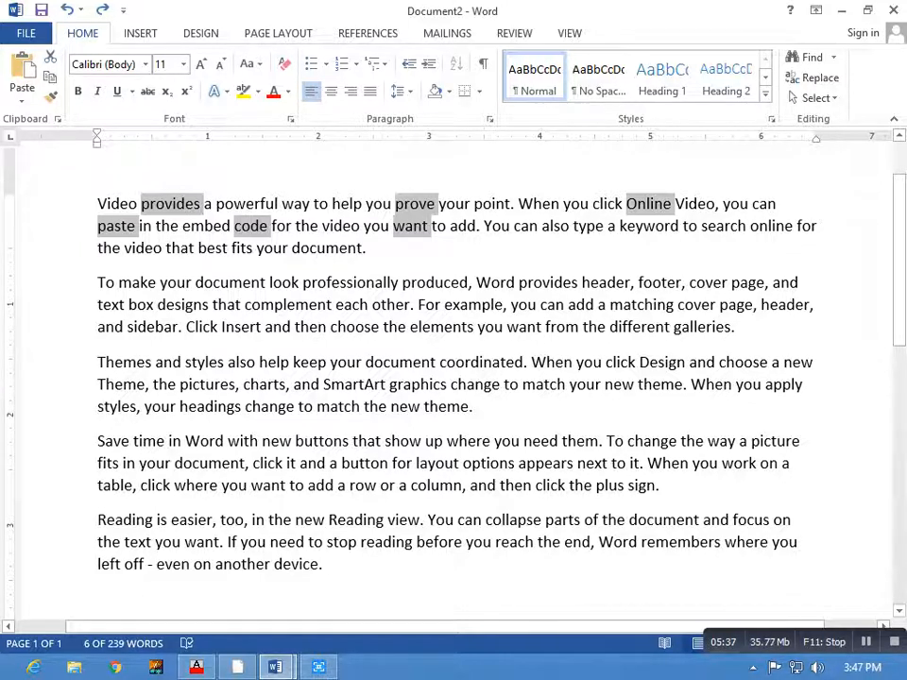
ctrl+double_click(326, 247)
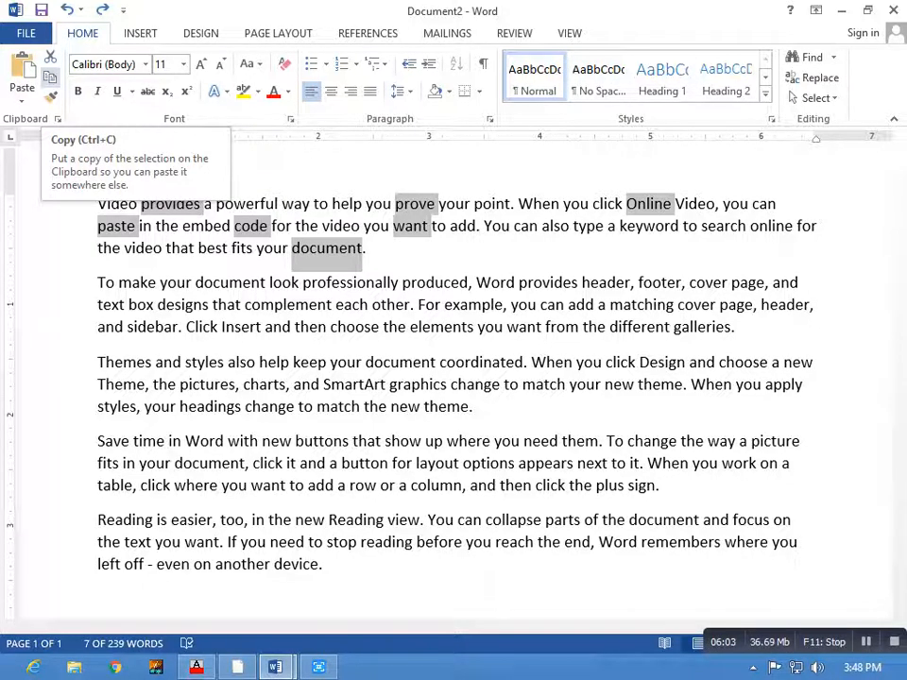
Step: Paste a copy of the seven selected words below the last paragraph at the end of the document
click(323, 565)
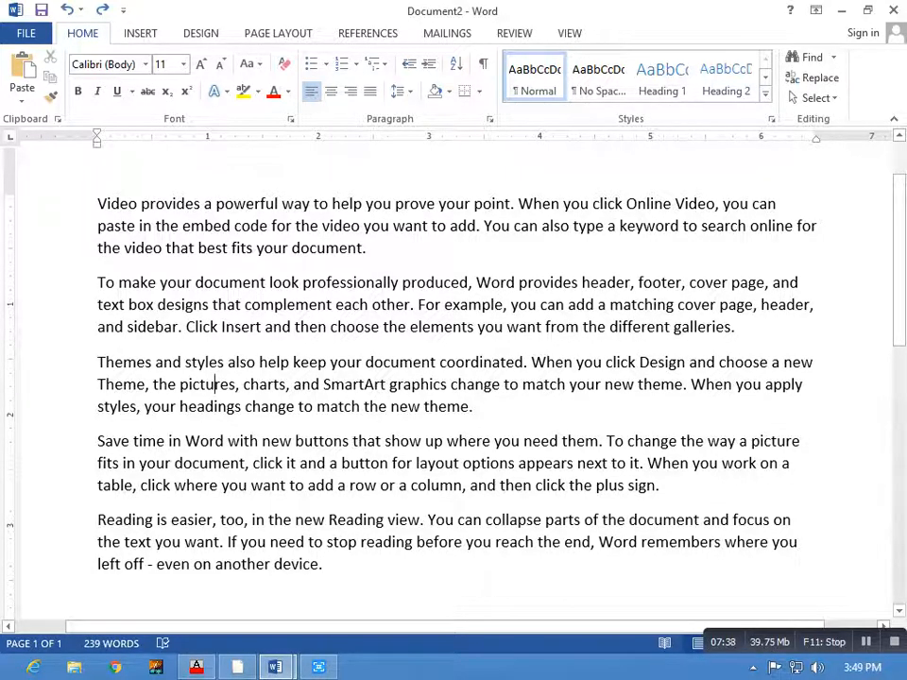
key(ctrl+End)
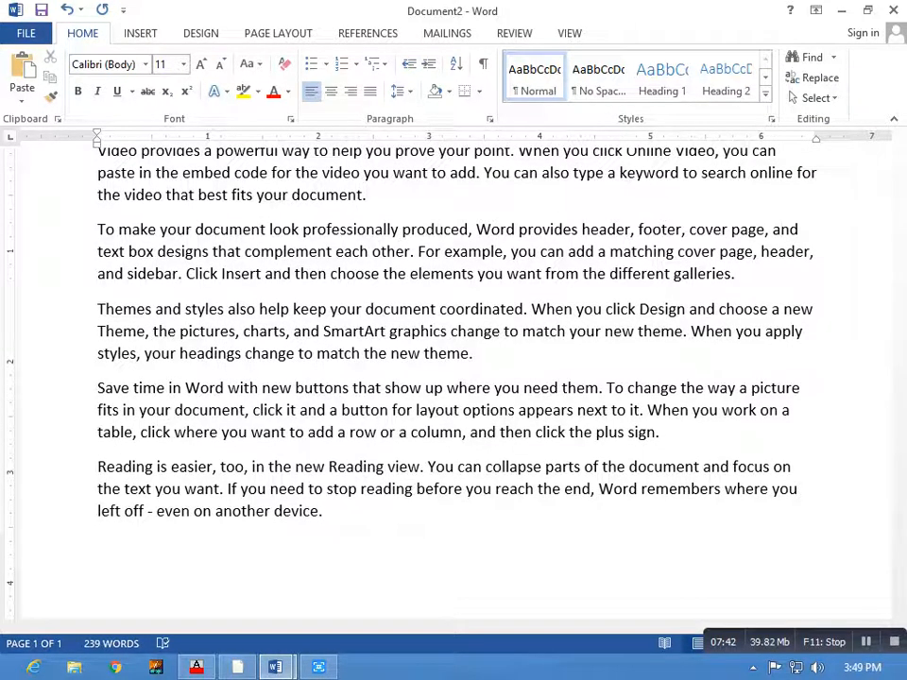
click(22, 74)
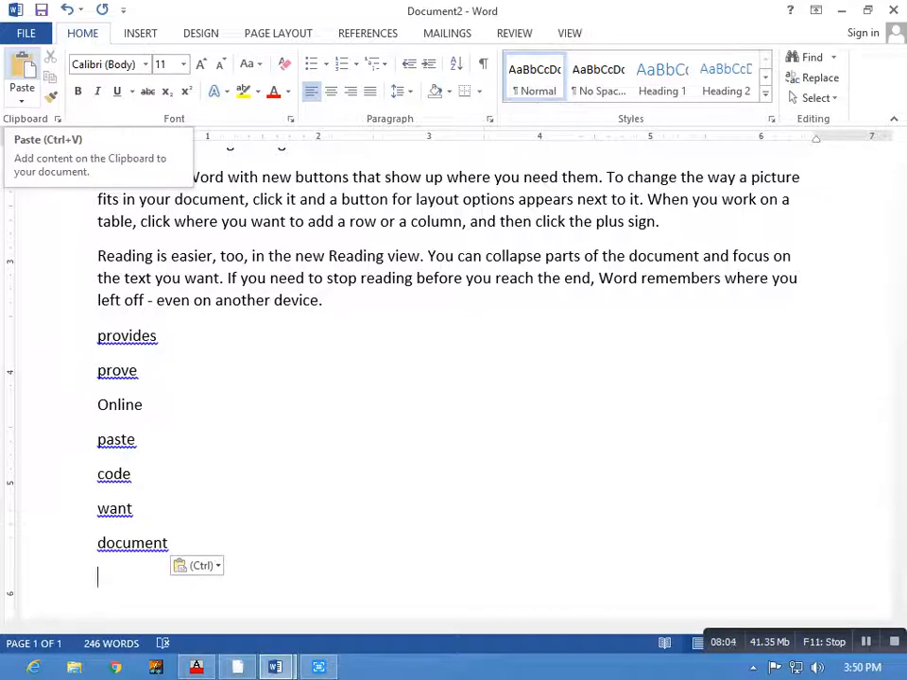
Step: Paste the copied seven-word list nine more times at the end of the document
click(22, 76)
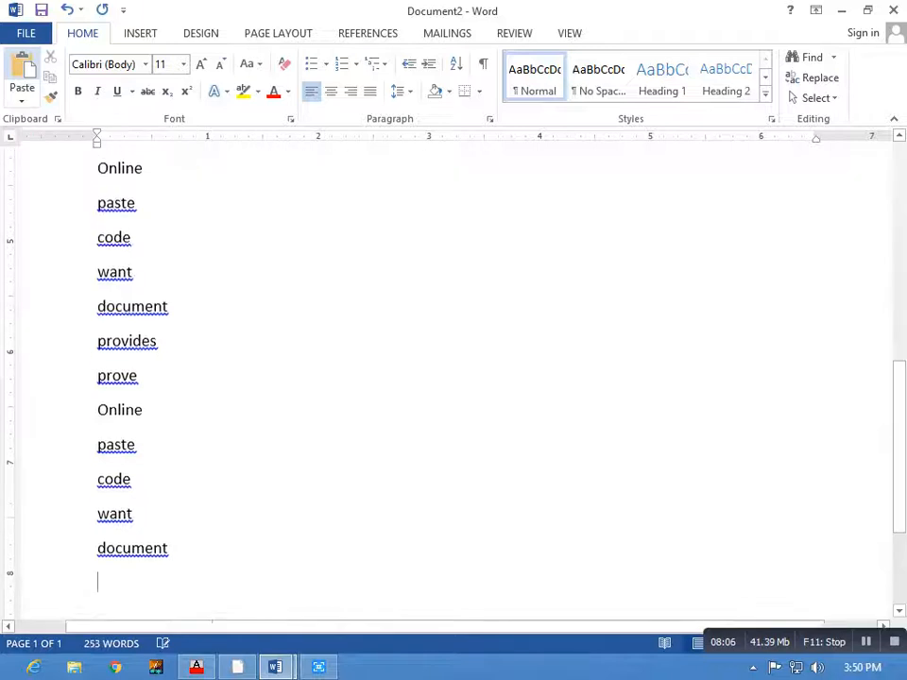
click(22, 75)
click(22, 75)
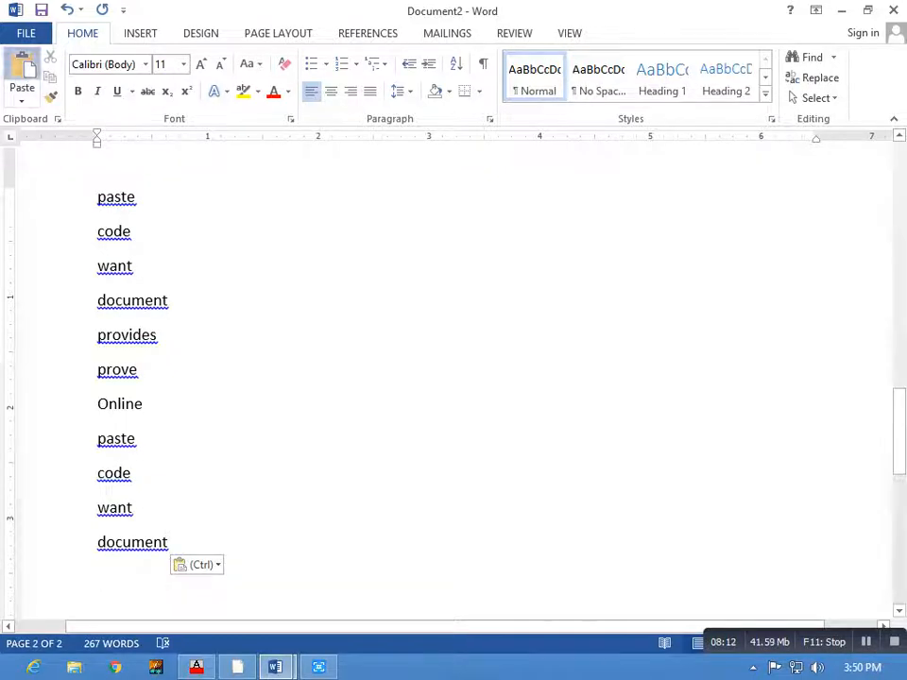
text(provides prove Online paste code want document)
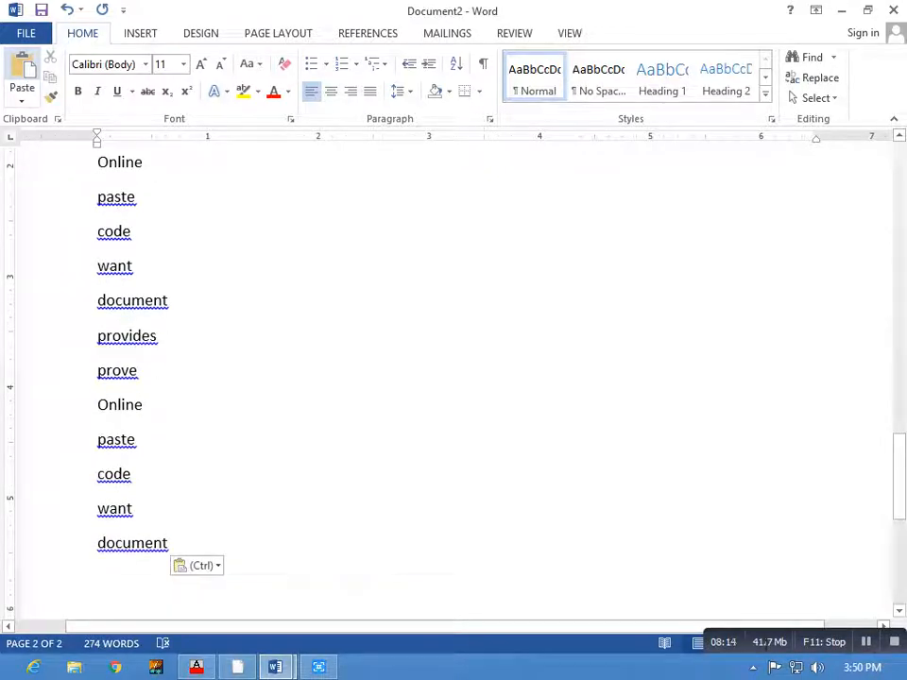
text(provides prove Online paste code want document)
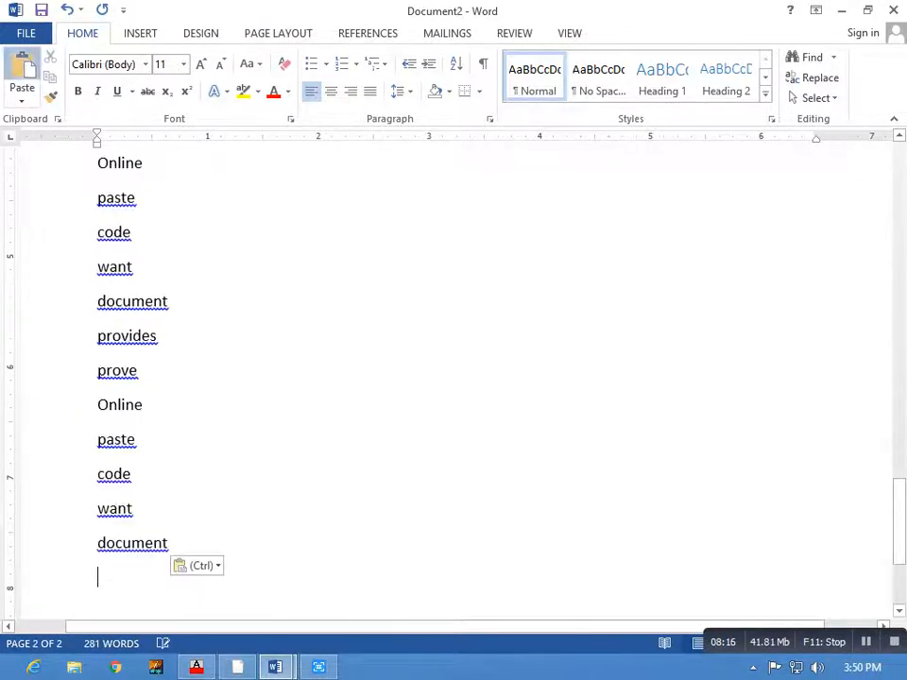
text(provides prove Online paste code want document)
text(provides prove Online paste code want document)
text(provides prove Online paste code want document)
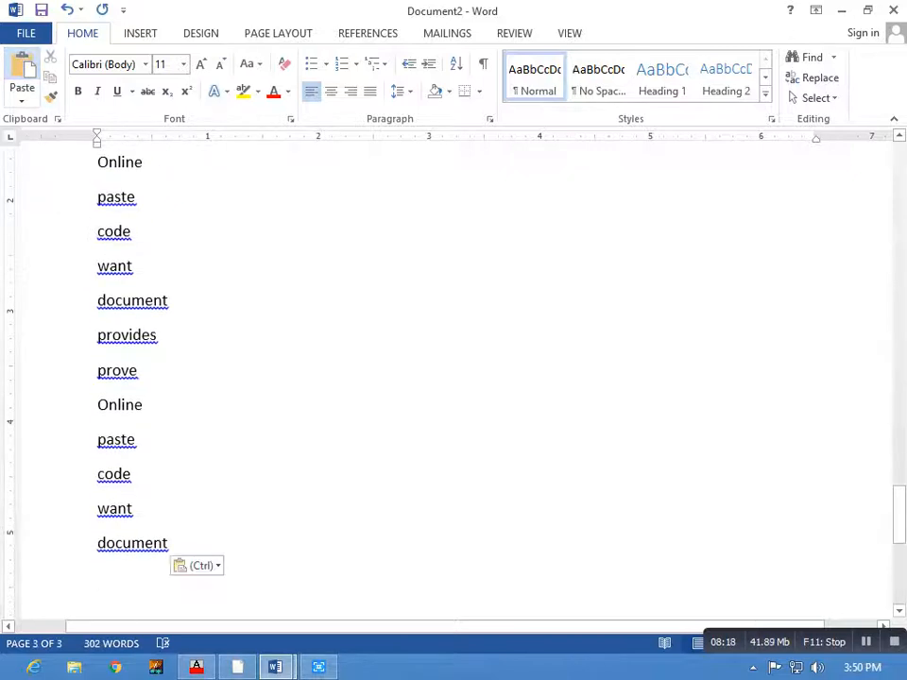
text(provides prove Online paste code want document)
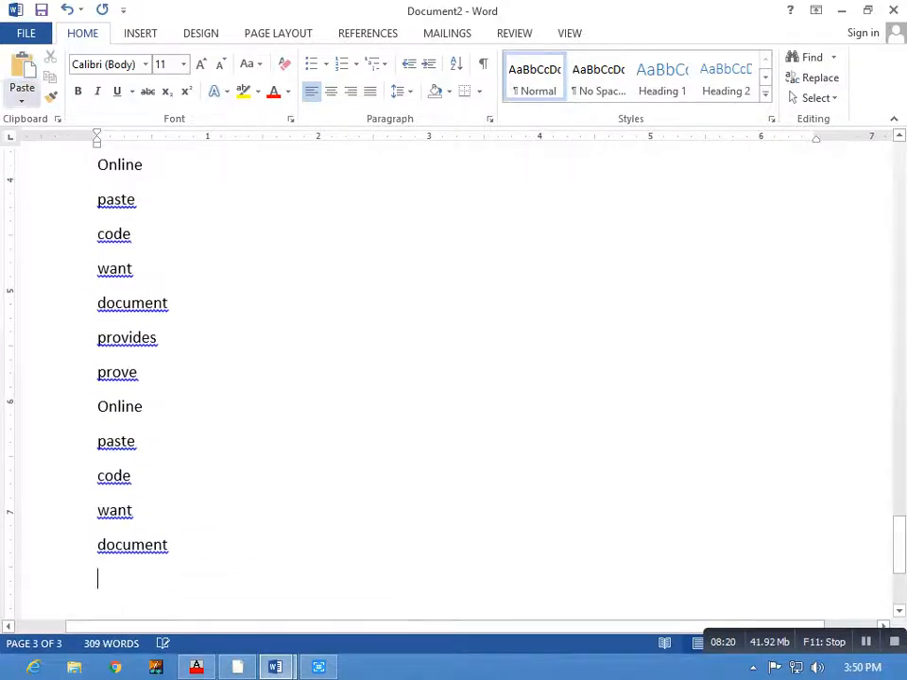
Step: Delete the repeated copies of the word list, keeping only the first list from "provides" to "document"
drag(168, 543, 99, 467)
key(Delete)
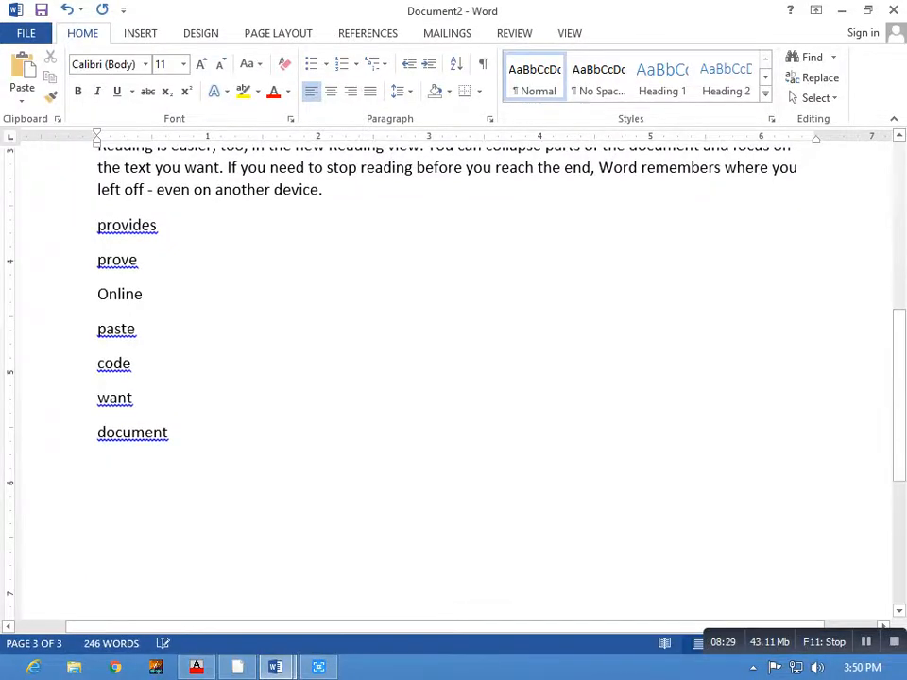
Step: Copy the first two lines of the opening paragraph and paste them below the word list at the document's end
scroll(454, 378, up, 8)
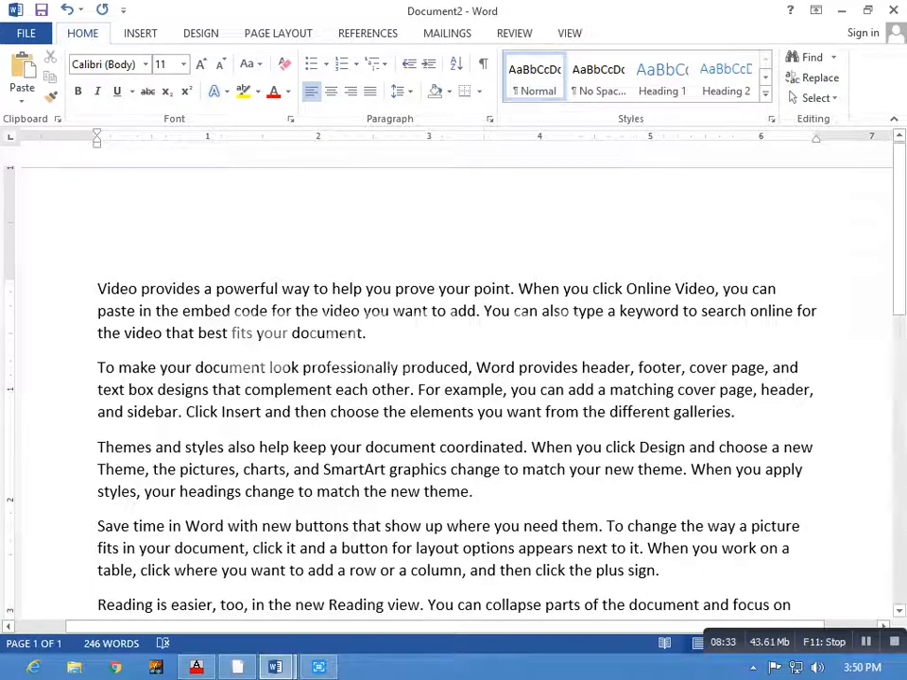
drag(98, 289, 818, 311)
key(ctrl+c)
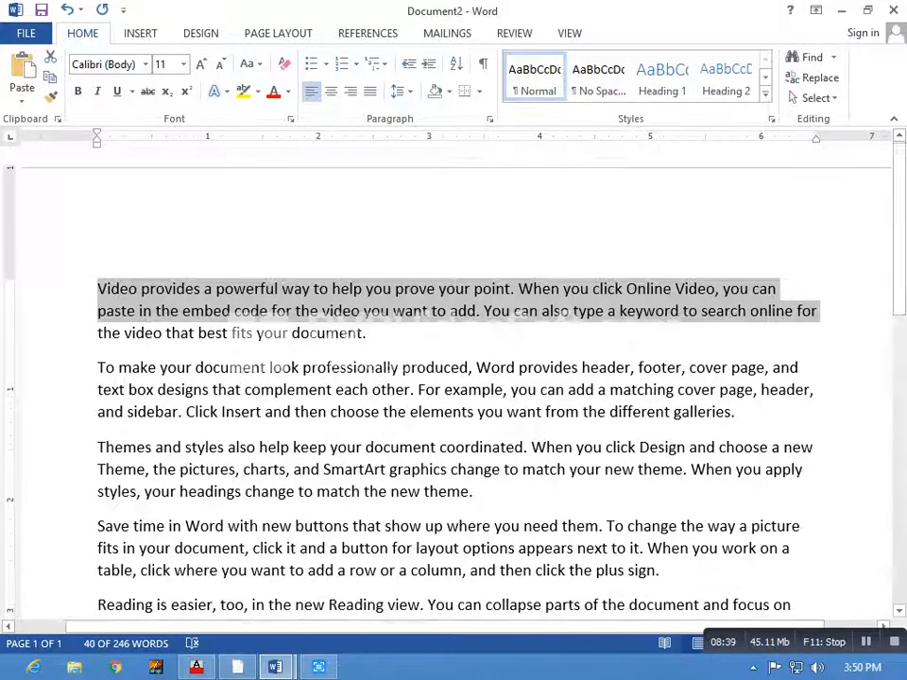
key(ctrl+End)
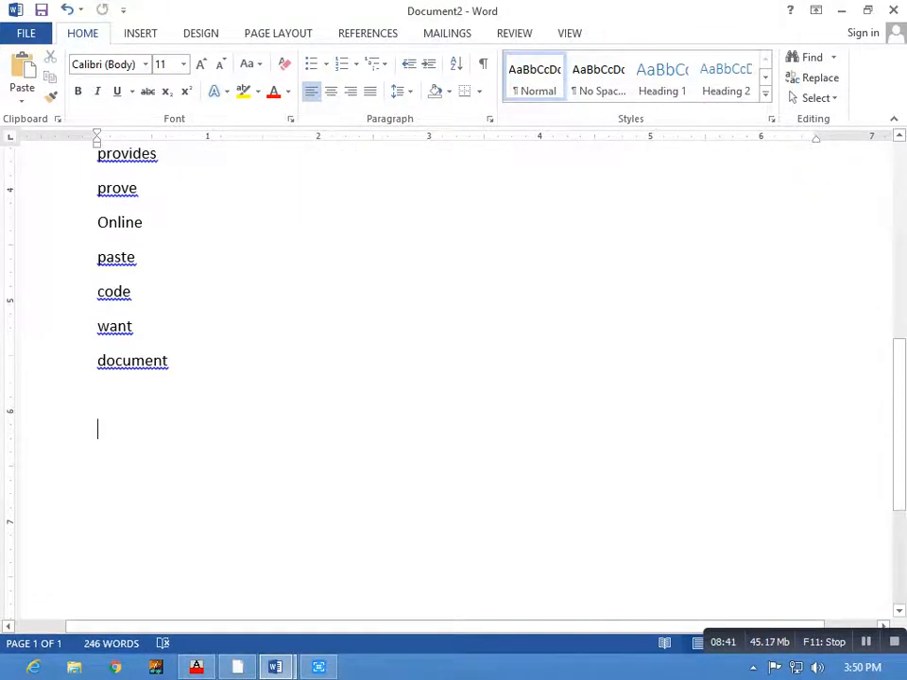
key(ctrl+v)
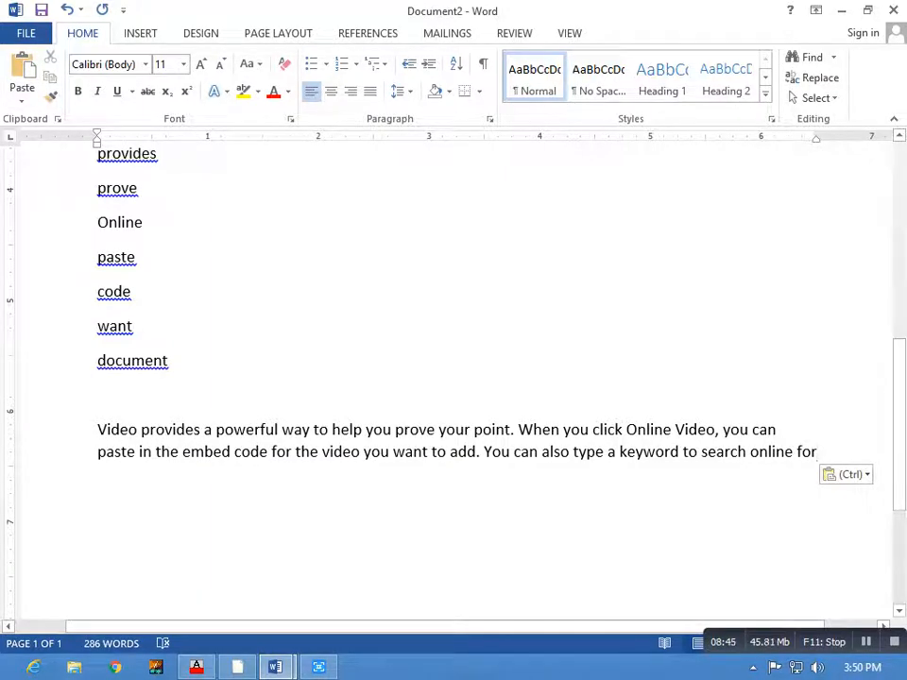
Step: Paste the copied two lines 26 more times, starting in a new paragraph below the first pasted copy
key(Return)
key(ctrl+v)
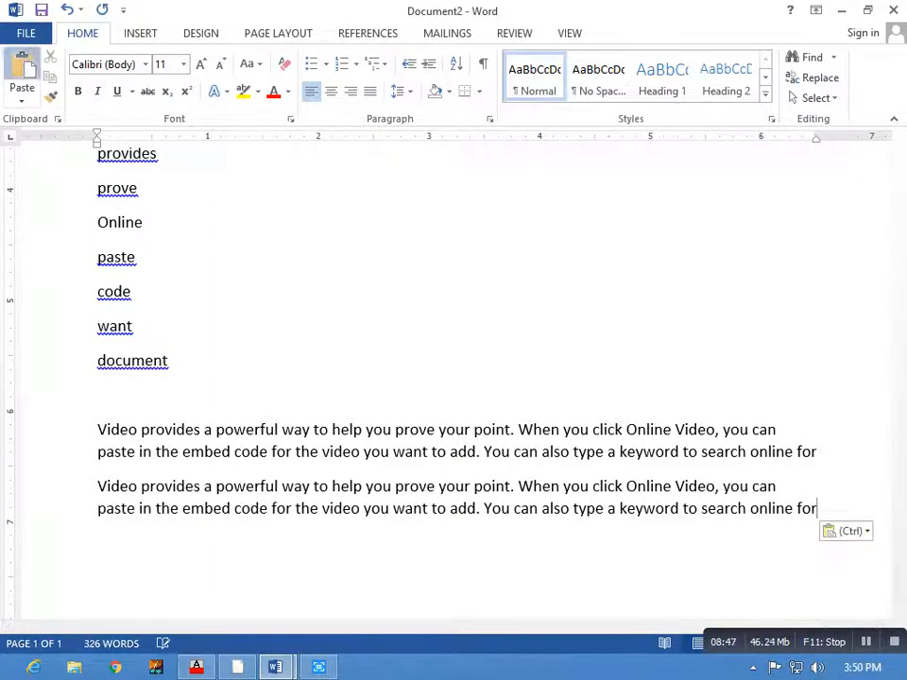
key(ctrl+v)
key(ctrl+v)
key(ctrl+v)
key(ctrl+v)
key(ctrl+v)
key(ctrl+v)
key(ctrl+v)
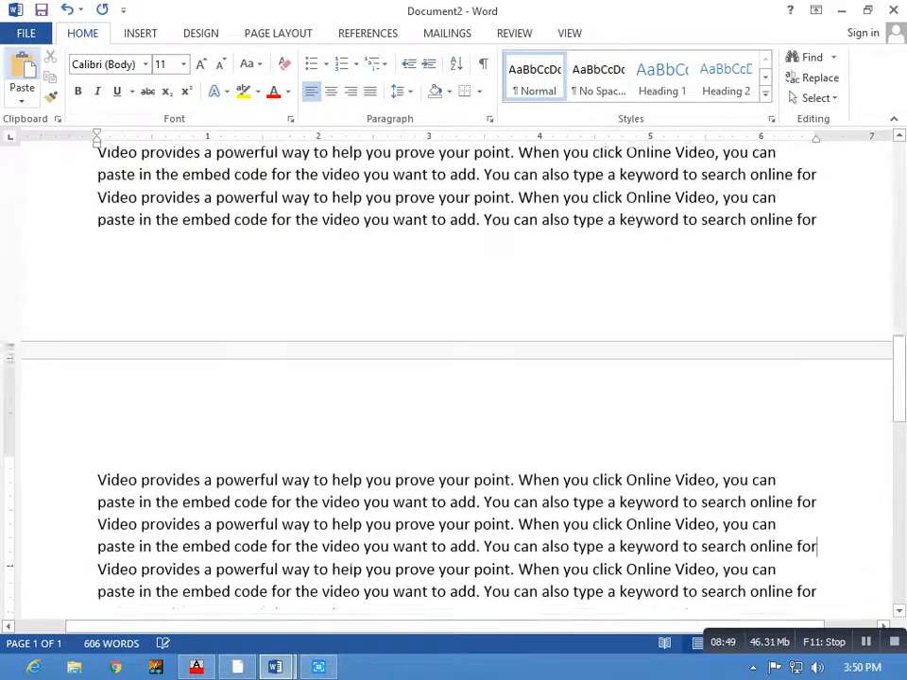
key(ctrl+v)
key(ctrl+v)
key(ctrl+v)
key(ctrl+v)
key(ctrl+v)
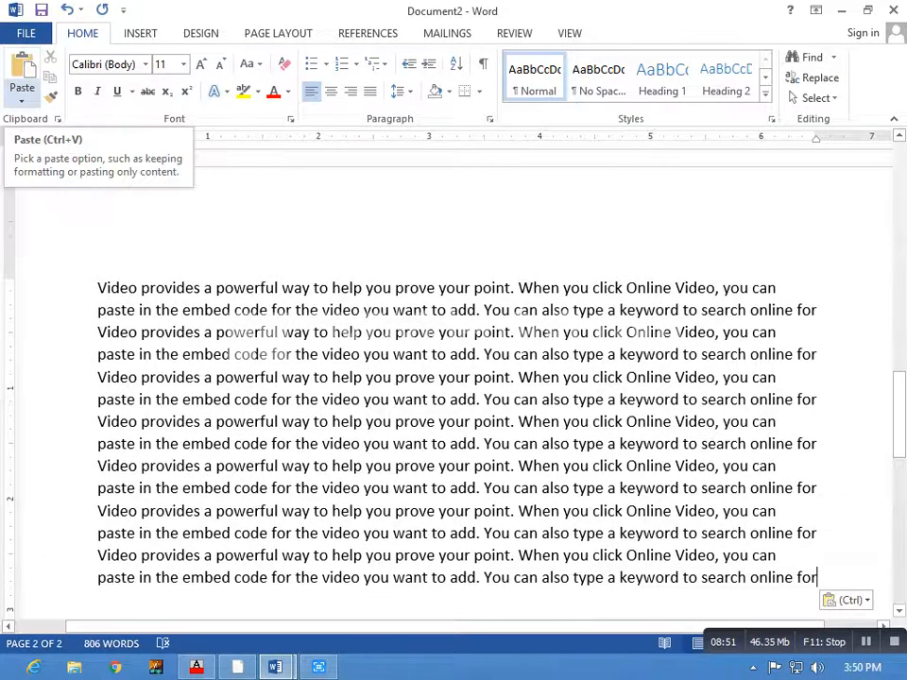
key(ctrl+v)
key(ctrl+v)
key(ctrl+v)
key(ctrl+v)
key(ctrl+v)
key(ctrl+v)
key(ctrl+v)
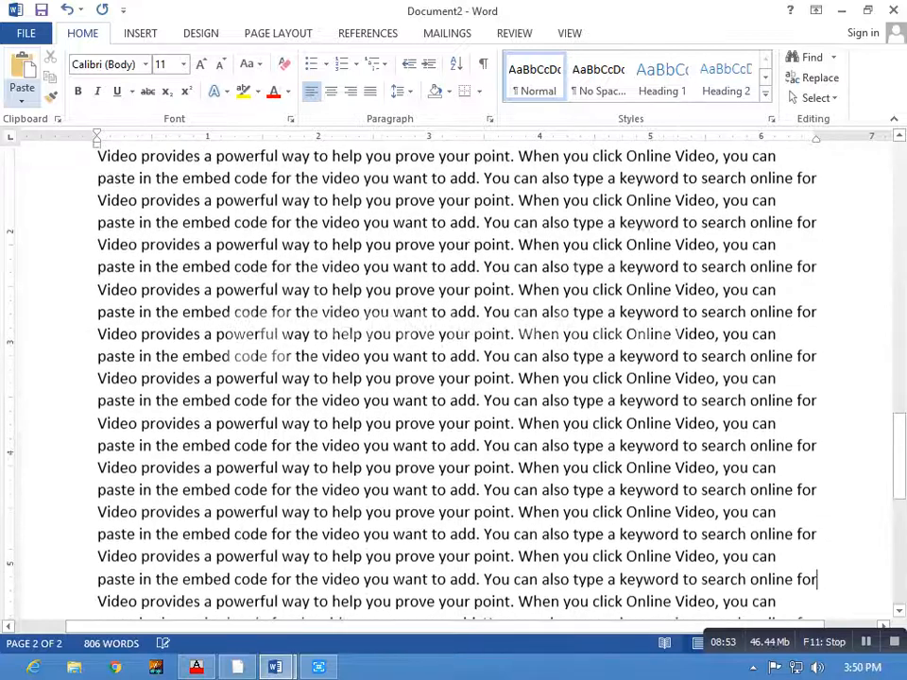
key(ctrl+v)
key(ctrl+v)
key(ctrl+v)
key(ctrl+v)
key(ctrl+v)
key(ctrl+v)
key(ctrl+v)
key(ctrl+v)
key(ctrl+v)
key(ctrl+v)
key(ctrl+v)
key(ctrl+v)
key(ctrl+v)
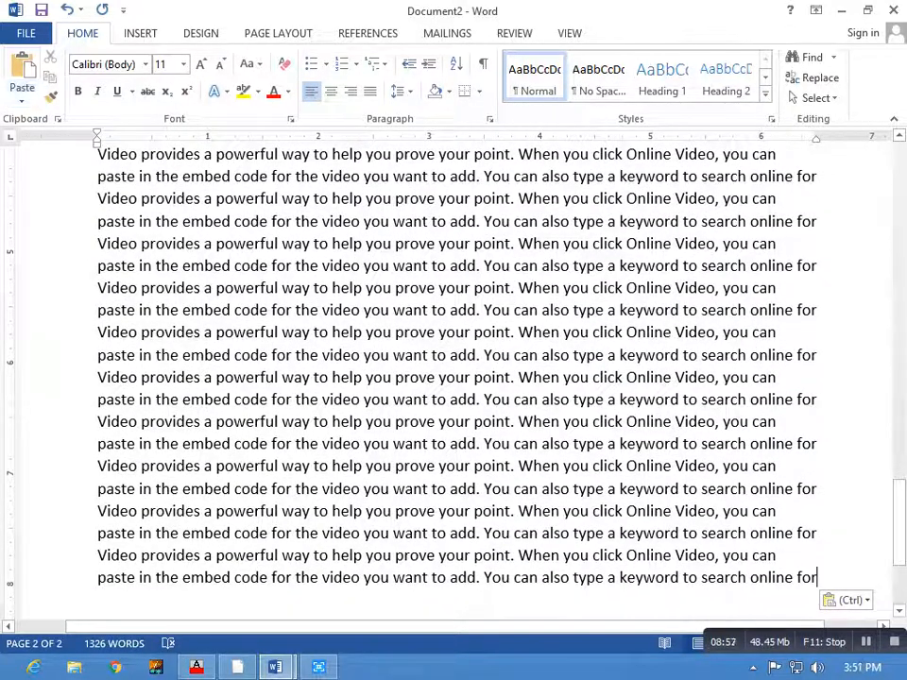
Step: Select all pasted copies of the two lines, from the document's end up to below the word list, and delete them
key(shift+Up)
key(shift+Up)
key(shift+Up)
key(shift+Up)
key(shift+Up)
key(shift+Up)
key(shift+Up)
key(shift+Up)
key(shift+Up)
key(shift+Up)
key(shift+Up)
key(shift+Up)
key(shift+Up)
key(shift+Up)
key(shift+Up)
key(shift+Up)
key(shift+Up)
key(shift+Up)
key(shift+Up)
key(shift+Up)
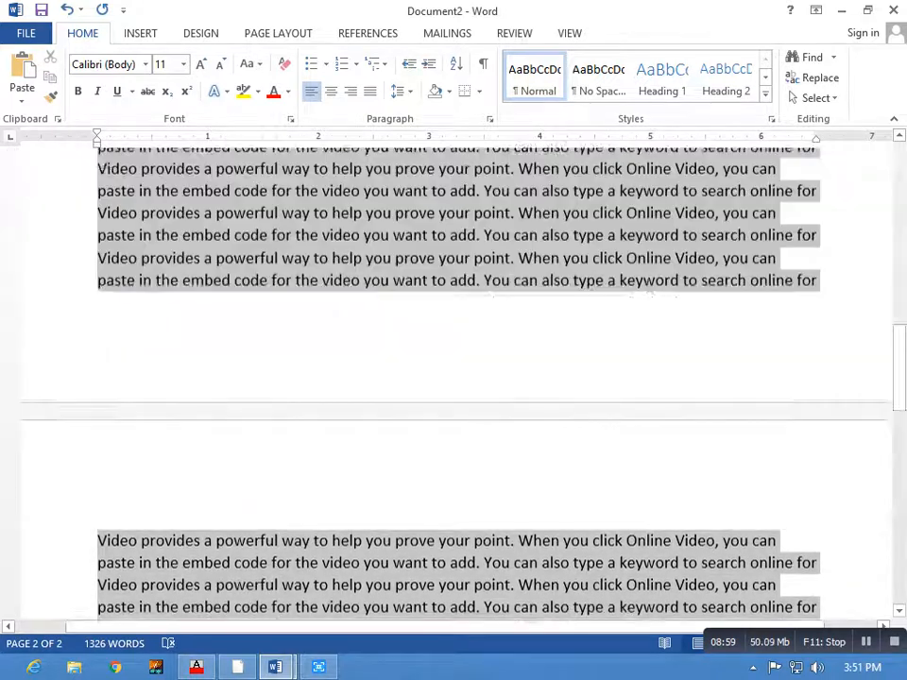
key(shift+Up)
key(shift+Up)
key(shift+Up)
key(shift+Up)
key(shift+Up)
key(shift+Up)
key(shift+Up)
key(shift+Up)
key(shift+Up)
key(shift+Up)
key(shift+Up)
key(shift+Up)
key(shift+Up)
key(shift+Up)
key(shift+Up)
key(shift+Up)
key(shift+Up)
key(shift+Up)
key(shift+Up)
key(shift+Up)
key(shift+Down)
key(shift+Down)
key(shift+Down)
key(shift+Down)
key(shift+Down)
key(shift+Down)
key(shift+Down)
key(shift+Down)
key(shift+Down)
key(shift+Down)
key(shift+Down)
key(shift+Down)
key(shift+Down)
key(shift+Down)
key(shift+Down)
key(shift+Down)
key(shift+Down)
key(shift+Down)
key(shift+Down)
key(shift+Down)
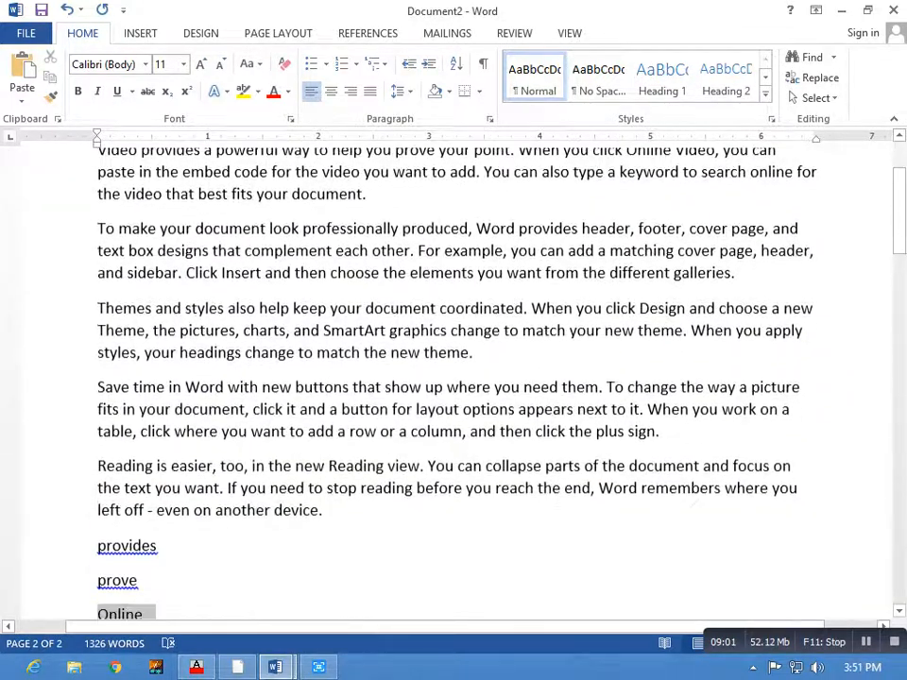
key(shift+Down)
key(shift+Down)
key(shift+Down)
key(shift+Down)
key(shift+Down)
key(shift+Down)
key(shift+Down)
key(shift+Down)
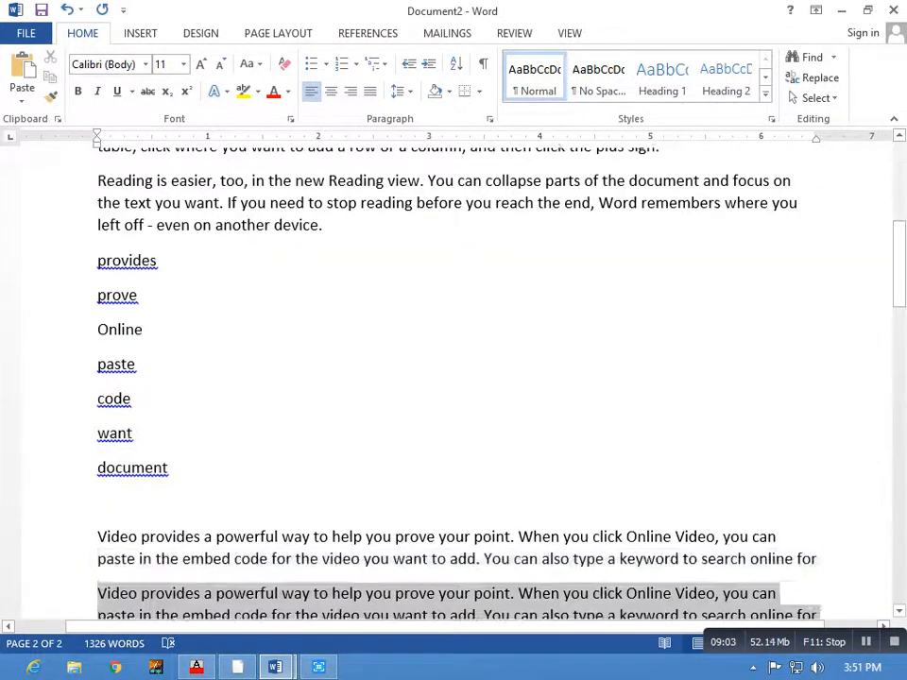
key(shift+Up)
key(shift+Up)
key(Delete)
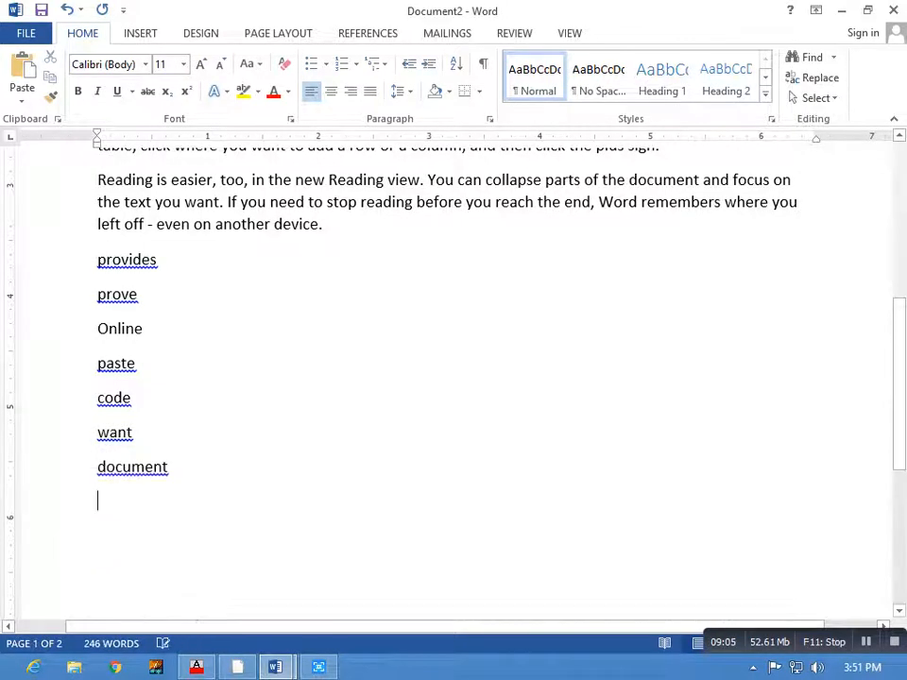
Step: Delete the seven-word list from "provides" to "document" below the last paragraph
scroll(454, 378, up, 6)
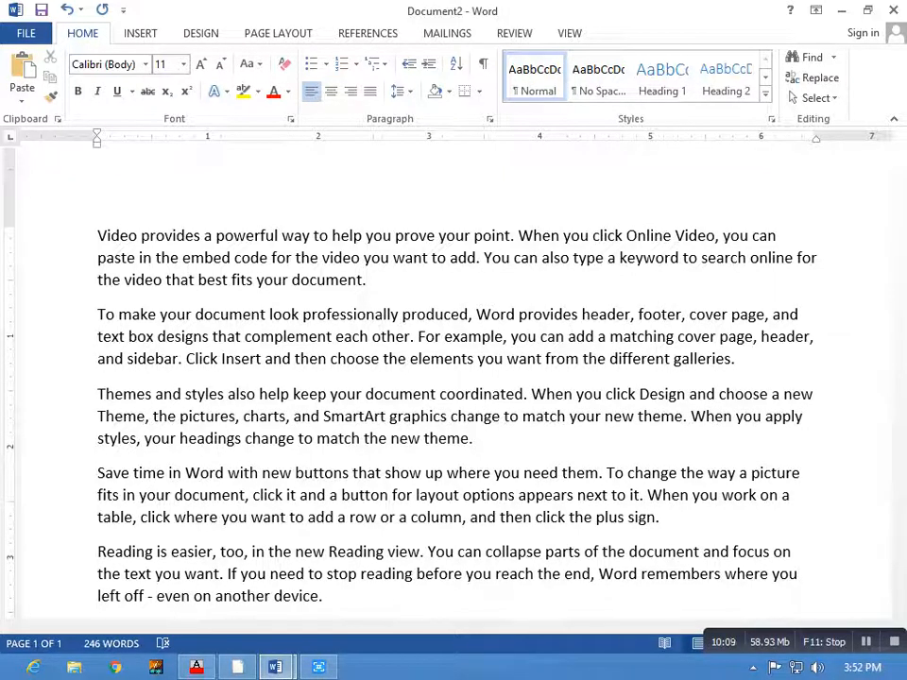
click(308, 495)
scroll(454, 378, down, 4)
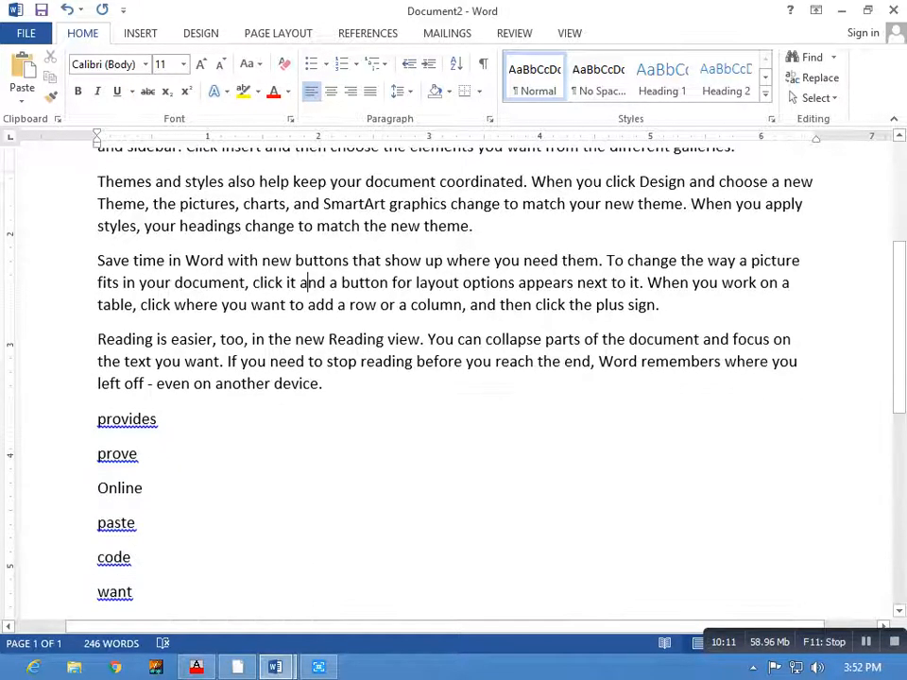
scroll(454, 378, up, 1)
scroll(453, 378, down, 3)
mouse_move(172, 521)
mouse_down()
mouse_move(102, 451)
mouse_move(96, 279)
mouse_move(151, 352)
mouse_move(170, 522)
mouse_up()
click(126, 382)
key(Delete)
scroll(454, 378, up, 3)
scroll(453, 378, up, 3)
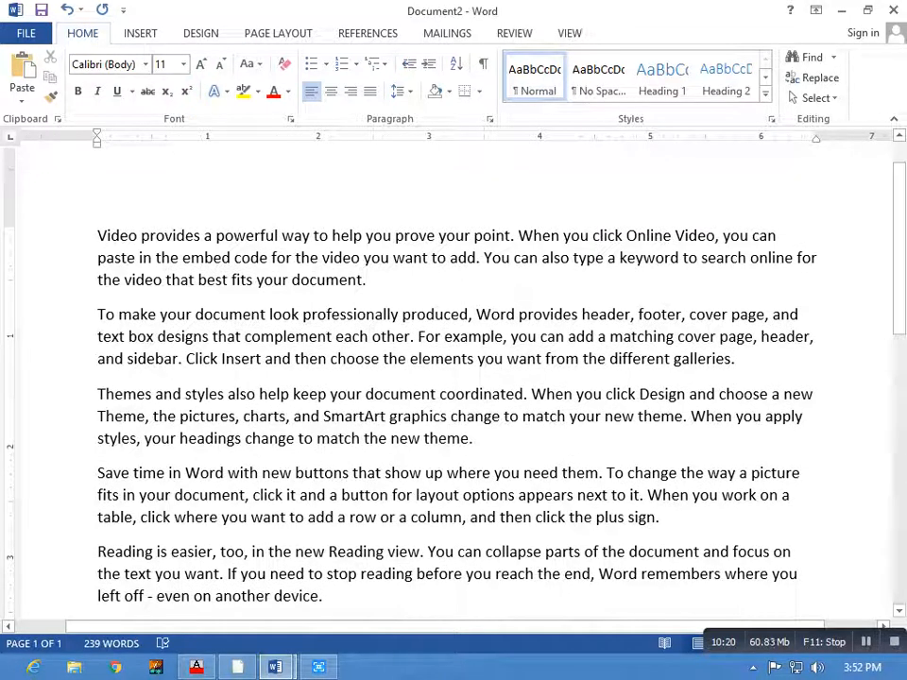
Step: Copy the word "powerful" from the first line and paste it four times in a row below the last paragraph
double_click(245, 235)
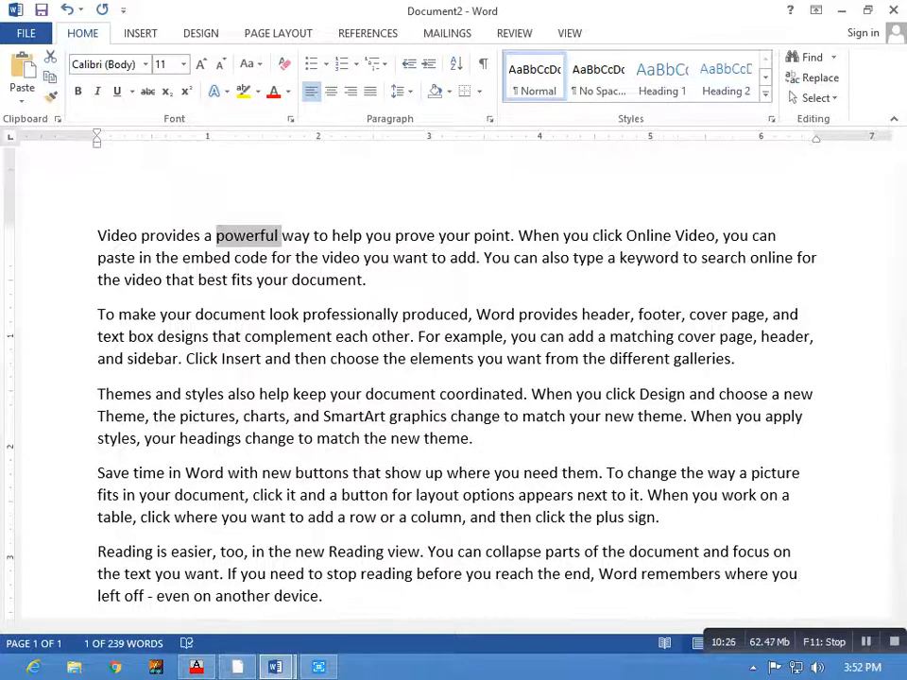
key(ctrl+End)
key(ctrl+v)
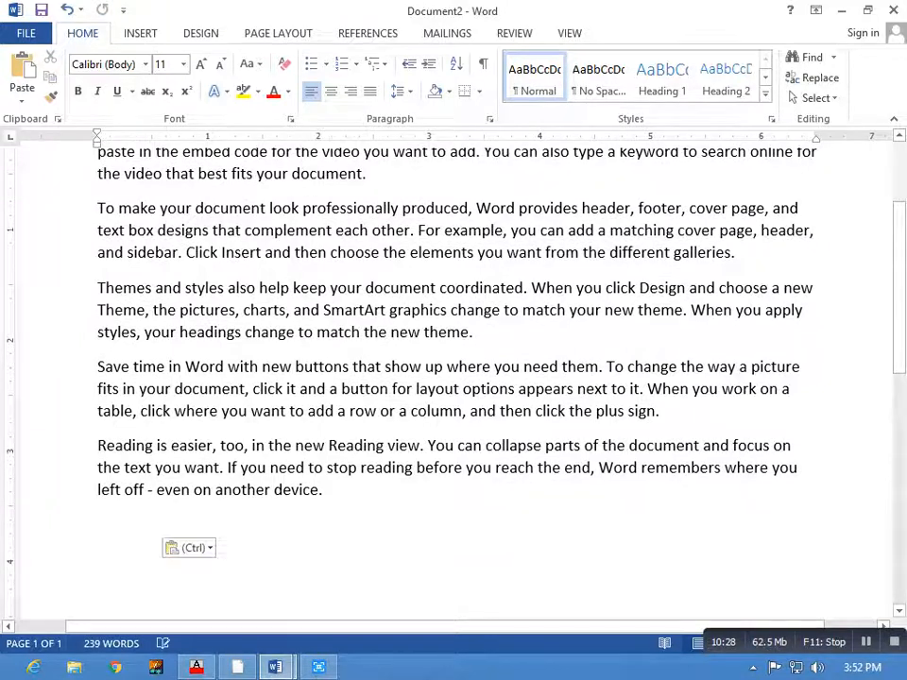
key(ctrl+v)
key(ctrl+v)
key(ctrl+v)
key(ctrl+v)
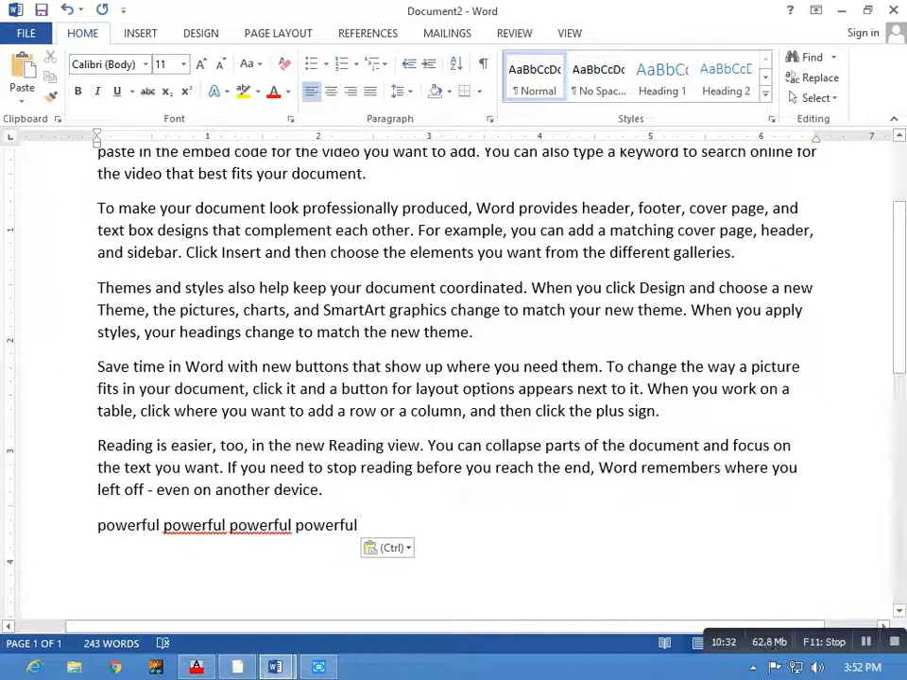
Step: Copy the word "headings" from the third paragraph and paste it twice after the last "powerful" at the document's end
double_click(209, 332)
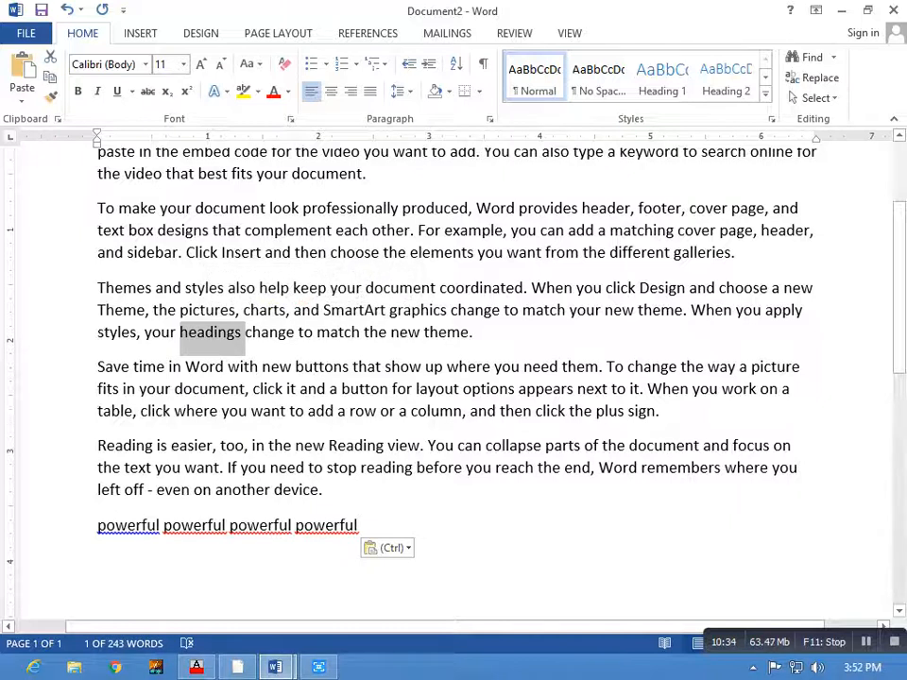
key(ctrl+c)
click(361, 525)
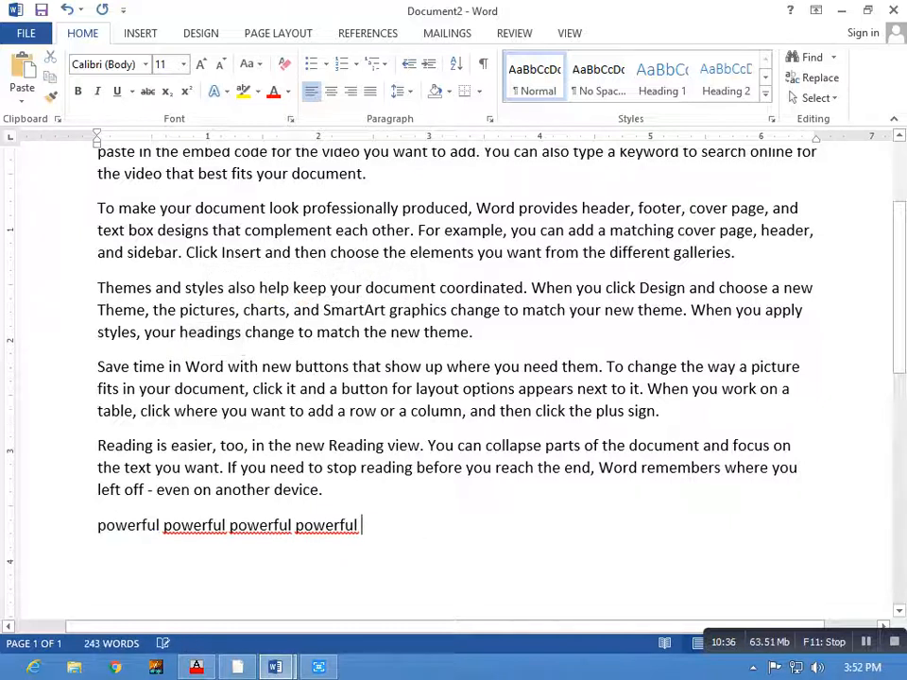
key(ctrl+v)
key(ctrl+v)
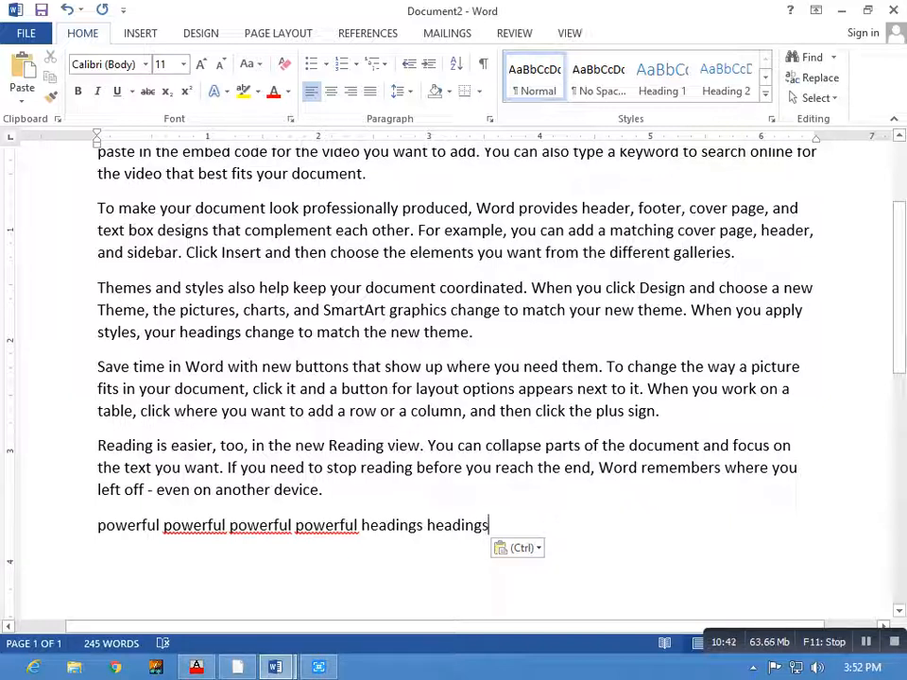
scroll(453, 369, up, 1)
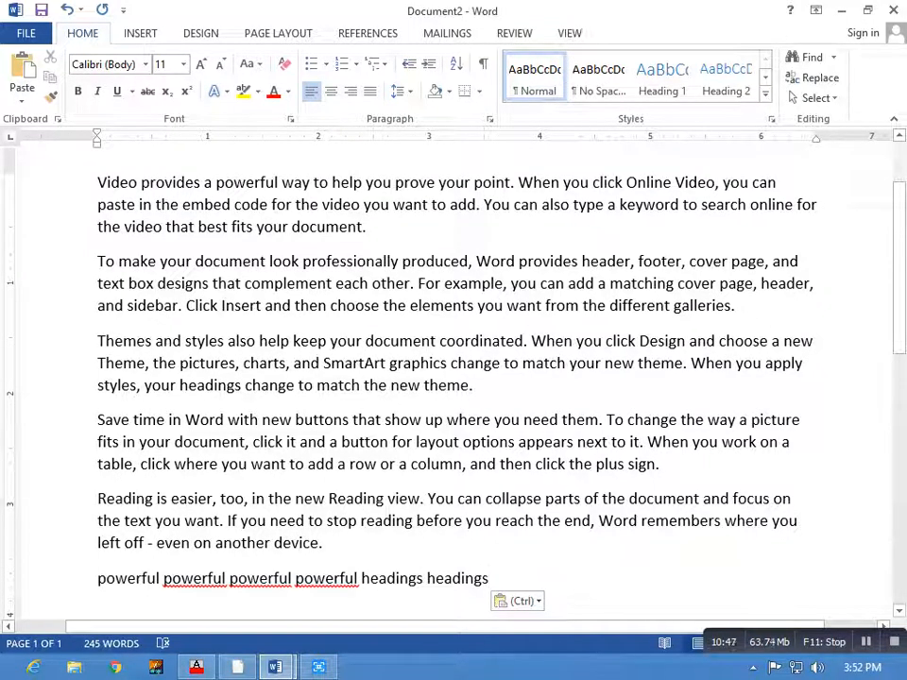
Step: Paste the copied word "headings" four more times at the document's end
key(ctrl+v)
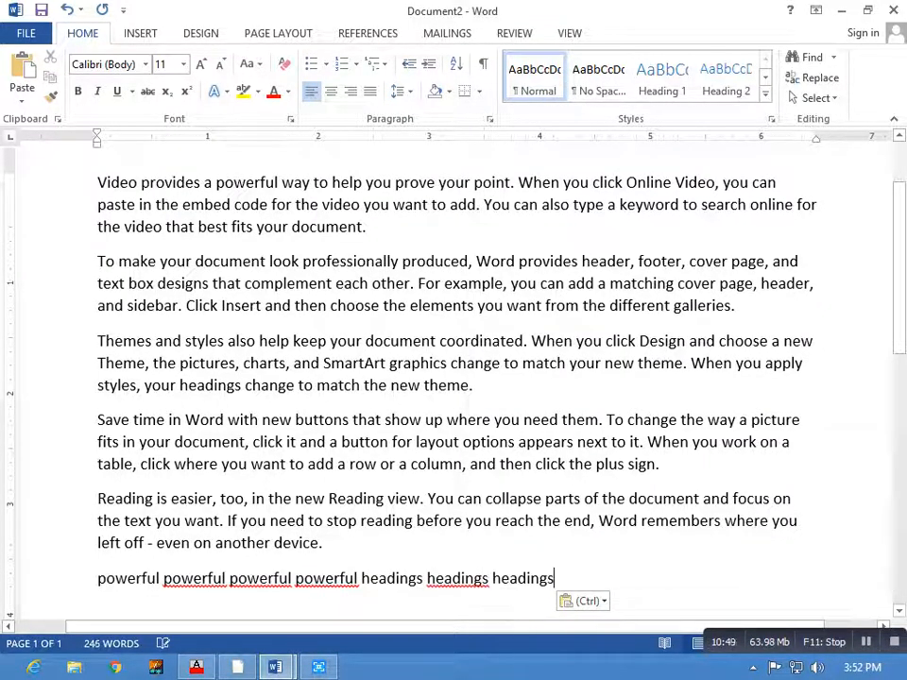
key(ctrl+v)
key(ctrl+v)
key(ctrl+v)
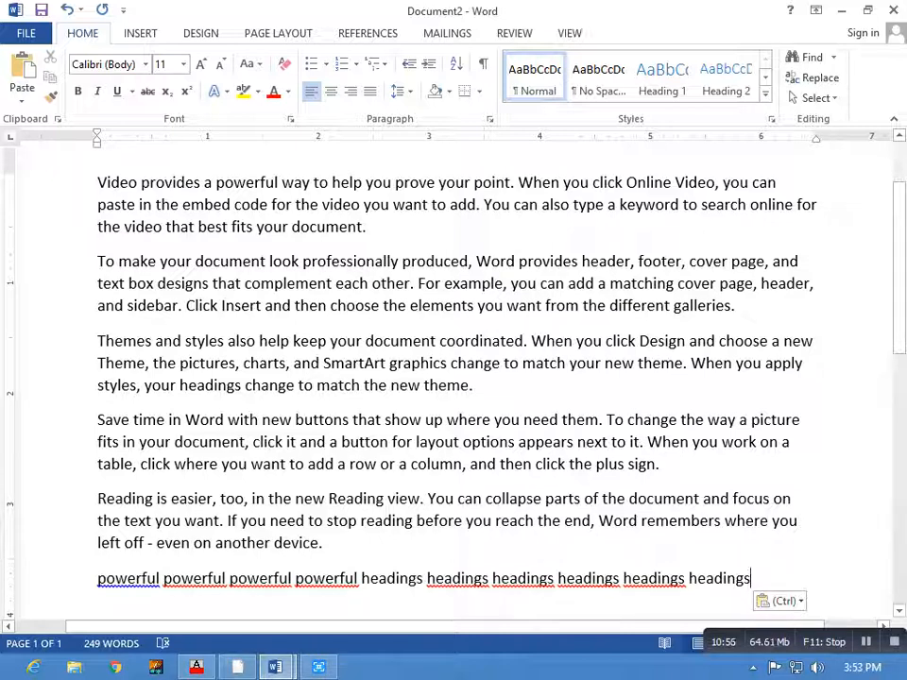
Step: Copy the word "prove" from the first line and paste it five times on a new line below the "powerful" and "headings" line
double_click(414, 184)
key(ctrl+c)
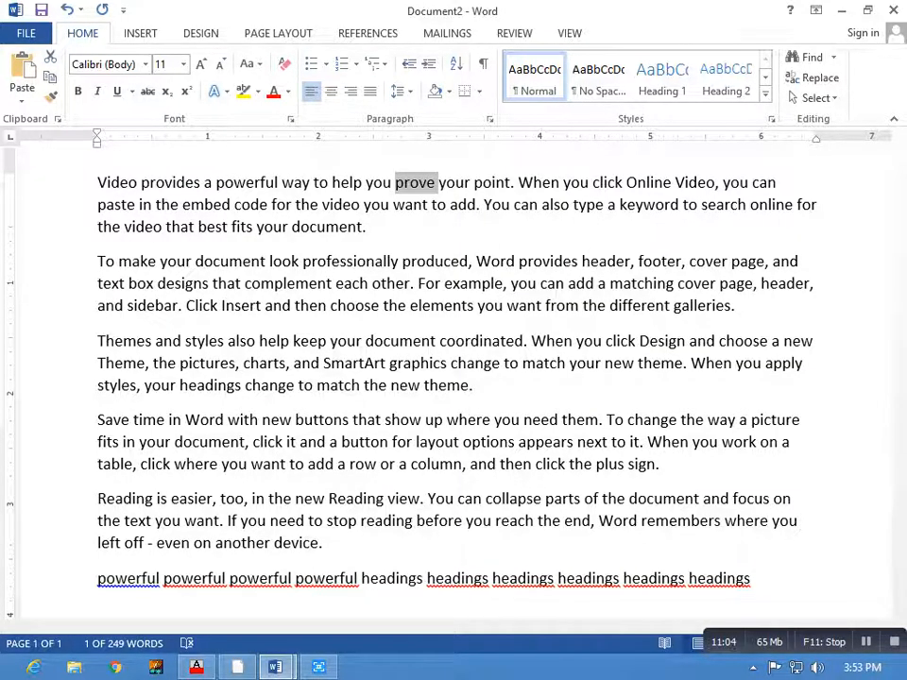
scroll(453, 378, down, 3)
scroll(454, 378, up, 3)
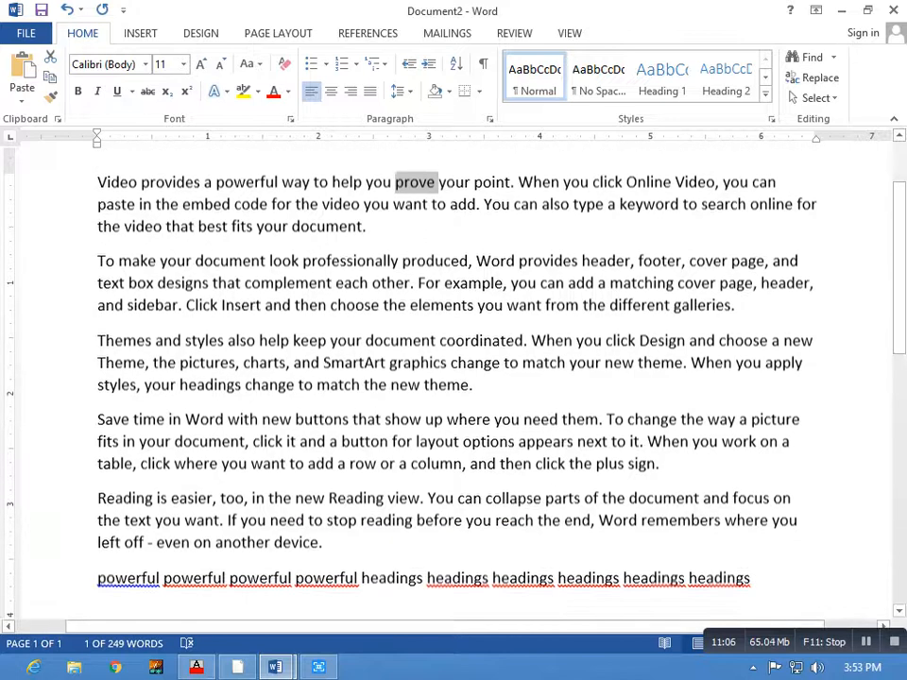
scroll(203, 471, down, 2)
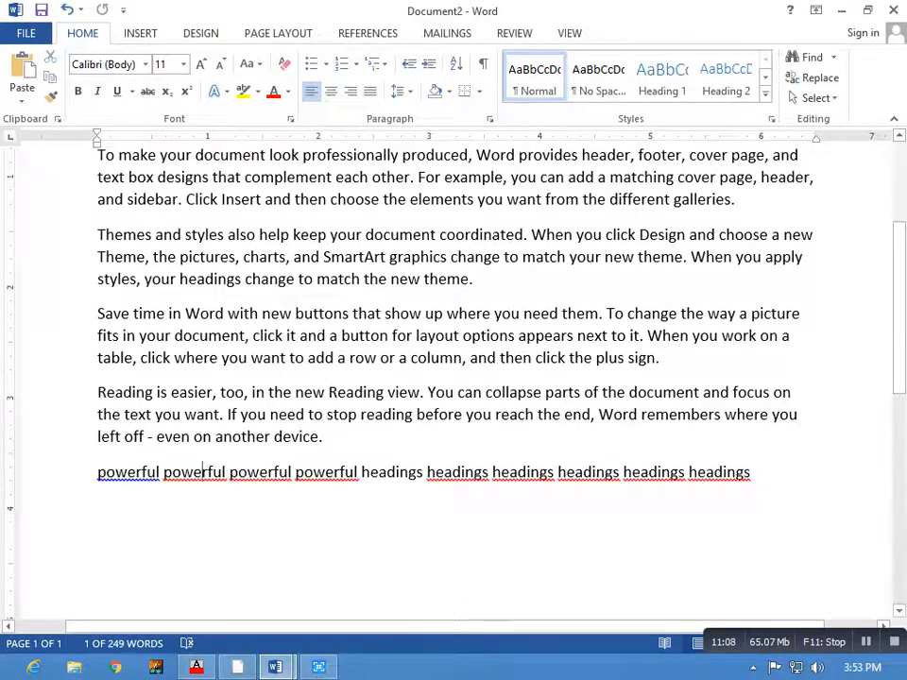
click(203, 472)
key(Return)
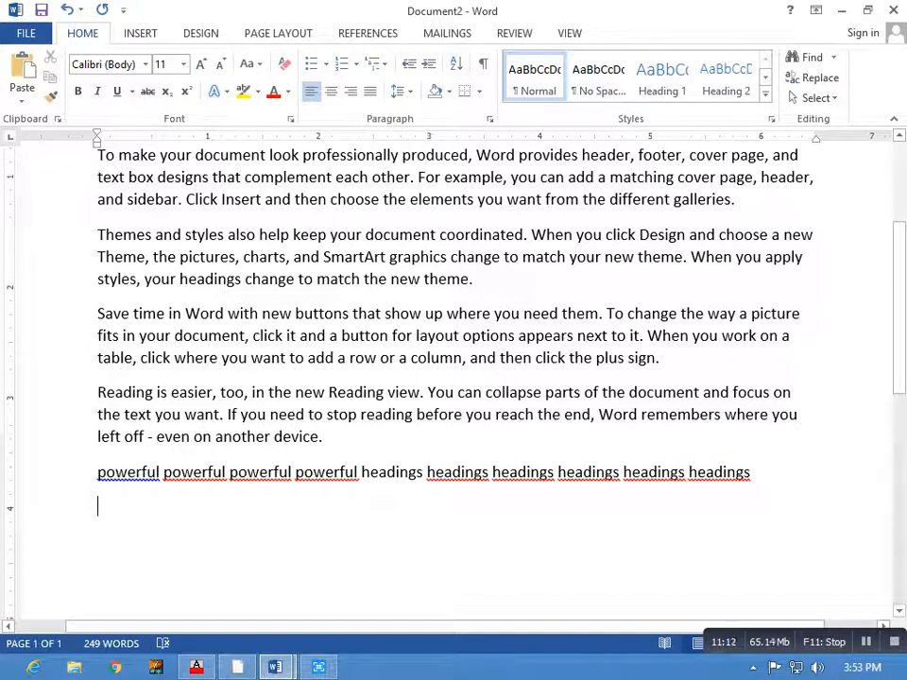
key(ctrl+v)
key(ctrl+v)
key(ctrl+v)
key(ctrl+v)
key(ctrl+v)
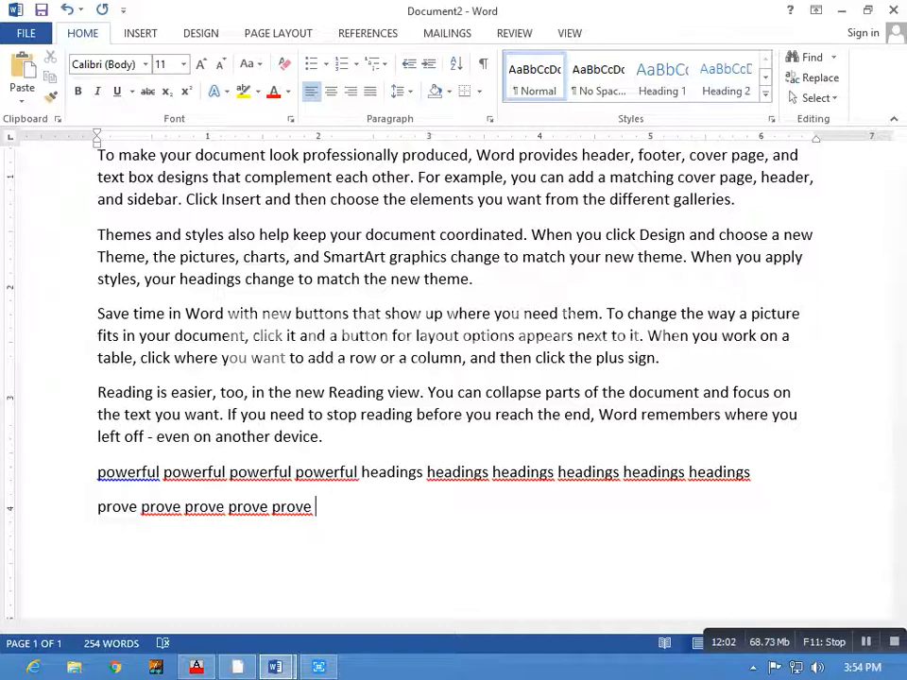
Step: View the document's print settings and preview, and return to editing without printing
key(ctrl+p)
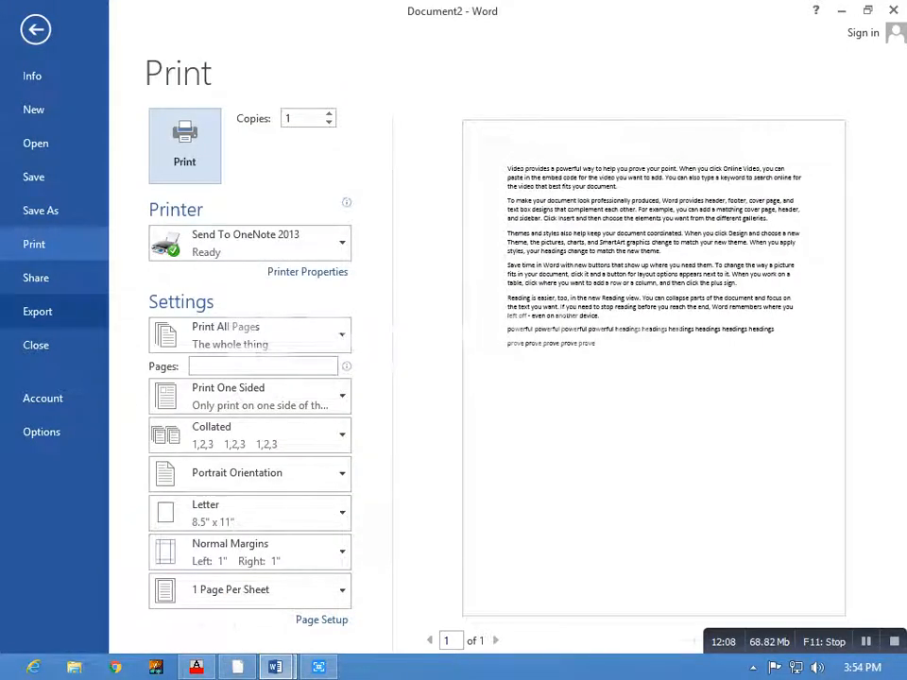
key(Escape)
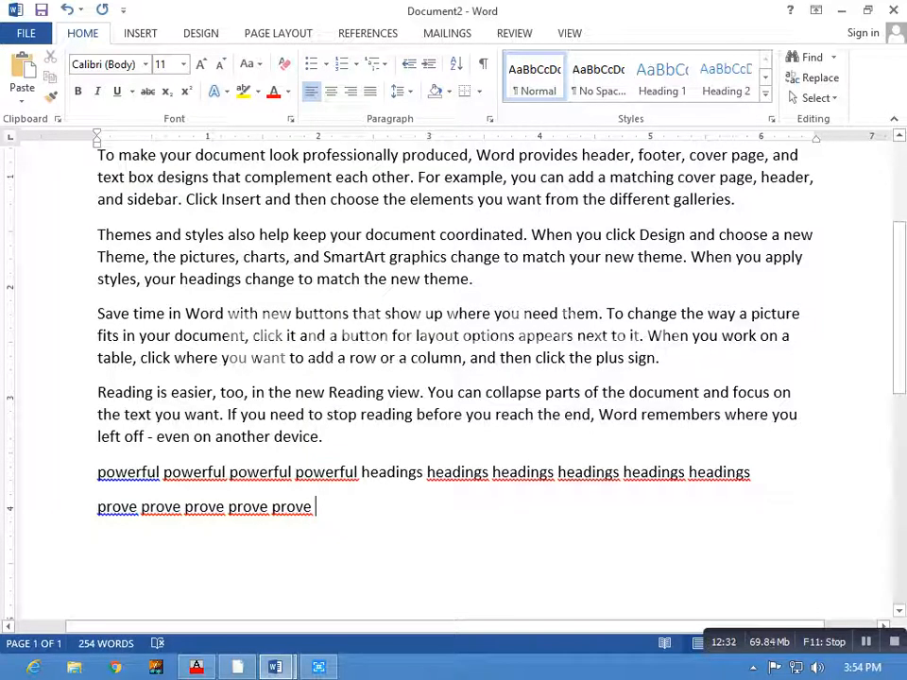
Step: Add an empty line below the "prove" line and show the Clipboard pane with the copied items
drag(323, 509, 97, 473)
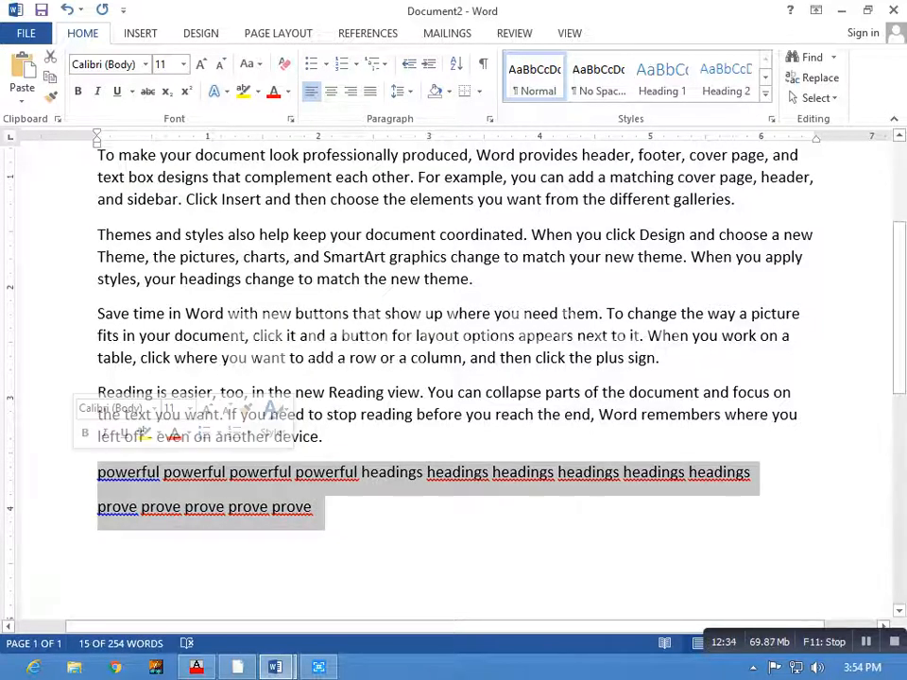
click(318, 508)
key(Return)
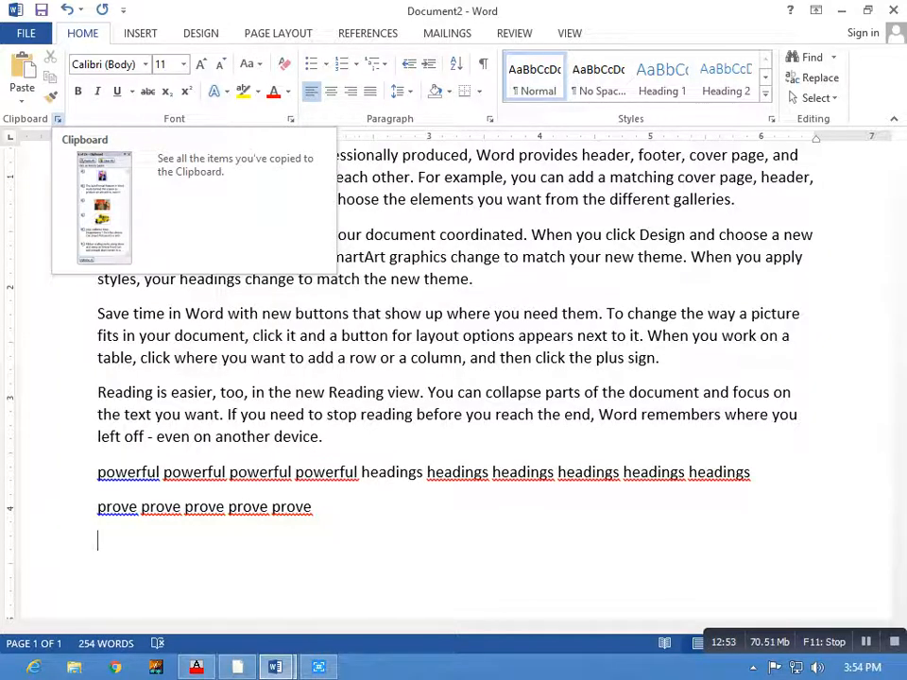
click(58, 119)
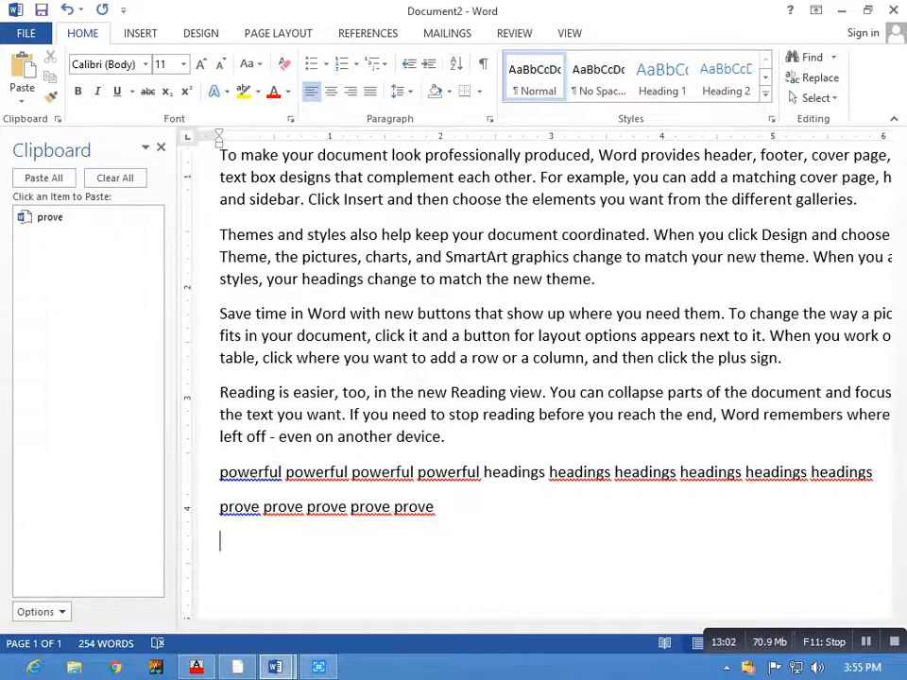
click(57, 119)
click(57, 119)
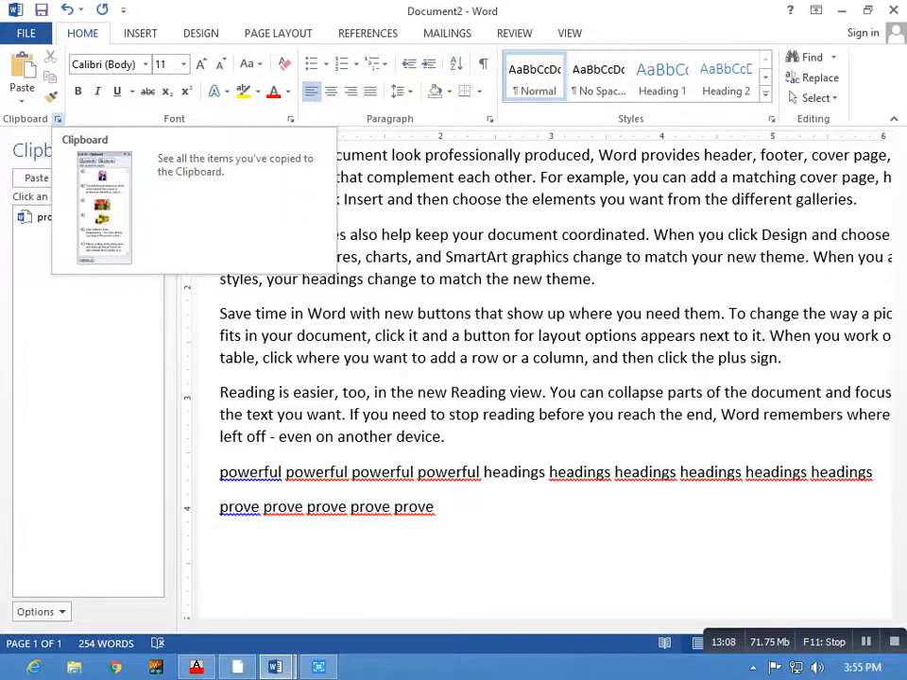
Step: Collect "powerful", "document", "professionally" and "prove" on the Clipboard by copying each word from the first two paragraphs
click(445, 437)
scroll(538, 378, up, 3)
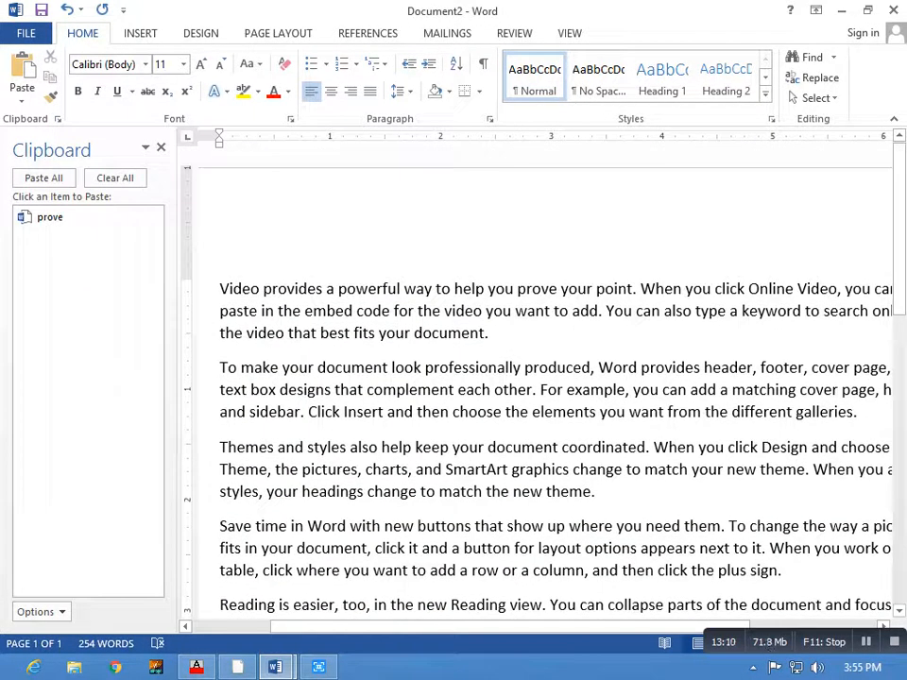
double_click(369, 289)
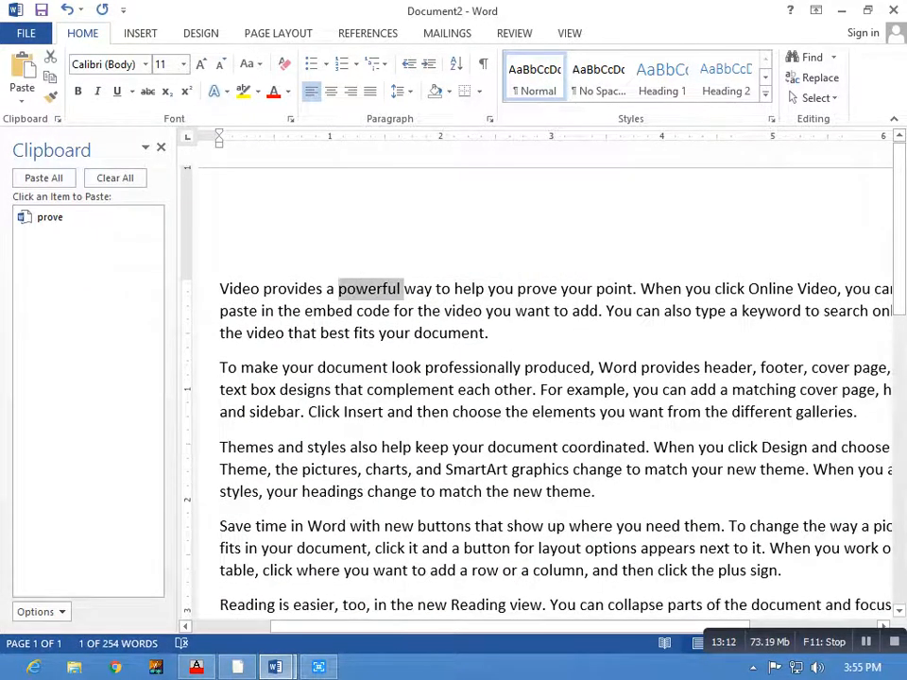
key(ctrl+c)
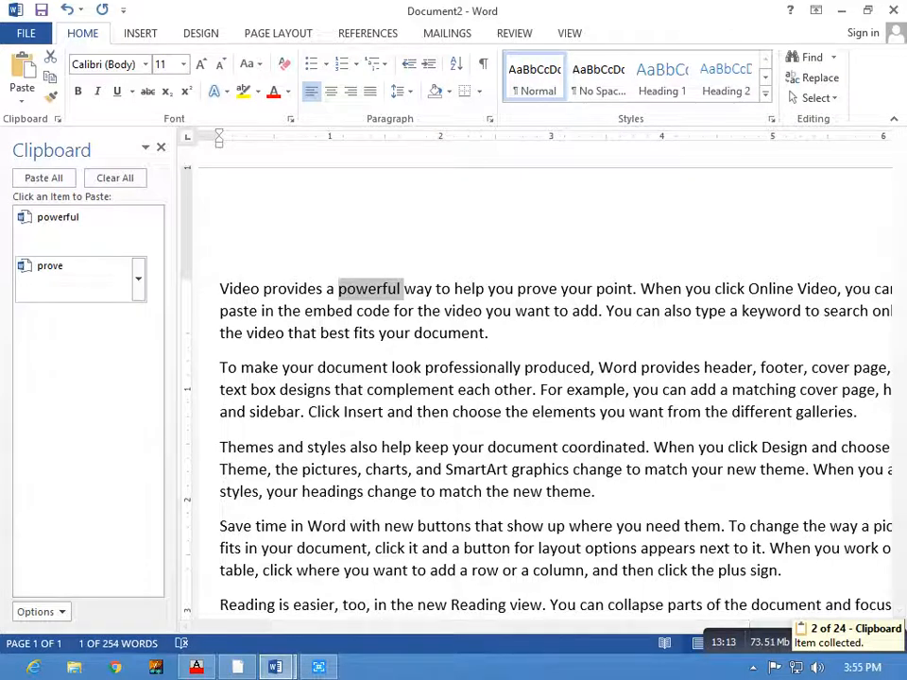
double_click(449, 332)
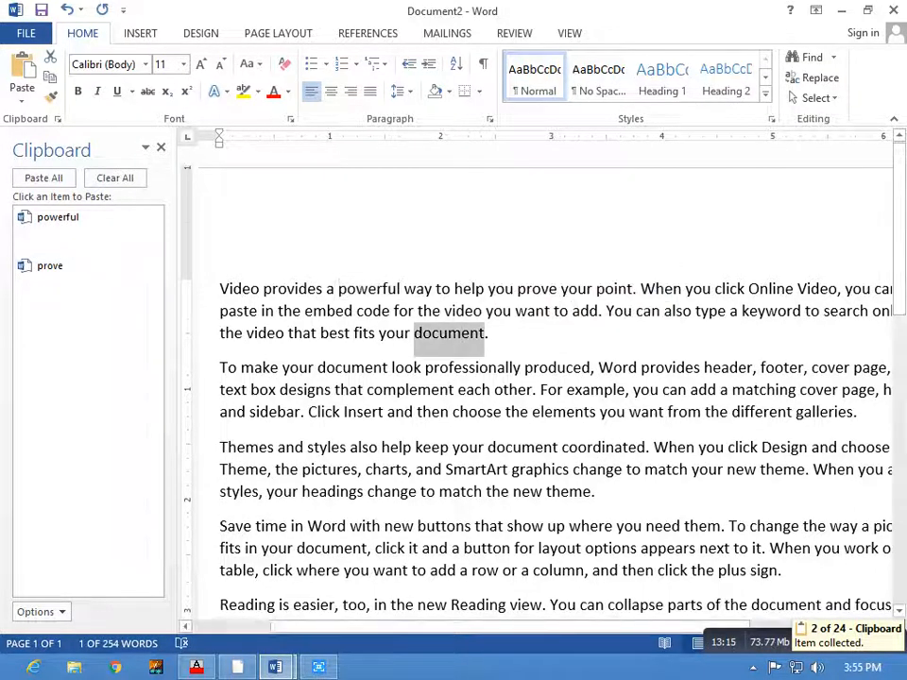
key(ctrl+c)
double_click(472, 368)
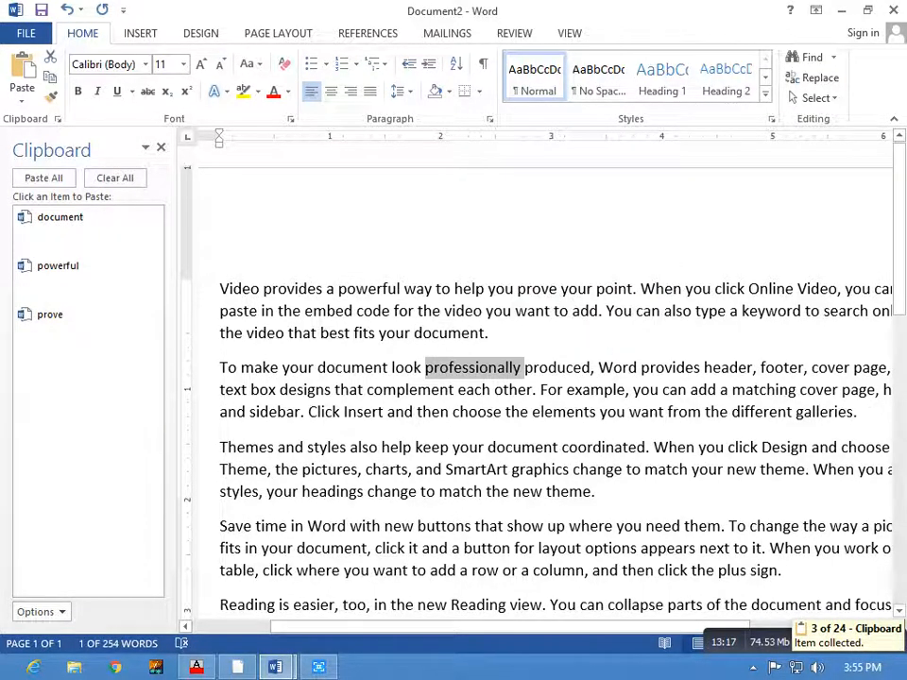
key(ctrl+c)
double_click(538, 288)
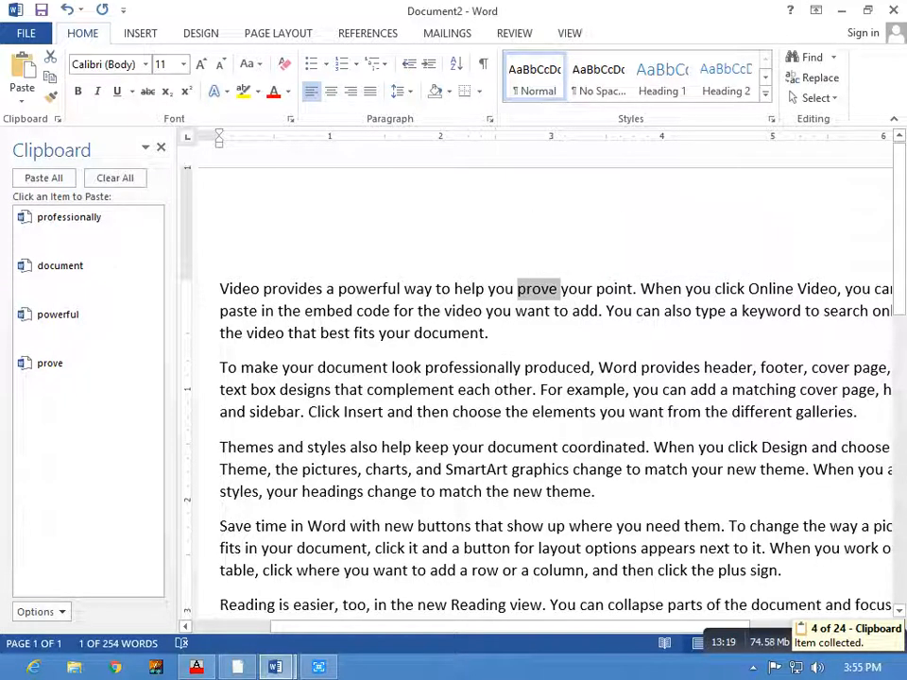
key(ctrl+c)
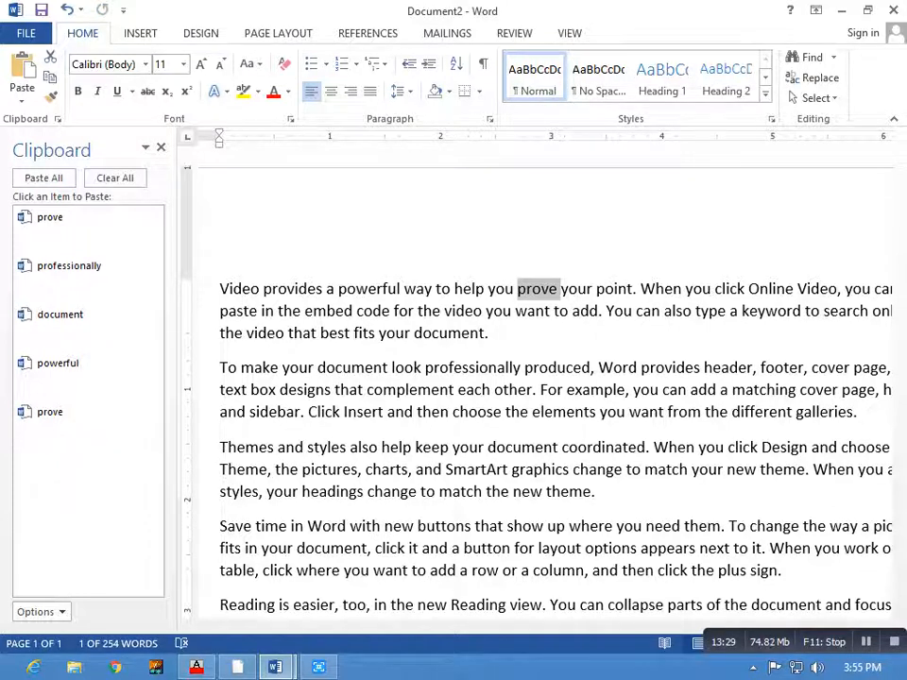
Step: Copy the words "elements" and "header" from the second paragraph to the Clipboard as separate items
click(561, 445)
double_click(564, 412)
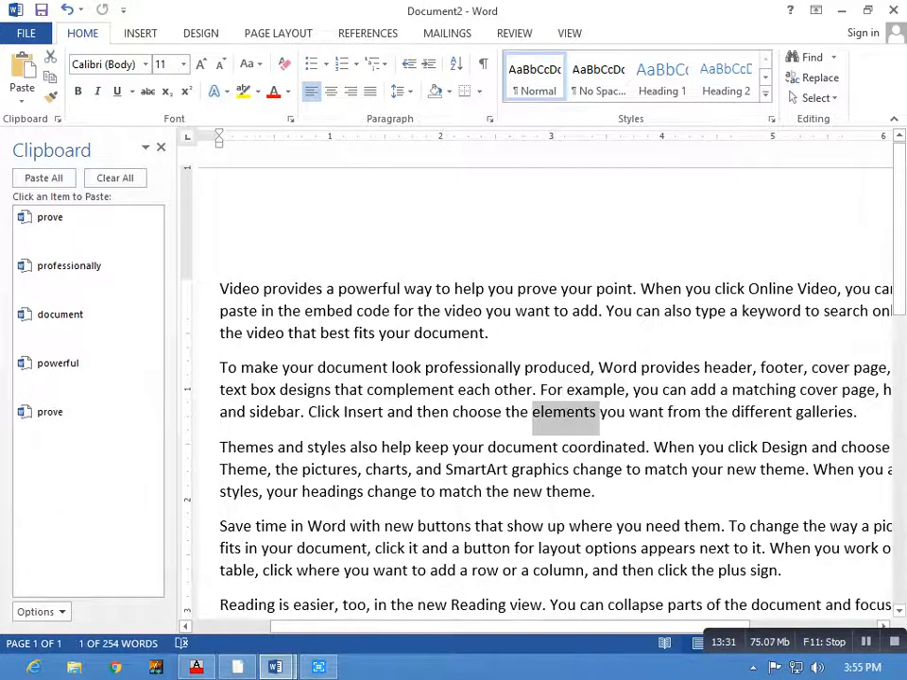
key(ctrl+c)
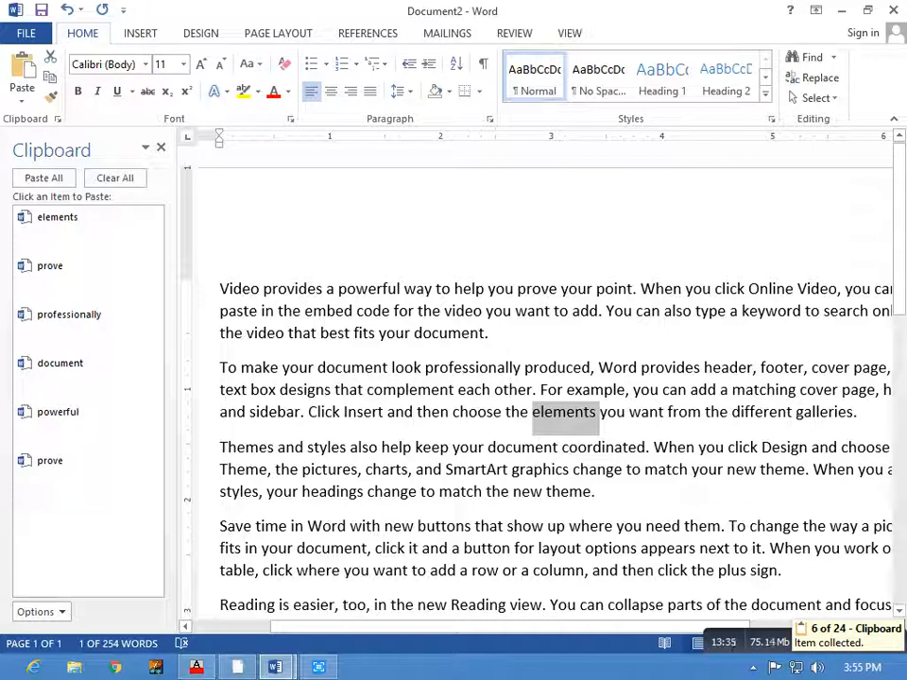
triple_click(673, 390)
click(704, 390)
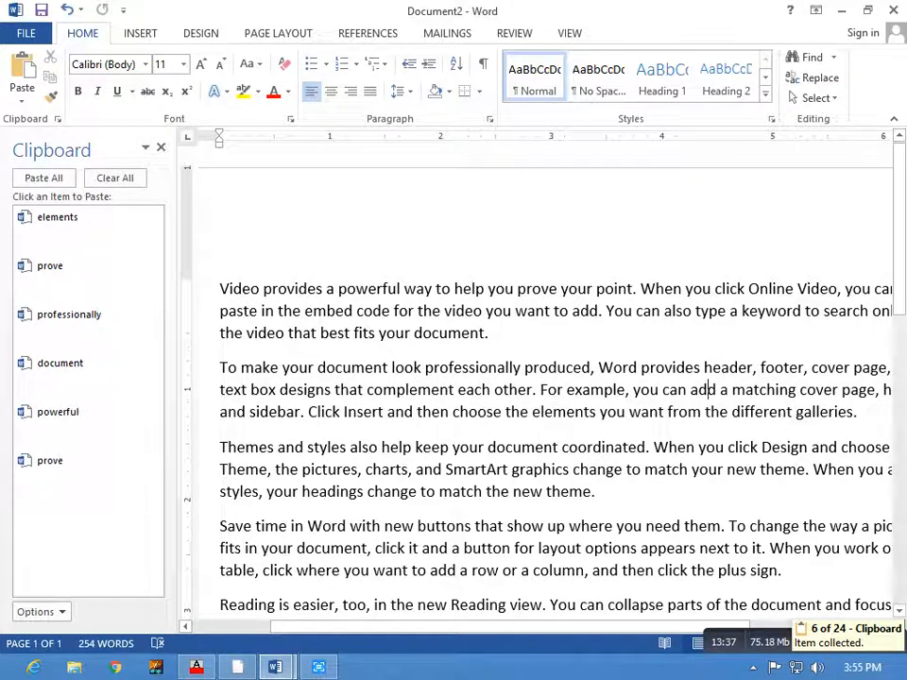
double_click(728, 368)
key(ctrl+c)
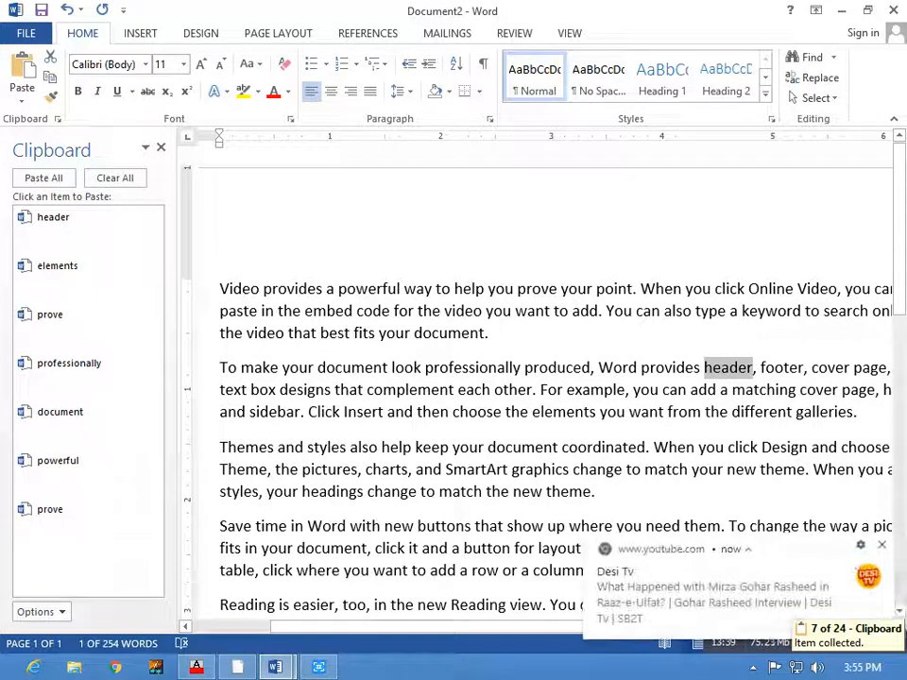
click(607, 412)
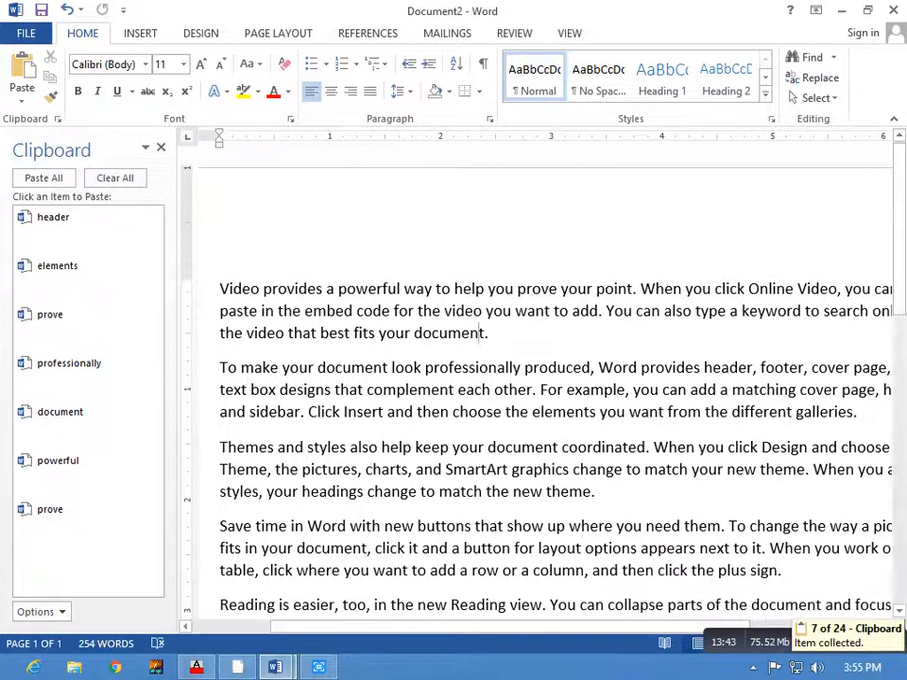
Step: Copy "code" from the first paragraph and "make" and "choose" from the second paragraph as separate Clipboard items
scroll(443, 416, down, 2)
scroll(443, 415, up, 1)
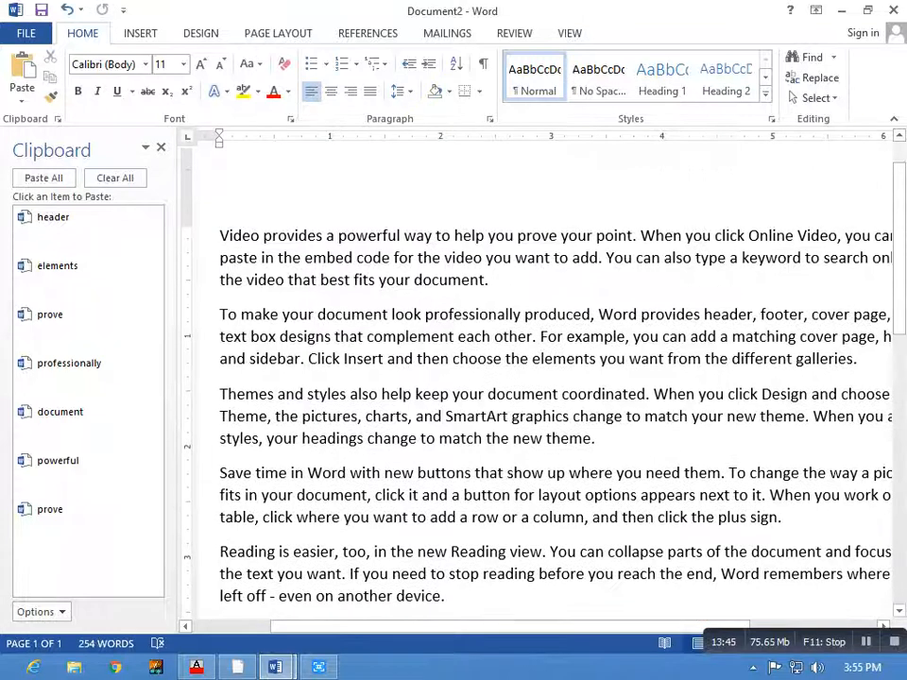
double_click(530, 235)
double_click(373, 258)
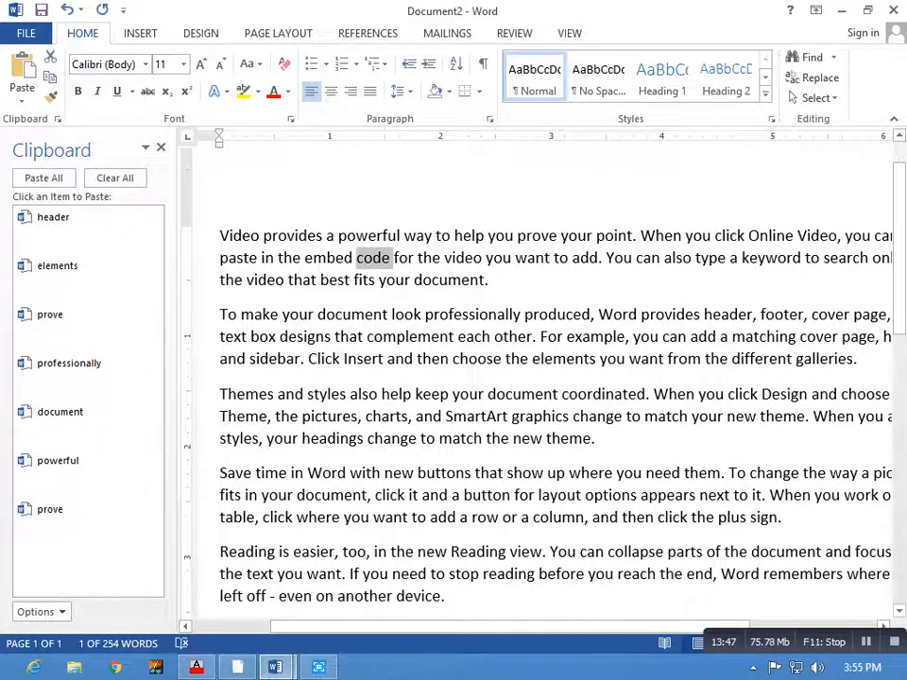
key(ctrl+c)
double_click(260, 315)
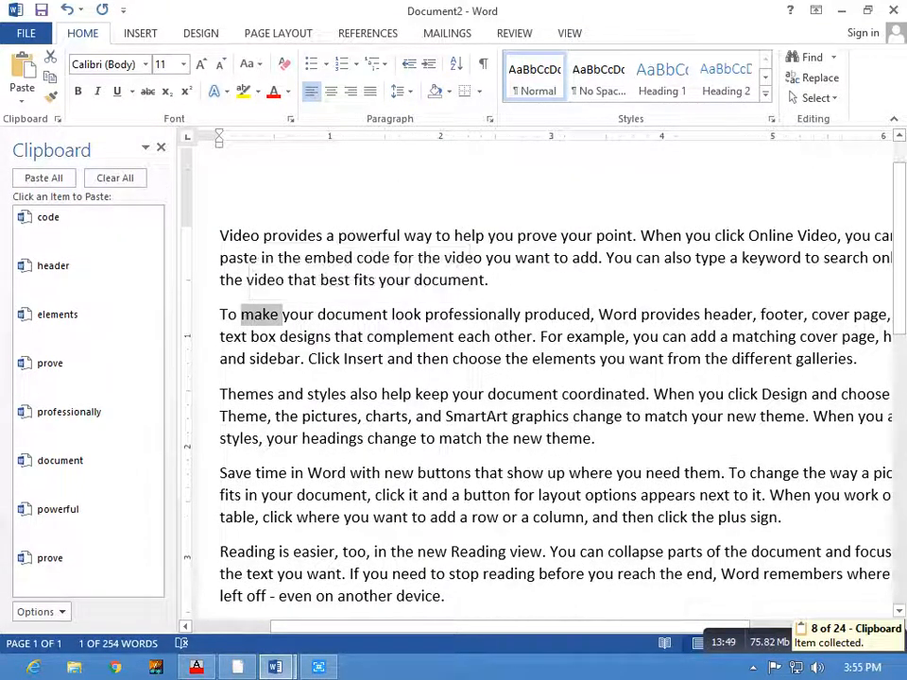
key(ctrl+c)
double_click(474, 358)
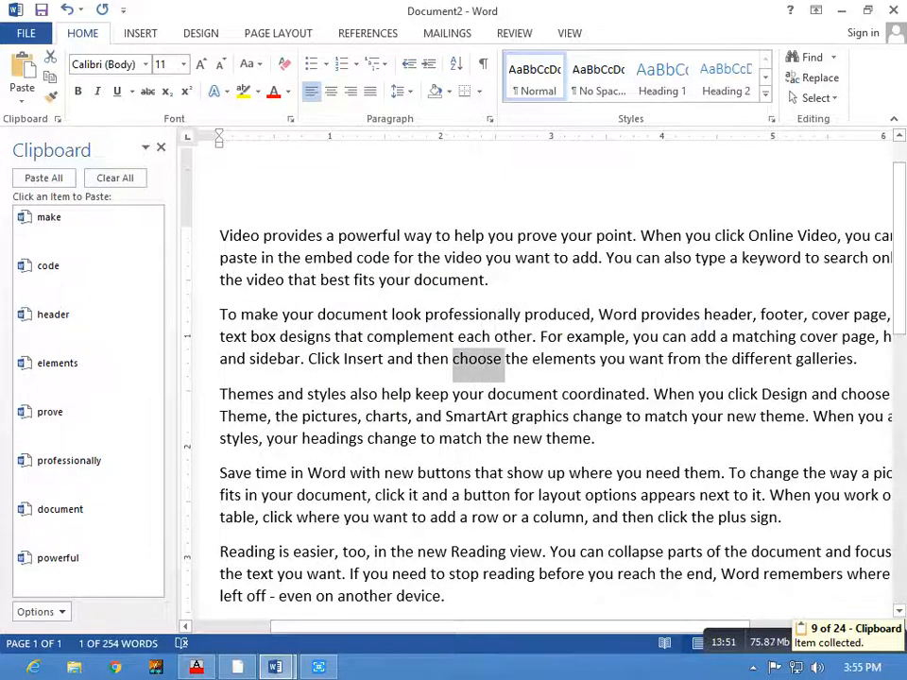
key(ctrl+c)
click(477, 437)
Step: Add two line breaks below the "prove" line and paste the Clipboard items "choose", "make", "header" and "prove" there in a row
scroll(477, 437, down, 5)
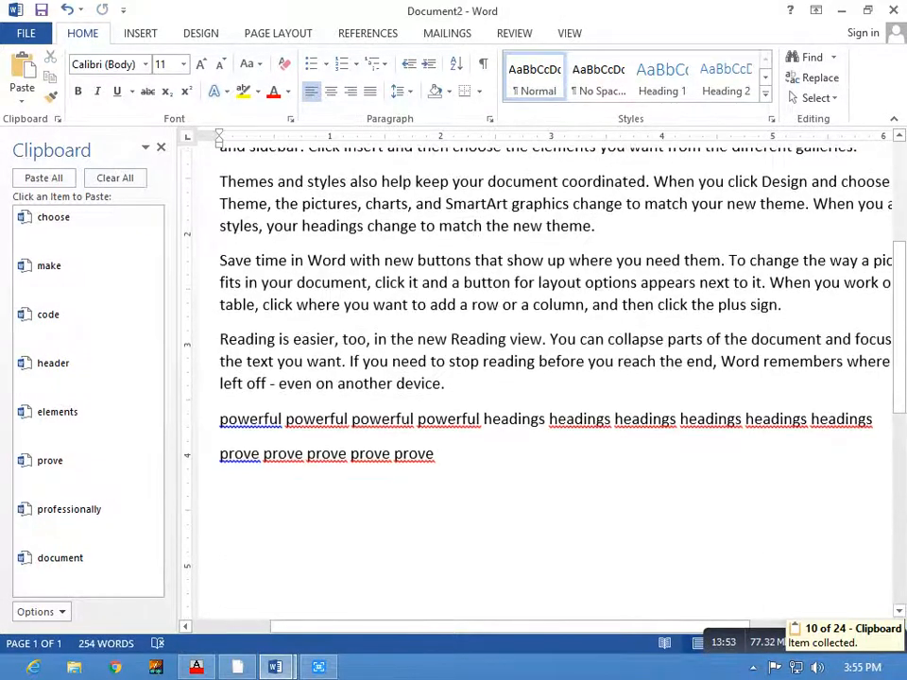
scroll(477, 437, down, 1)
click(221, 435)
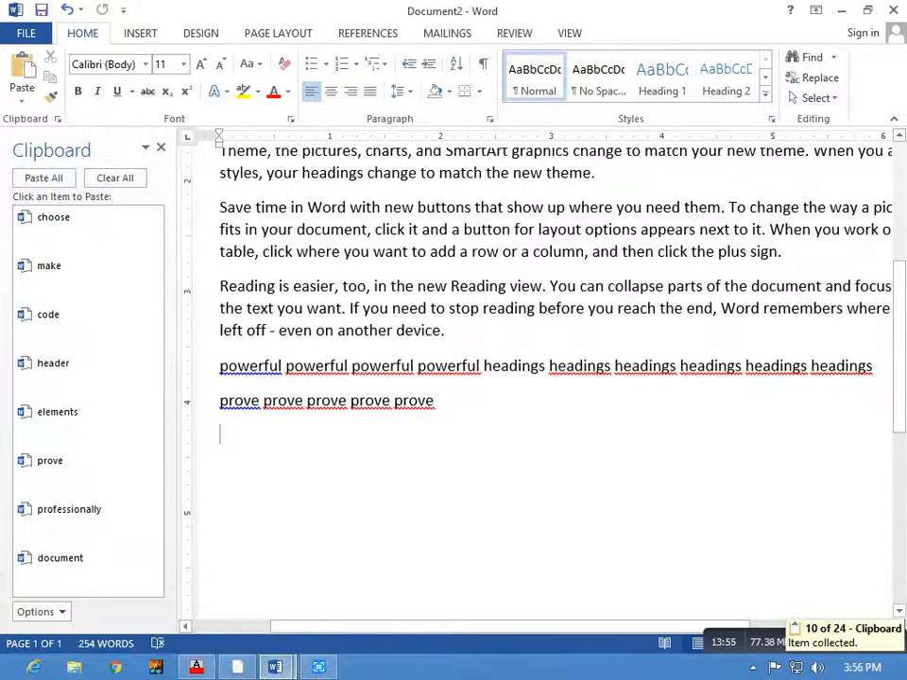
key(Return)
key(Return)
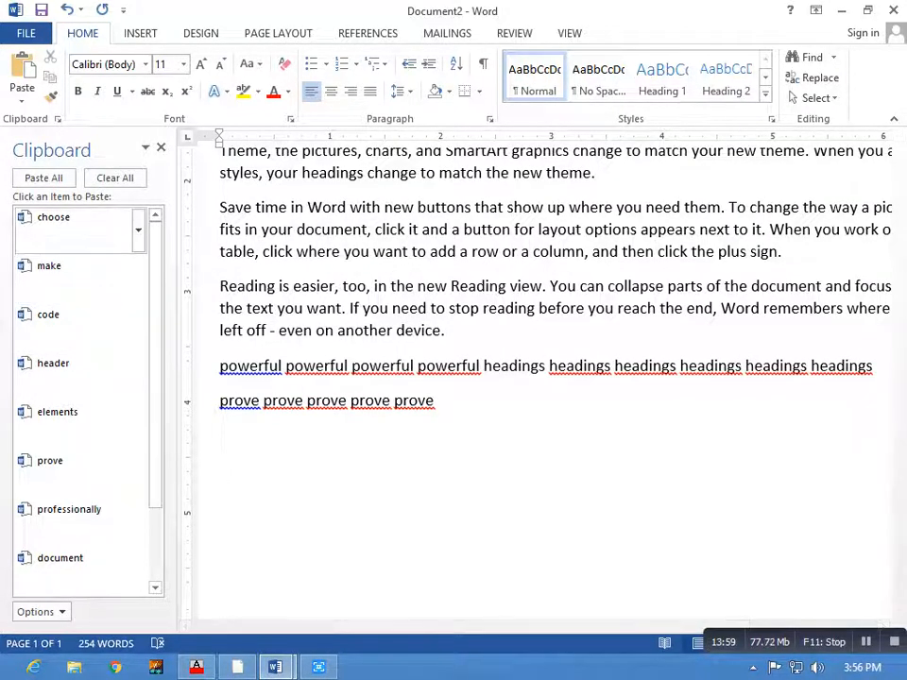
click(54, 217)
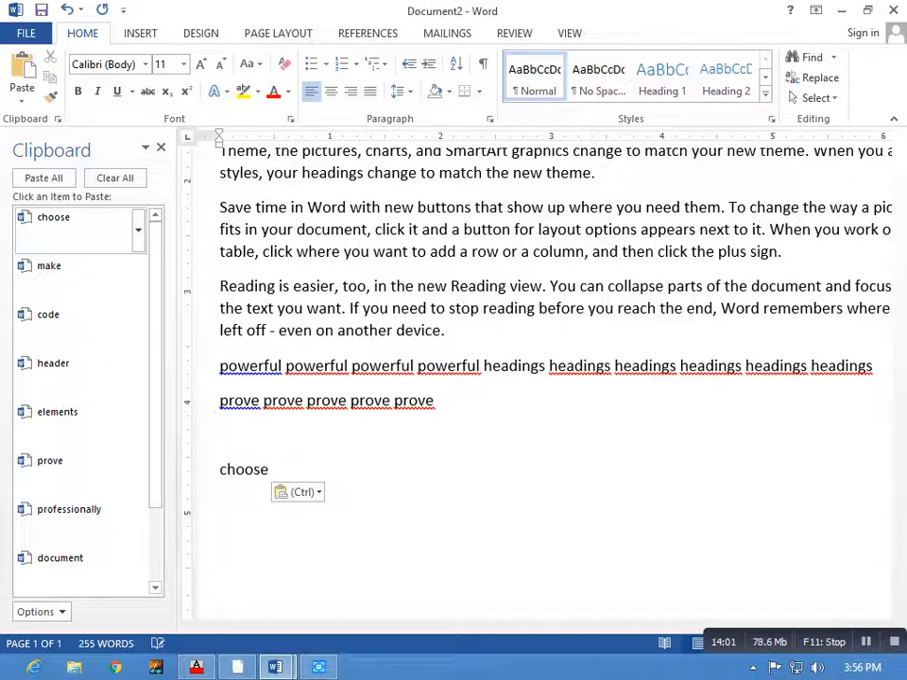
click(49, 265)
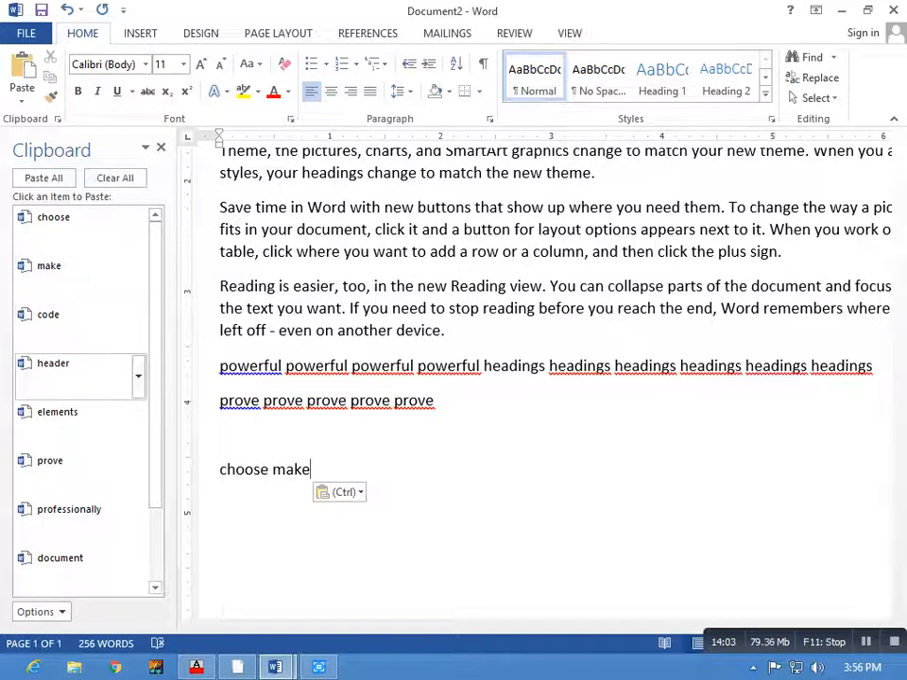
click(53, 362)
click(50, 461)
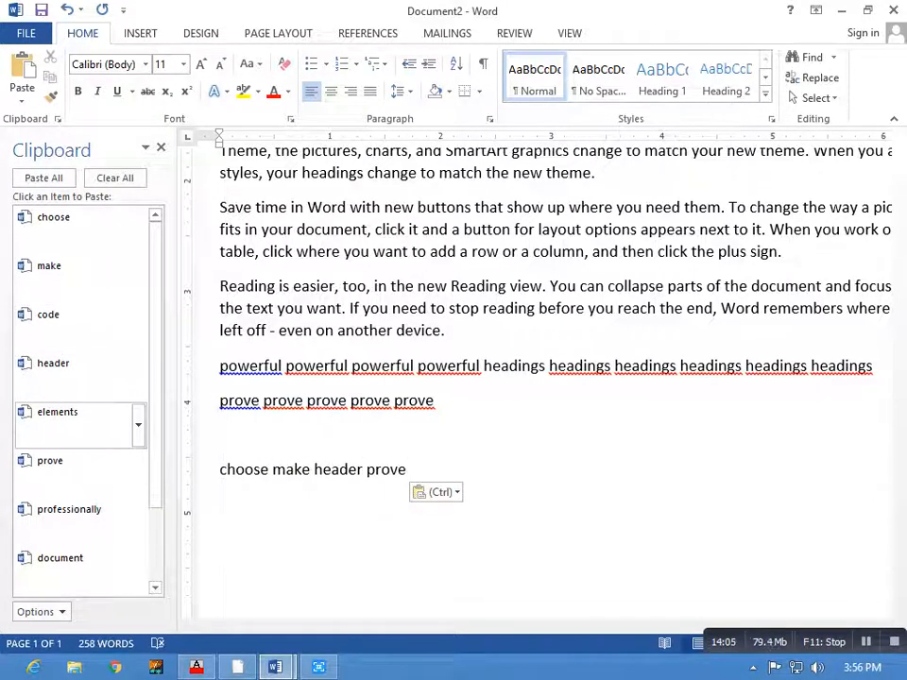
Step: Append the Clipboard items "elements" twice, "prove", "professionally", "document", "elements", "code" and "make" to the line starting with "choose make header prove"
click(58, 412)
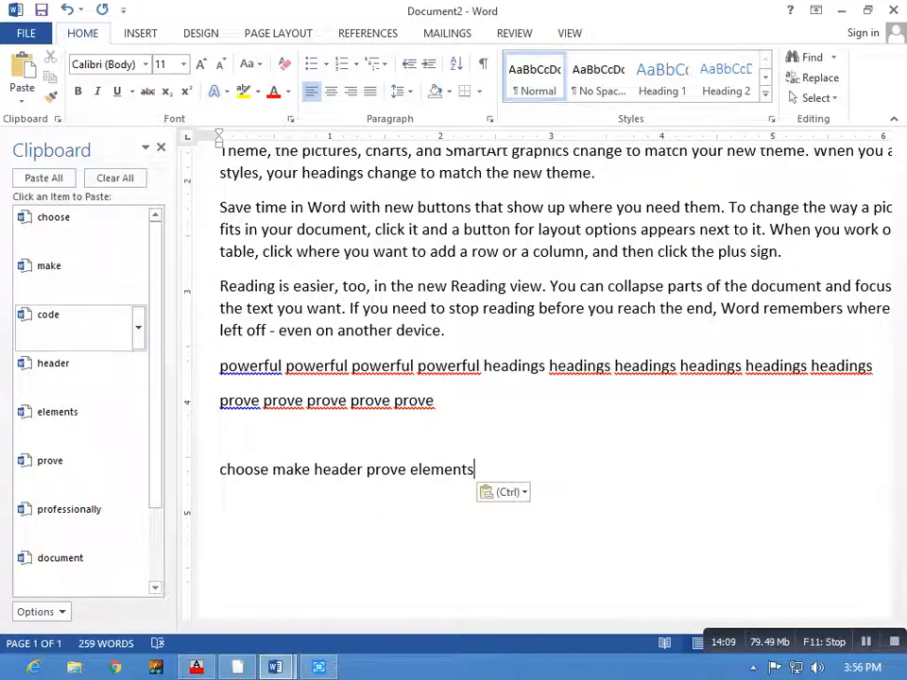
click(58, 412)
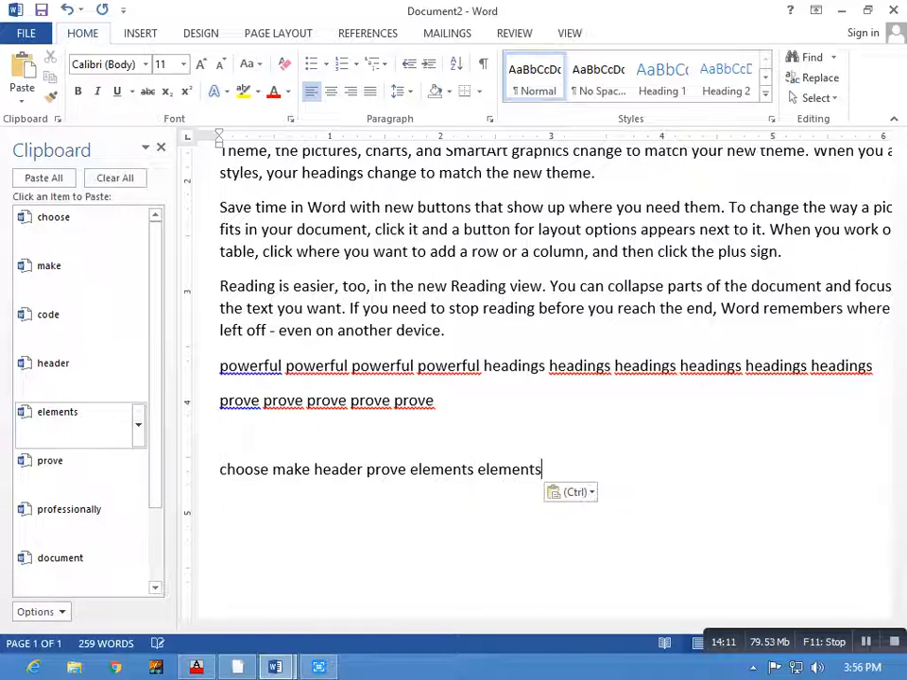
click(50, 461)
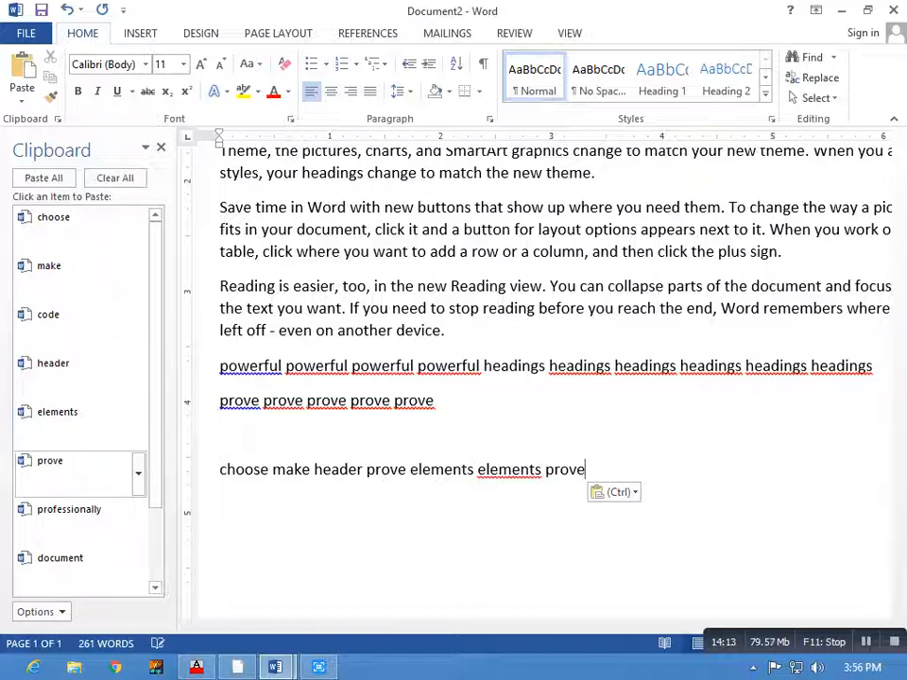
click(69, 509)
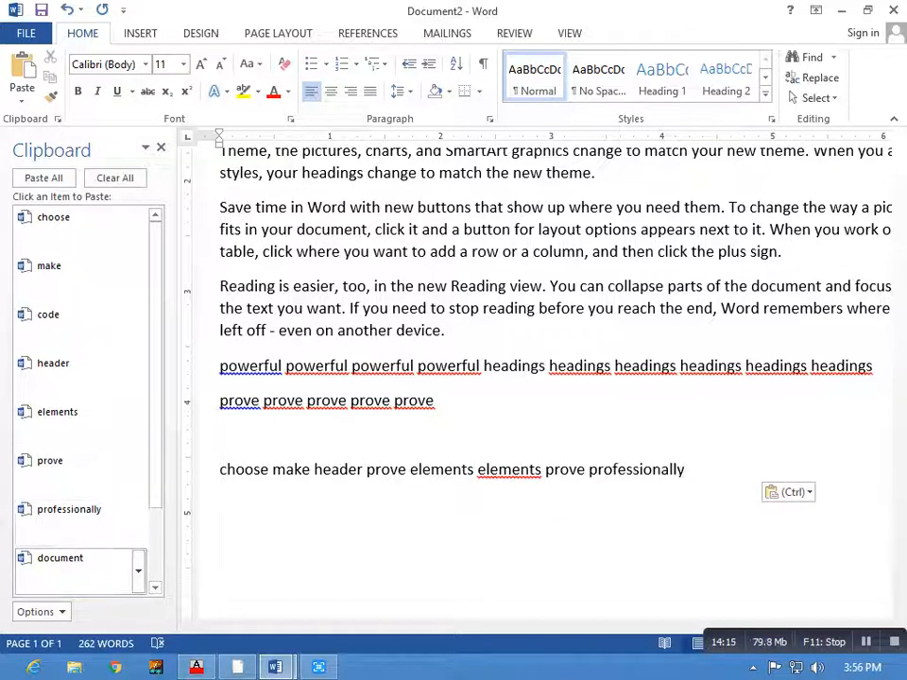
click(61, 559)
click(57, 412)
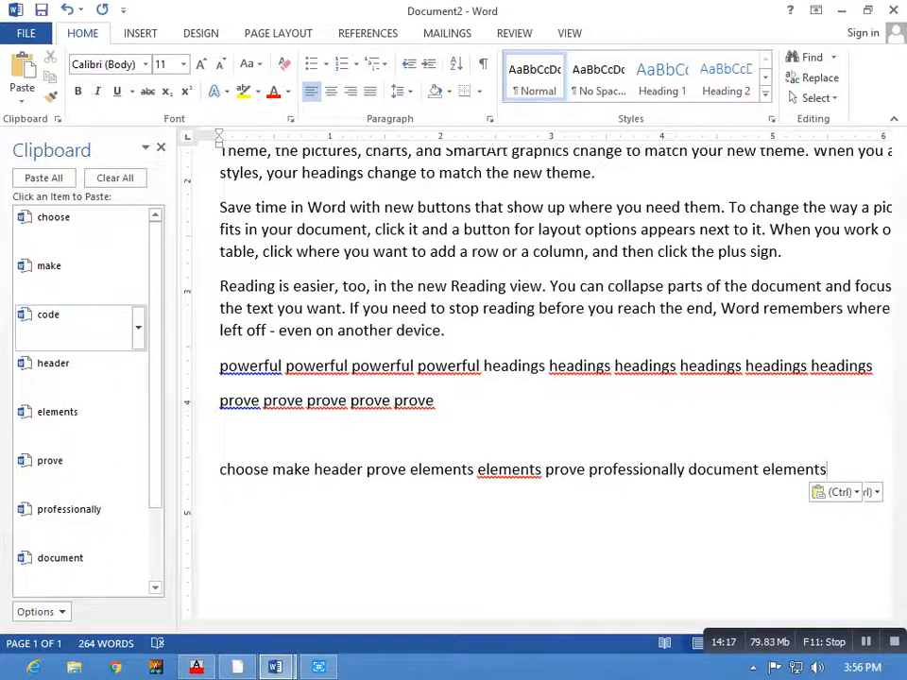
click(48, 314)
click(49, 266)
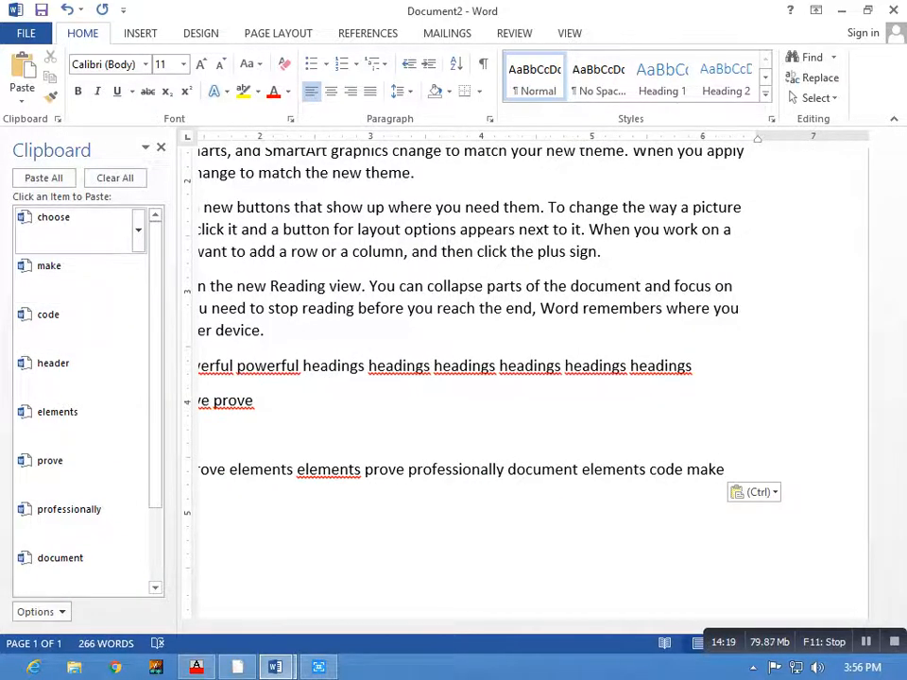
Step: Paste the Clipboard item "choose" ten times in a row after the last pasted word
click(53, 217)
click(54, 218)
click(54, 218)
click(54, 217)
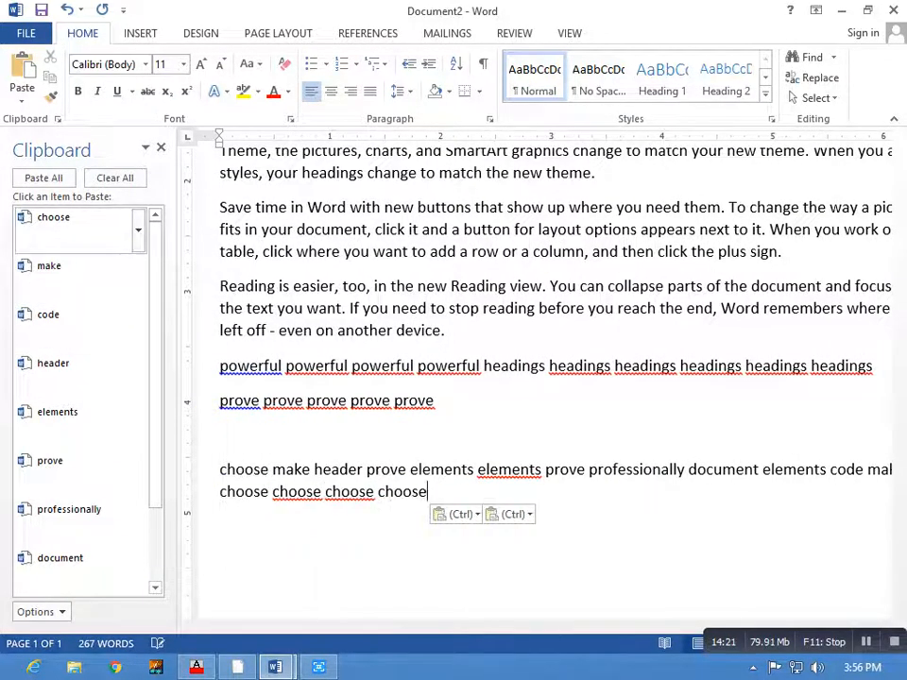
click(54, 218)
click(54, 217)
click(53, 217)
click(54, 217)
click(54, 217)
click(54, 217)
Step: Paste the Clipboard item "make" seven times after the run of "choose" words
click(49, 265)
click(49, 266)
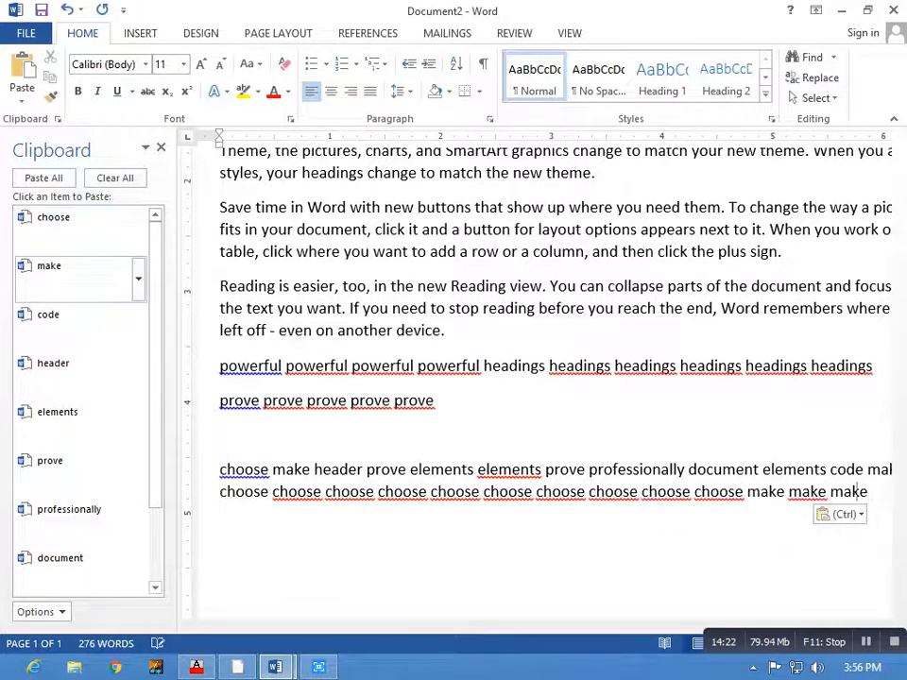
click(49, 266)
click(49, 266)
click(49, 266)
click(49, 265)
click(49, 266)
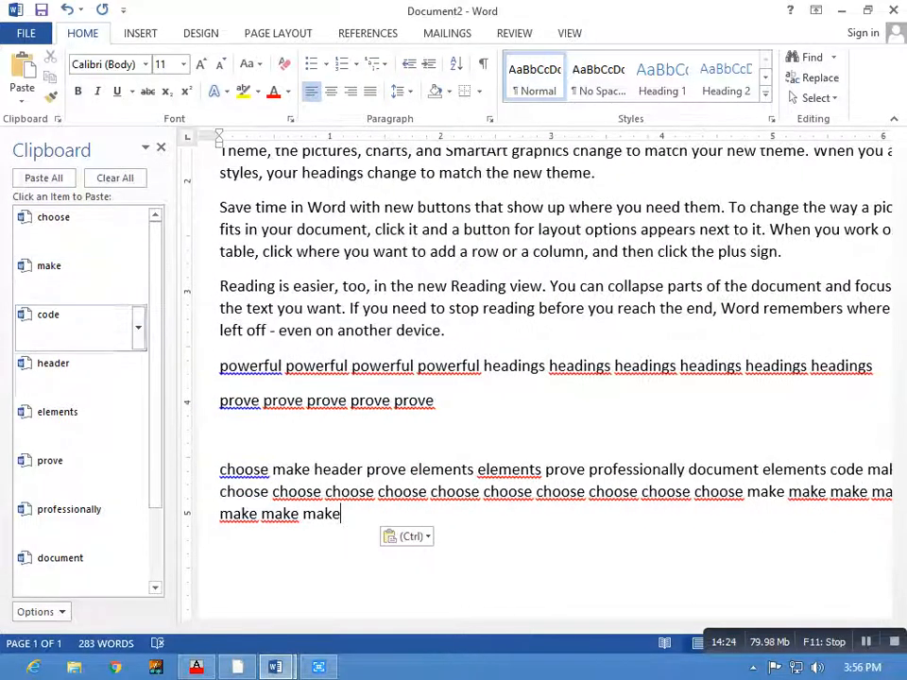
Step: Paste the Clipboard items "code", "header", "elements", "prove", "professionally" and "document" one after another at the end of the text
click(48, 315)
click(53, 363)
click(58, 412)
click(50, 461)
click(69, 510)
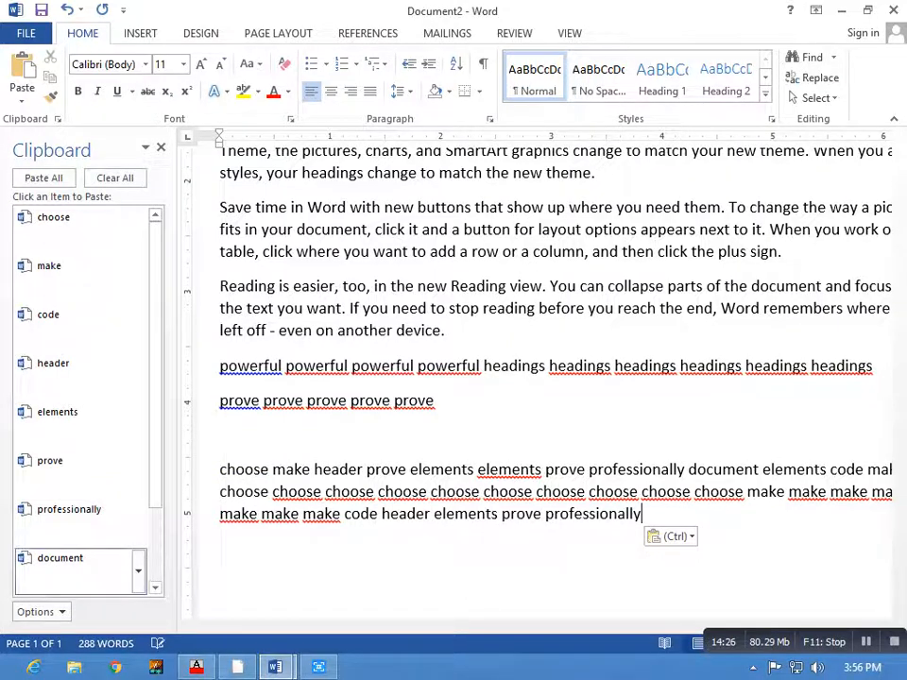
click(60, 558)
Step: Paste the Clipboard items "professionally", "prove", "elements", "header" and "code" in that order at the end of the text
click(69, 510)
click(51, 461)
click(58, 412)
click(53, 363)
click(48, 314)
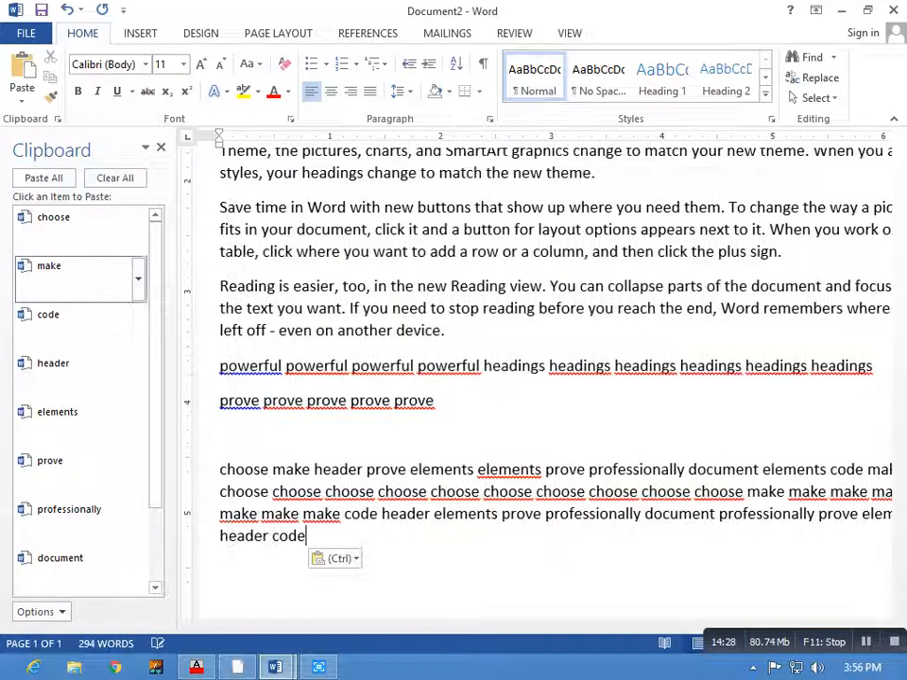
Step: Append the Clipboard items "make", "choose", "make", "code", "elements", "code" and "make" to the last line of text
click(49, 265)
click(53, 217)
click(49, 266)
click(49, 314)
click(58, 412)
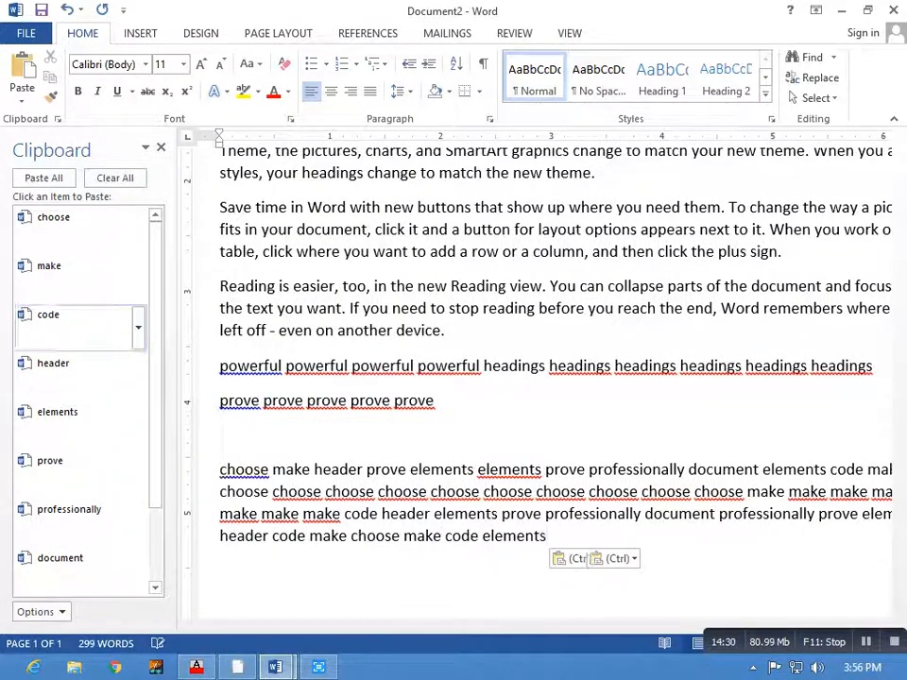
click(49, 314)
click(49, 266)
Step: Delete the items "make", "choose" and "code" individually from the Clipboard
click(138, 278)
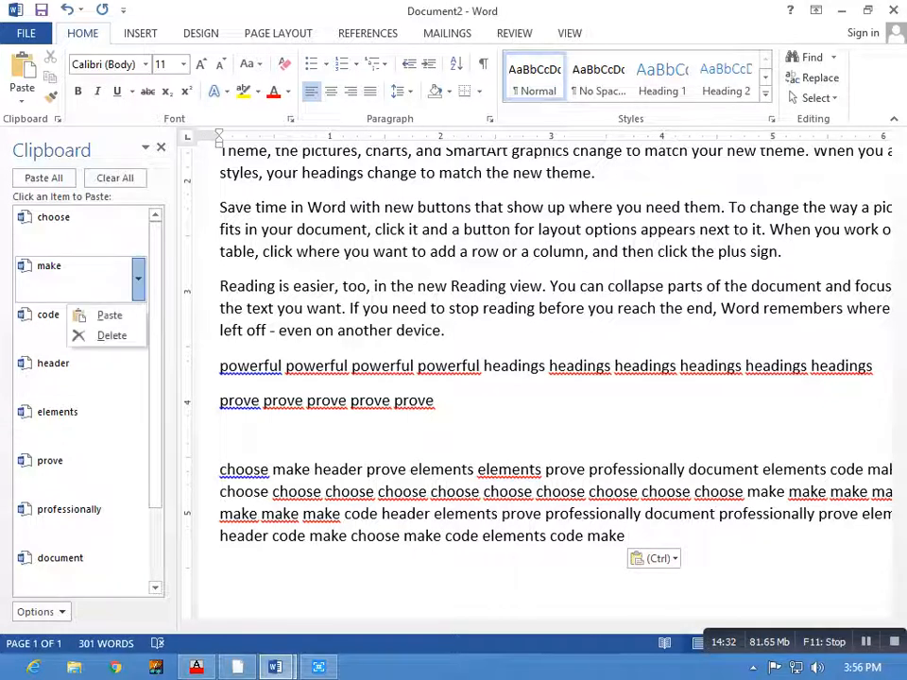
click(112, 335)
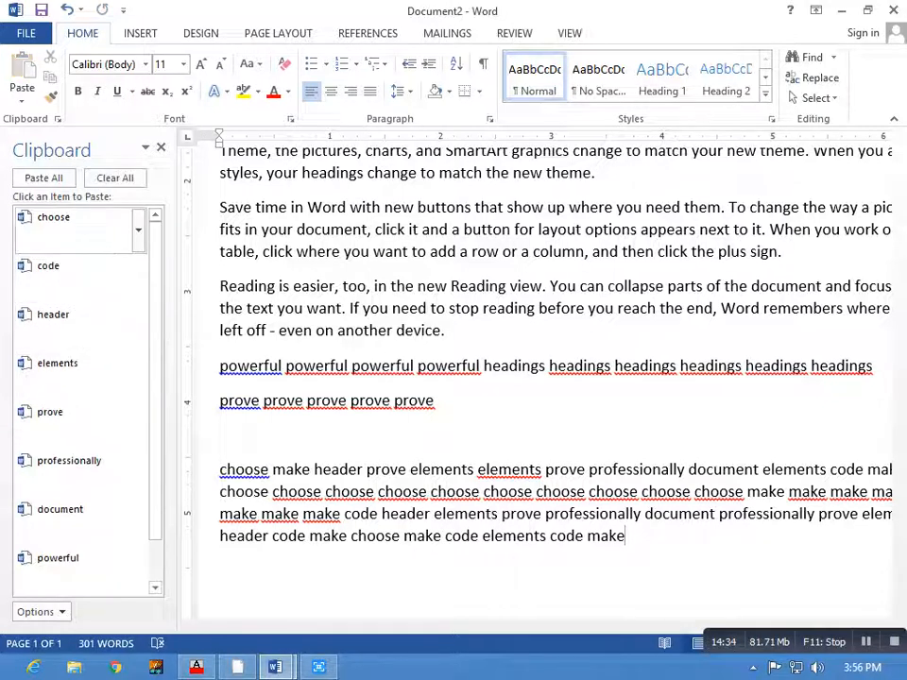
click(137, 230)
click(109, 285)
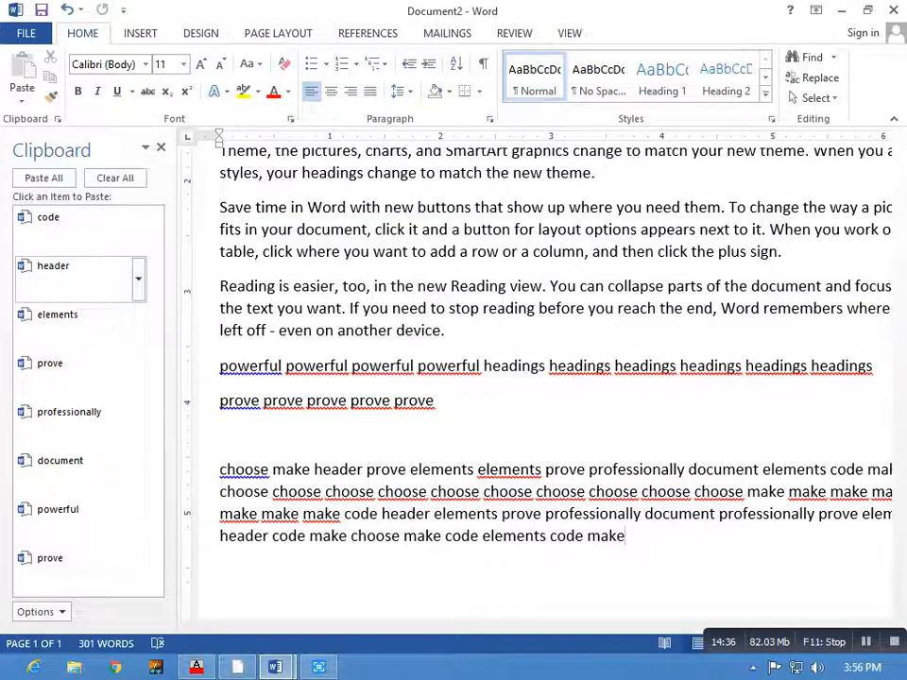
click(138, 229)
click(111, 285)
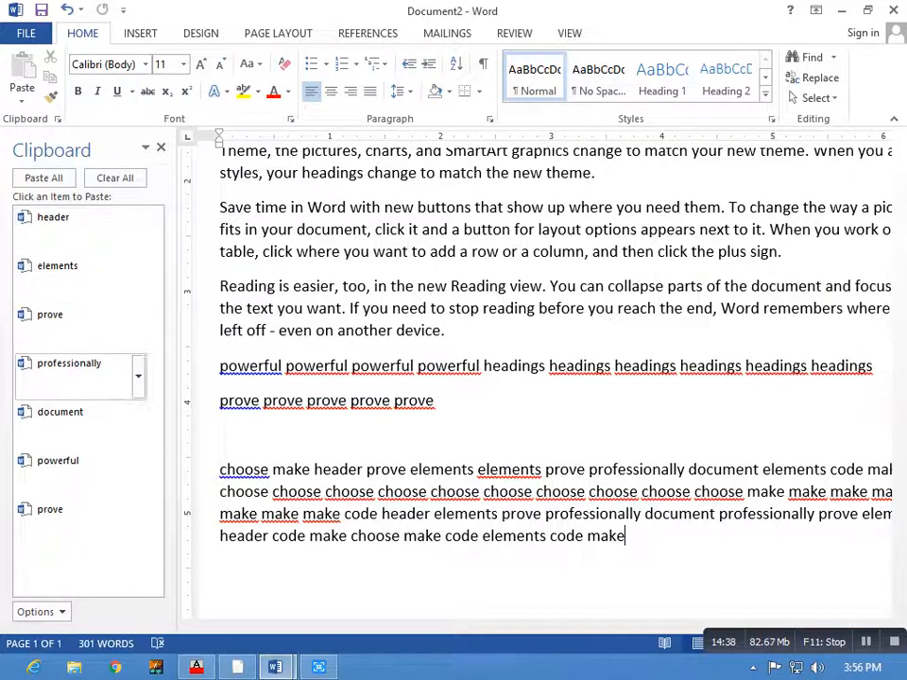
Step: Copy the last "prove" of the repeated "prove" line and "choose" from the document's last line to the Clipboard
scroll(94, 421, down, 3)
scroll(95, 424, down, 1)
scroll(94, 416, up, 2)
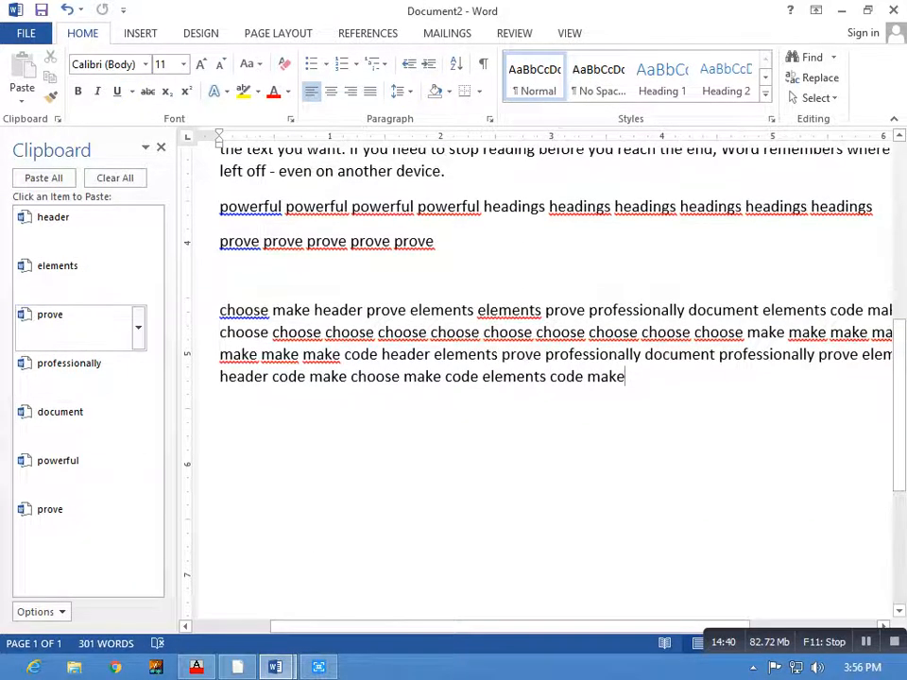
double_click(396, 241)
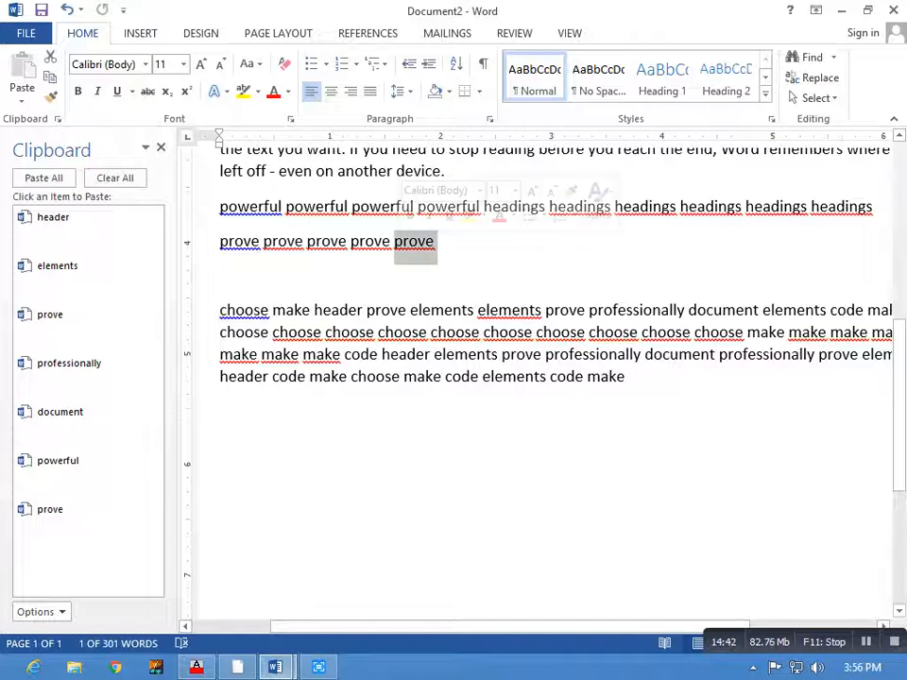
key(ctrl+c)
double_click(376, 376)
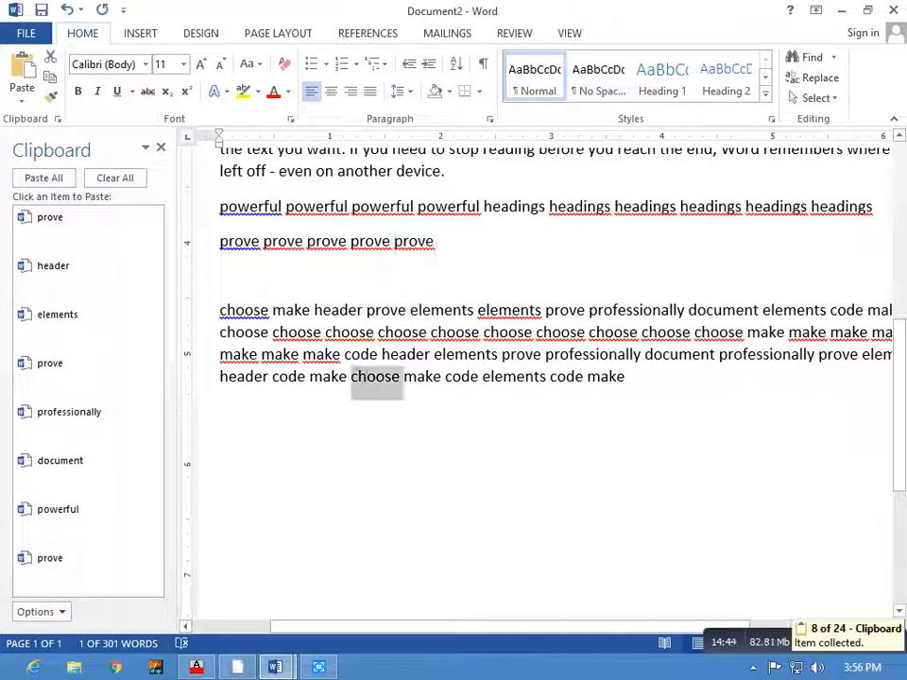
key(ctrl+c)
Step: Replace the selected word "choose" in the document's last line by pasting "prove" over it
scroll(548, 377, up, 8)
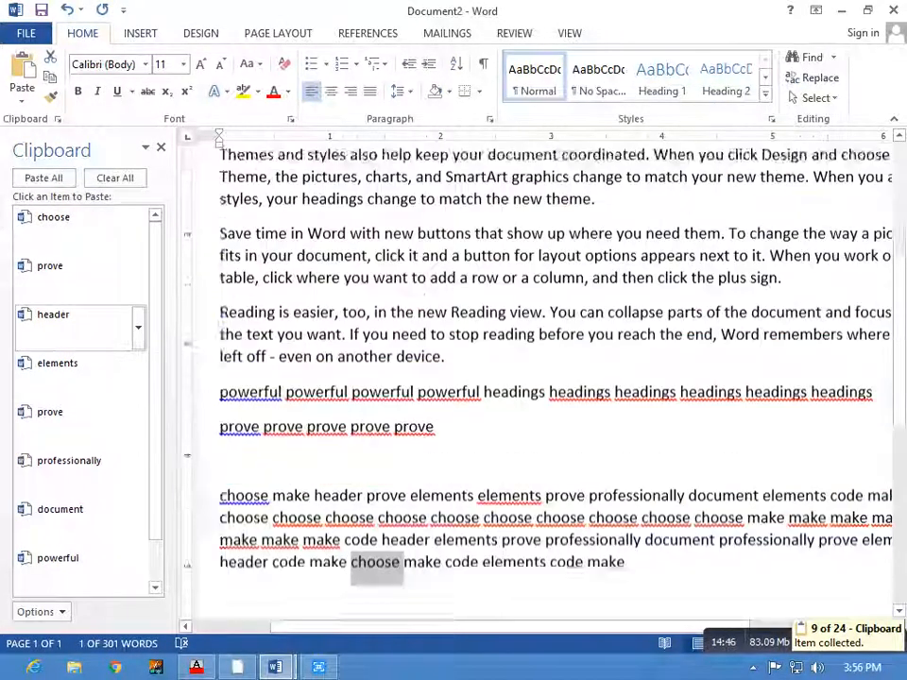
scroll(548, 378, down, 4)
key(ctrl+v)
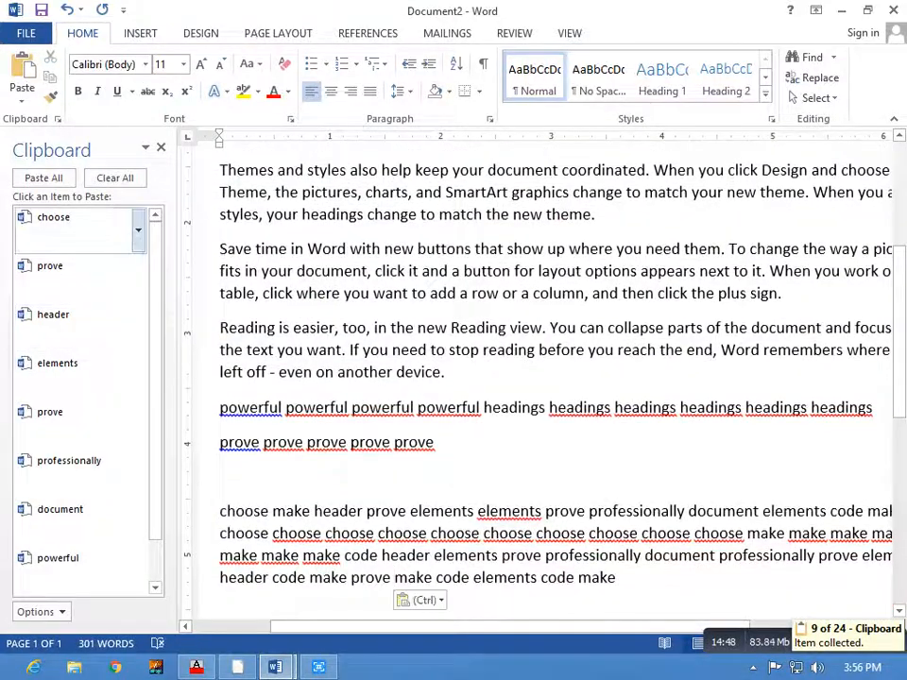
scroll(85, 378, up, 1)
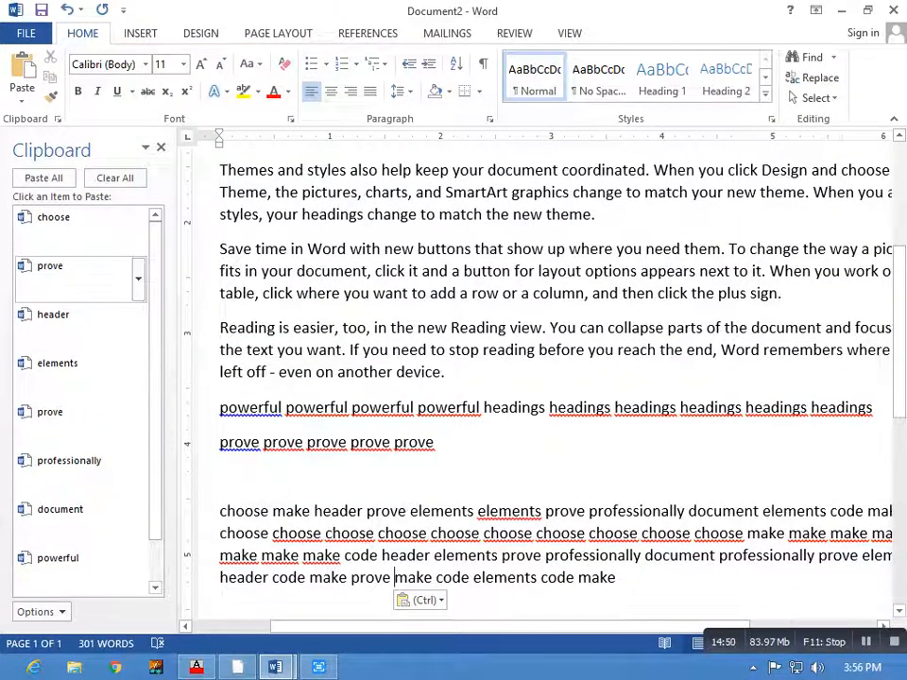
Step: Delete the second Clipboard item, "prove", and clear all the remaining collected items
click(138, 280)
click(104, 335)
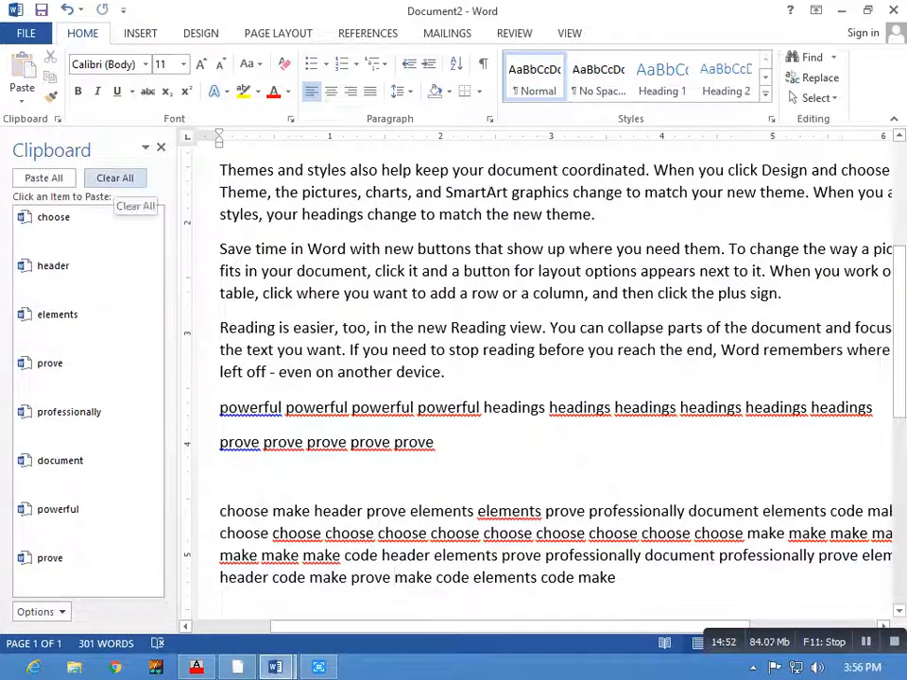
click(114, 177)
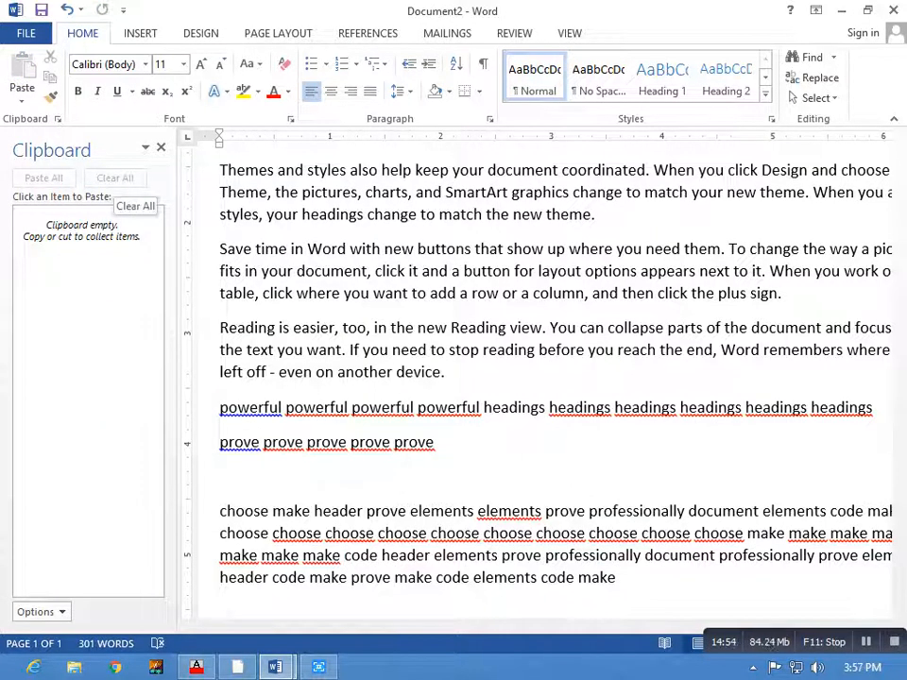
Step: Copy "column" and "want" from the "Save time in Word" paragraph and "Reading" from the paragraph below it as separate Clipboard items
click(394, 577)
double_click(535, 292)
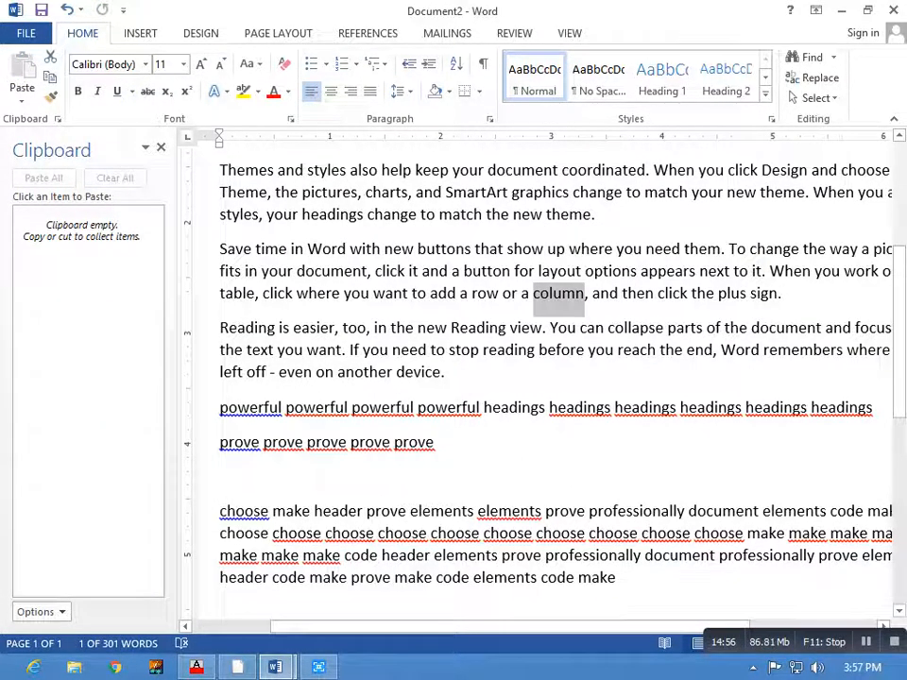
key(ctrl+c)
click(442, 372)
double_click(478, 328)
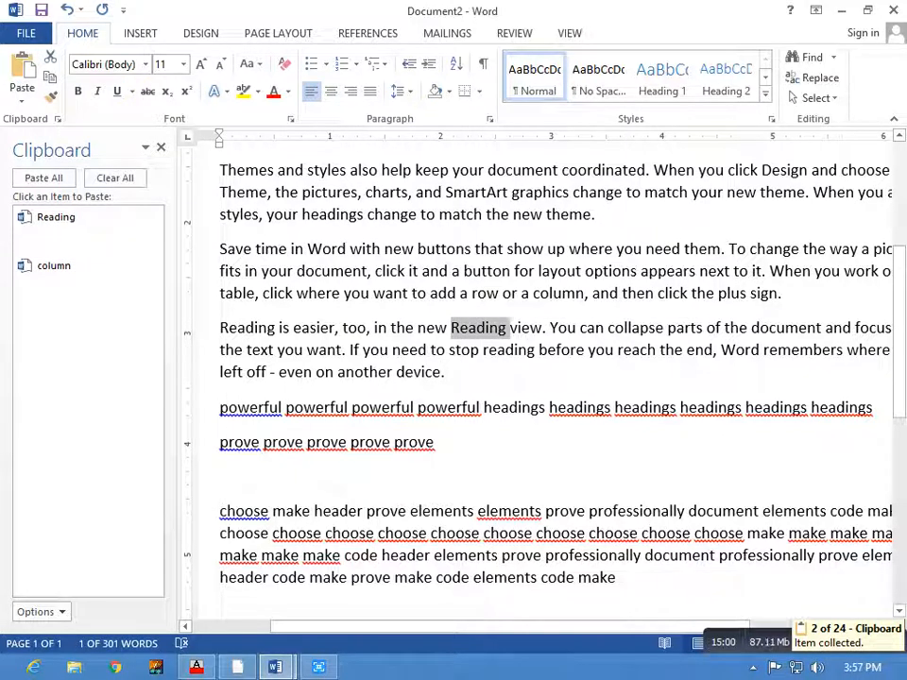
double_click(384, 293)
key(ctrl+c)
click(376, 349)
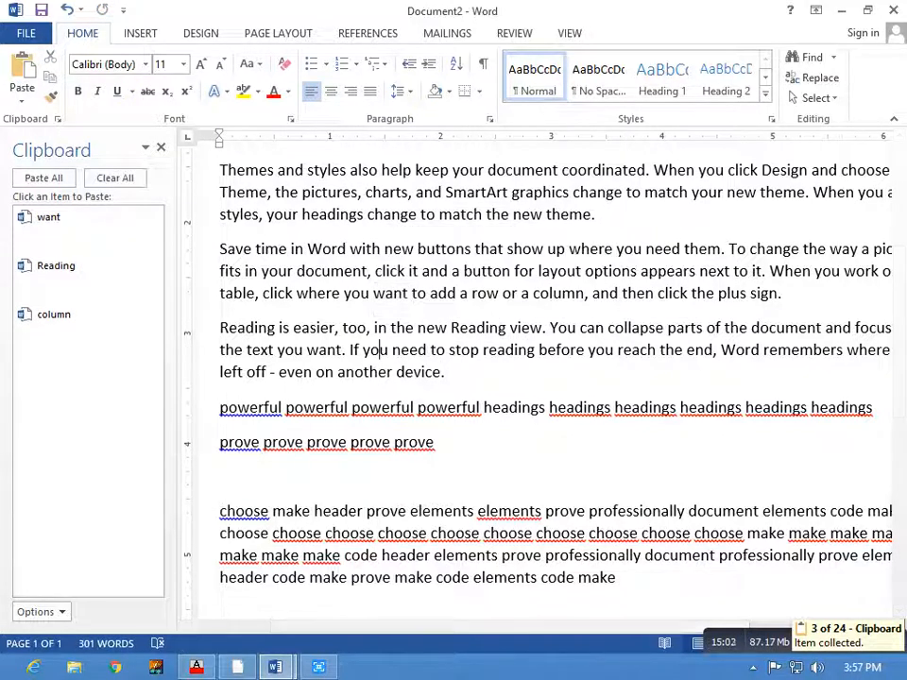
Step: Close the Clipboard pane and delete all the pasted practice lines below the "Reading is easier" paragraph
click(161, 148)
click(281, 328)
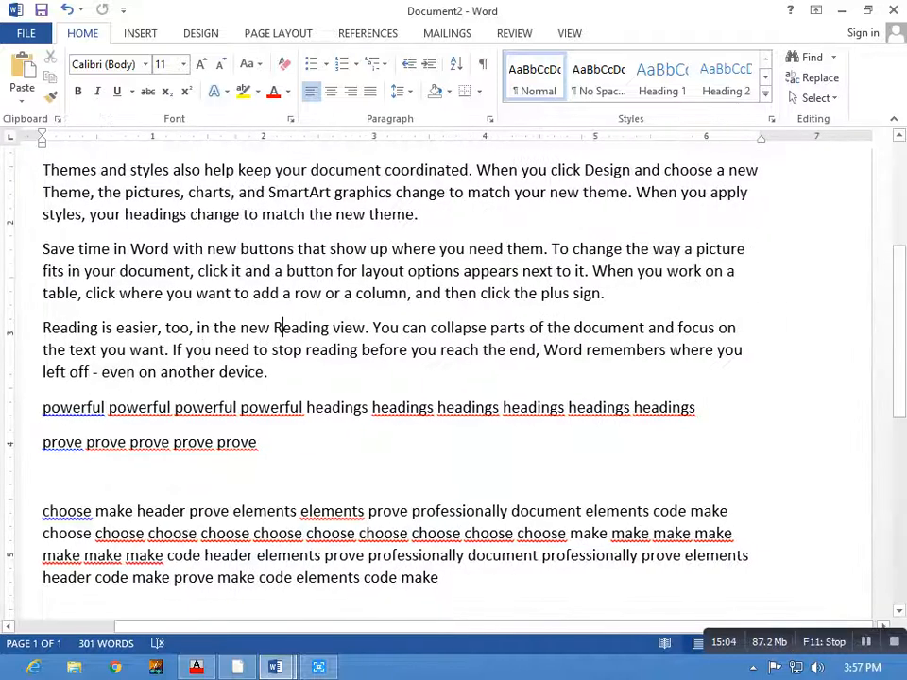
key(ctrl+a)
drag(438, 577, 43, 407)
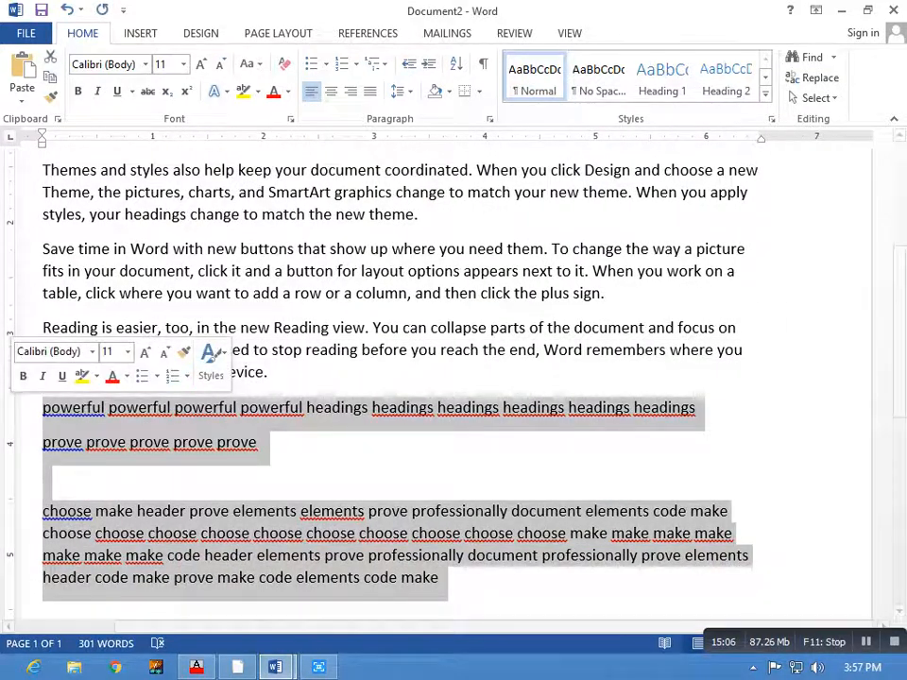
key(Delete)
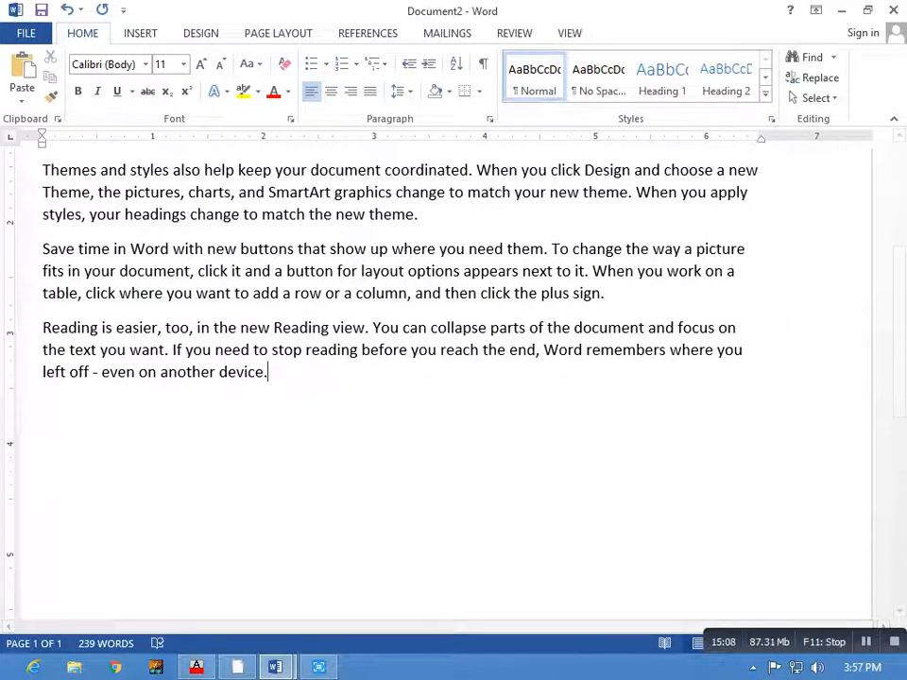